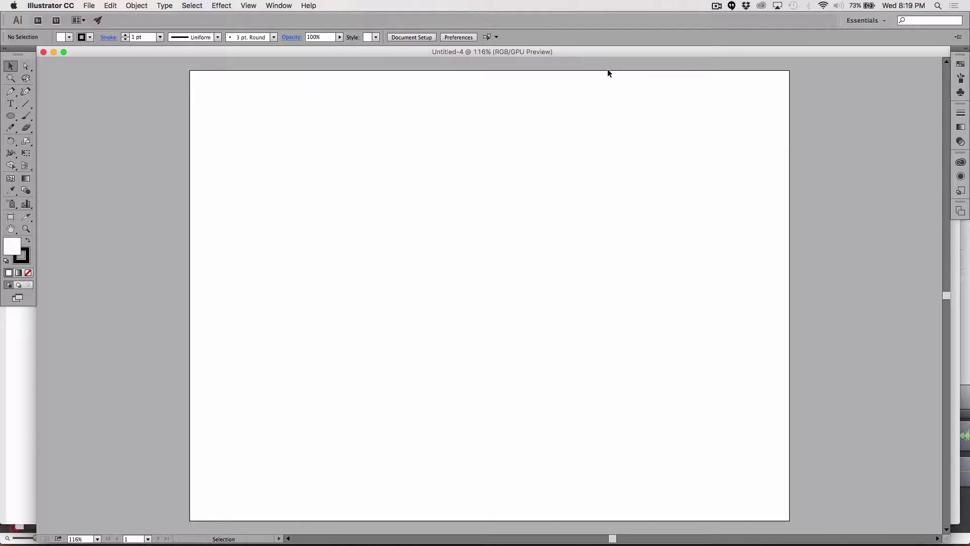
# Show the Layers panel and start placing an image file into the document.
pyautogui.click(279, 7)
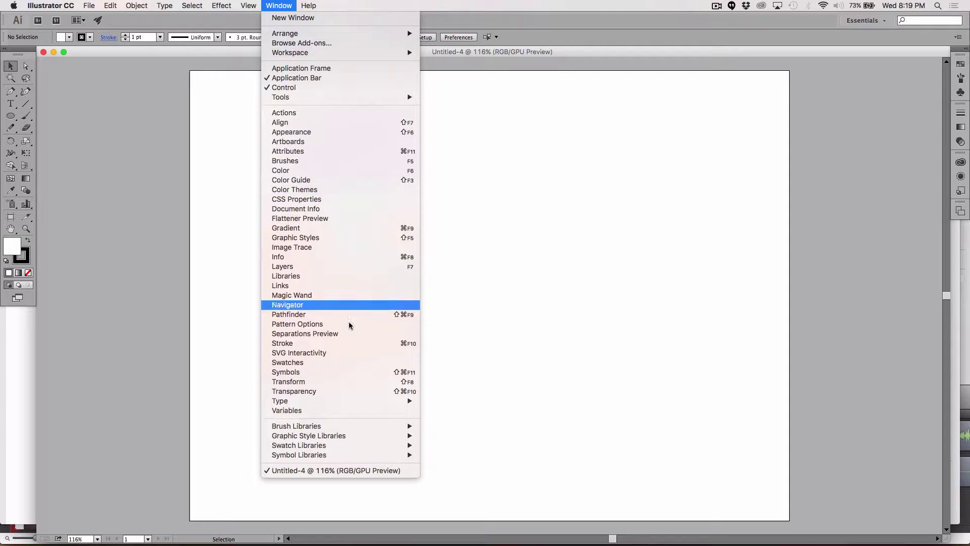
pyautogui.click(348, 267)
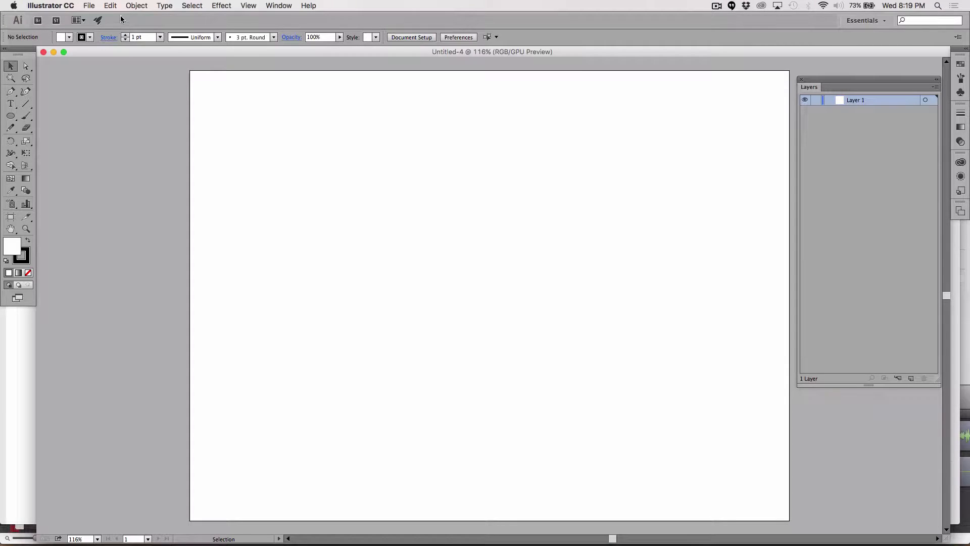
pyautogui.click(89, 6)
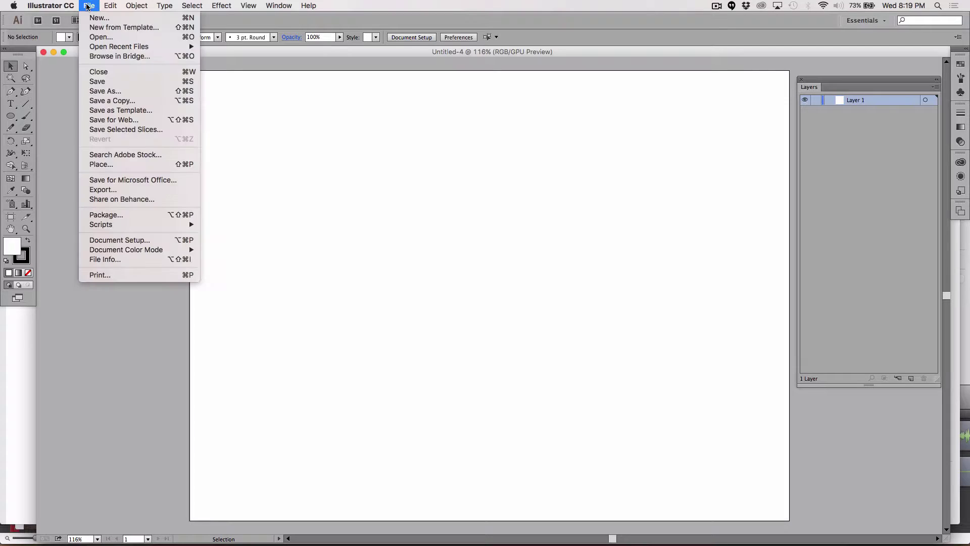
pyautogui.click(112, 165)
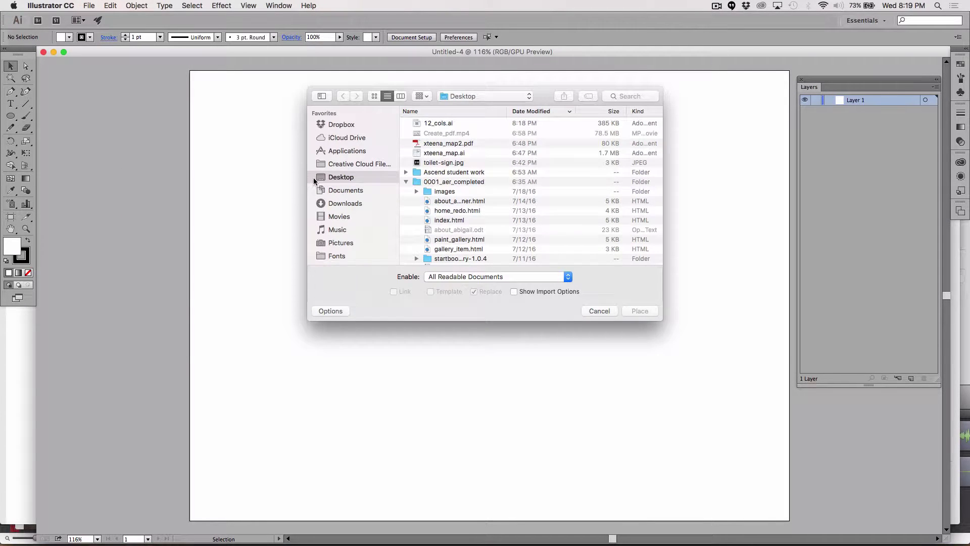
# Look through the Desktop files for an image to place, collapsing the expanded 0001_aer_completed and 00001_art_organize folders.
pyautogui.click(405, 182)
pyautogui.scroll(-5, 447, 205)
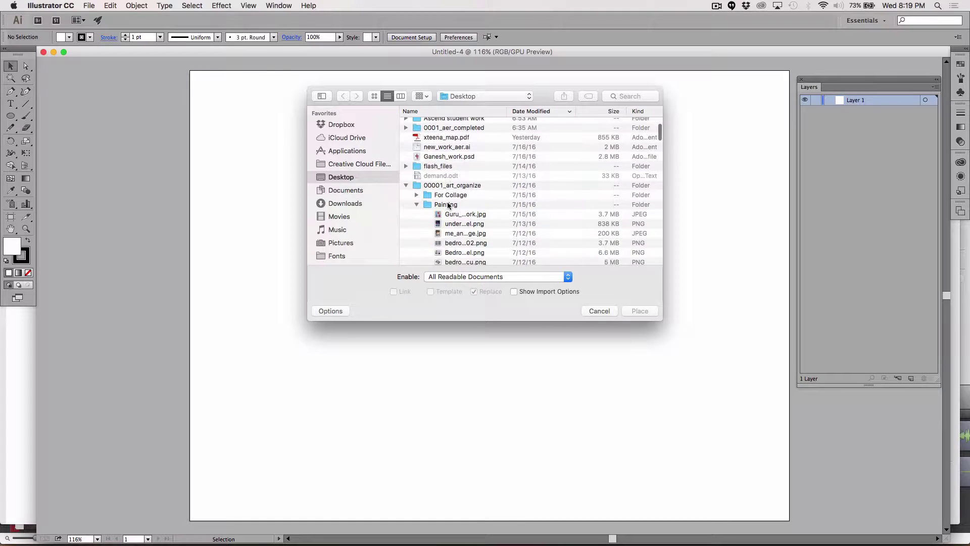
pyautogui.click(406, 166)
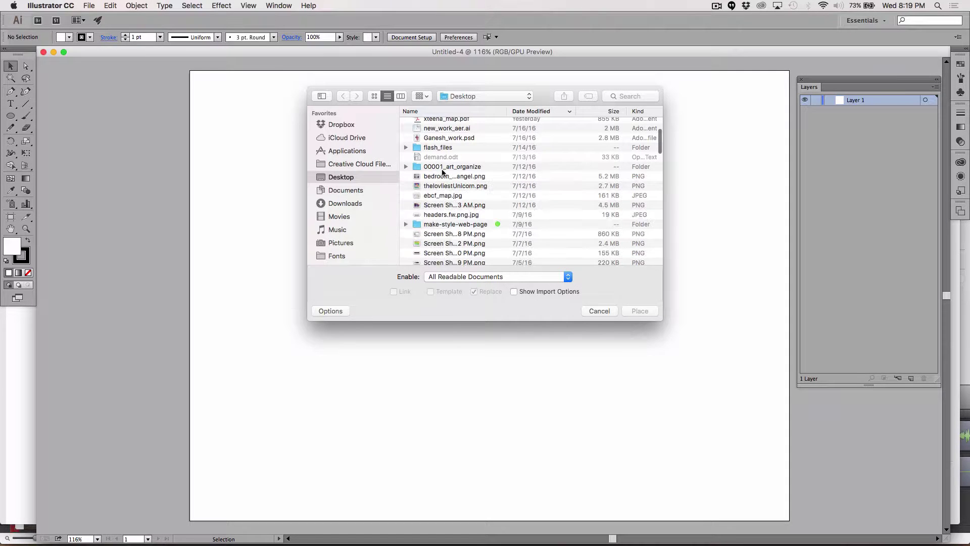
pyautogui.scroll(-4, 442, 172)
pyautogui.scroll(-10, 443, 173)
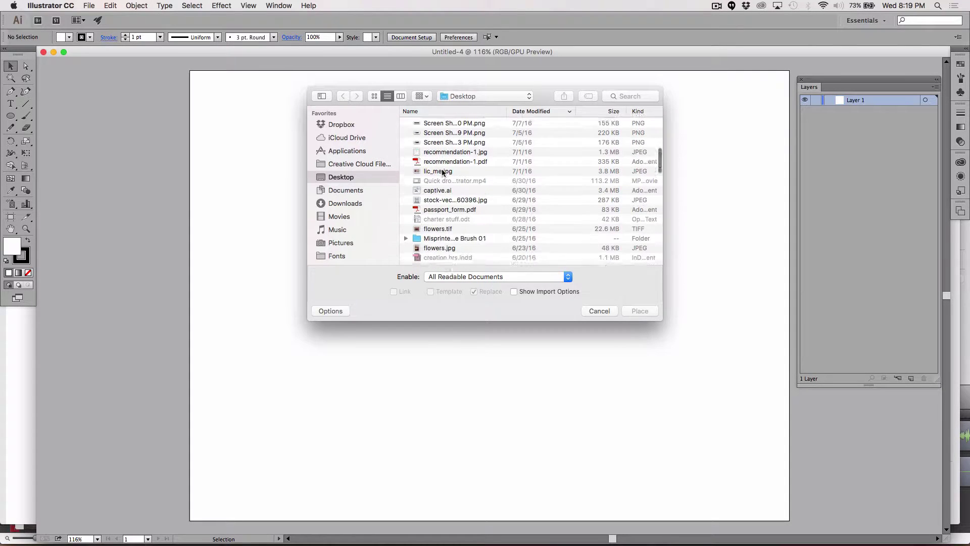
pyautogui.scroll(-5, 442, 172)
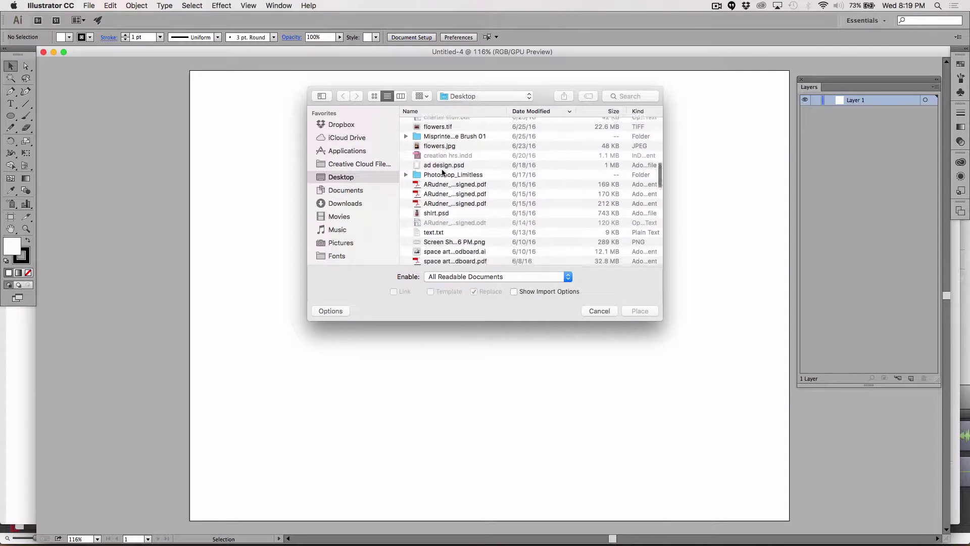
pyautogui.scroll(-10, 442, 172)
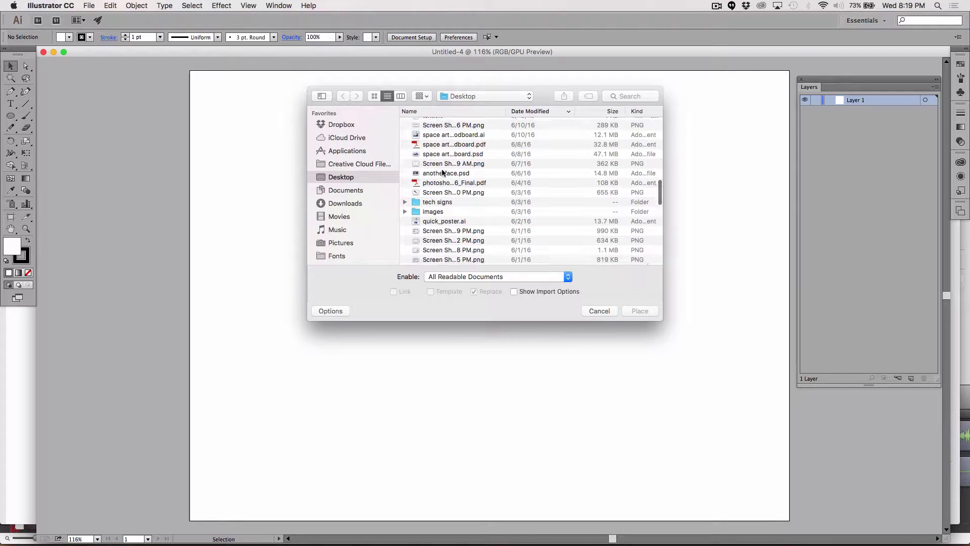
pyautogui.scroll(-10, 443, 173)
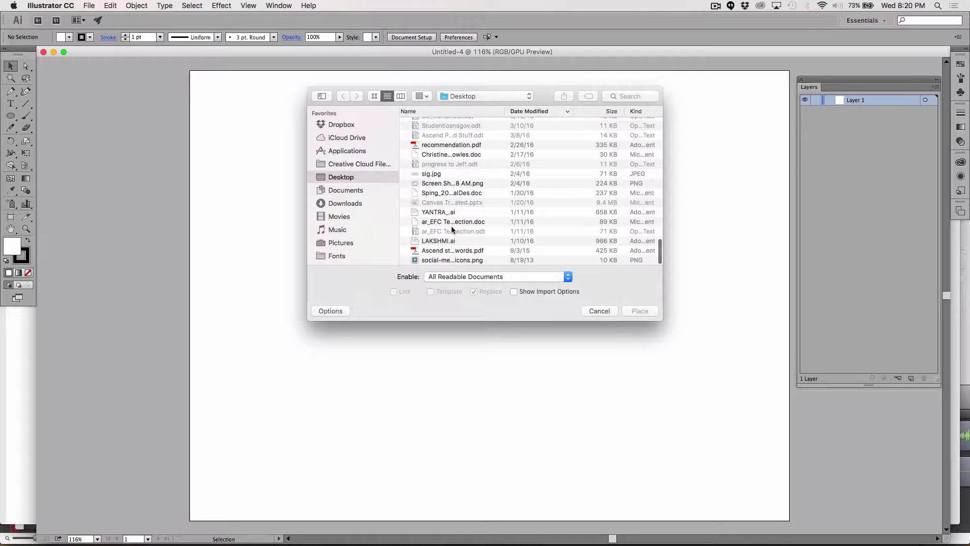
# Search the Mac for files named Ganesh, look through the matches, and return to browsing the Desktop files.
pyautogui.click(629, 97)
pyautogui.write('Gan')
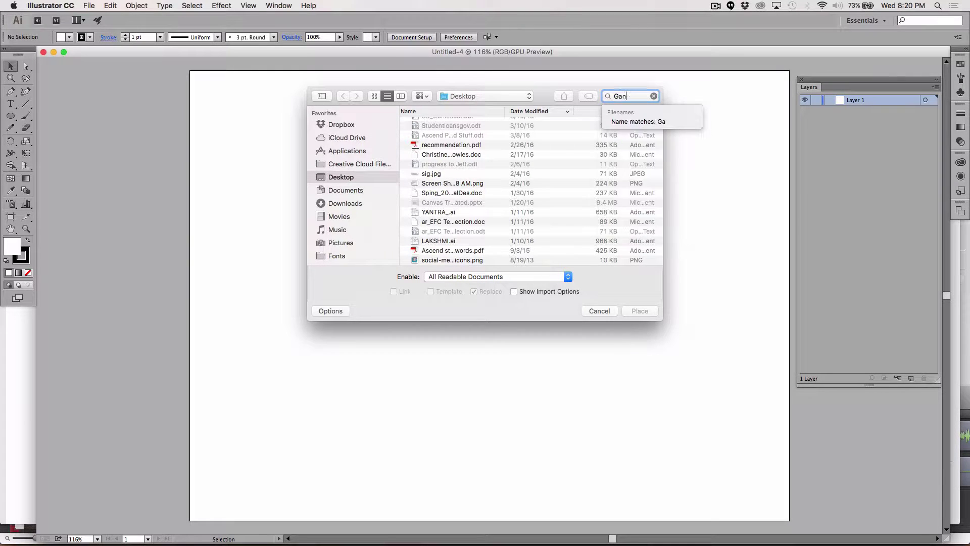
pyautogui.write('esh')
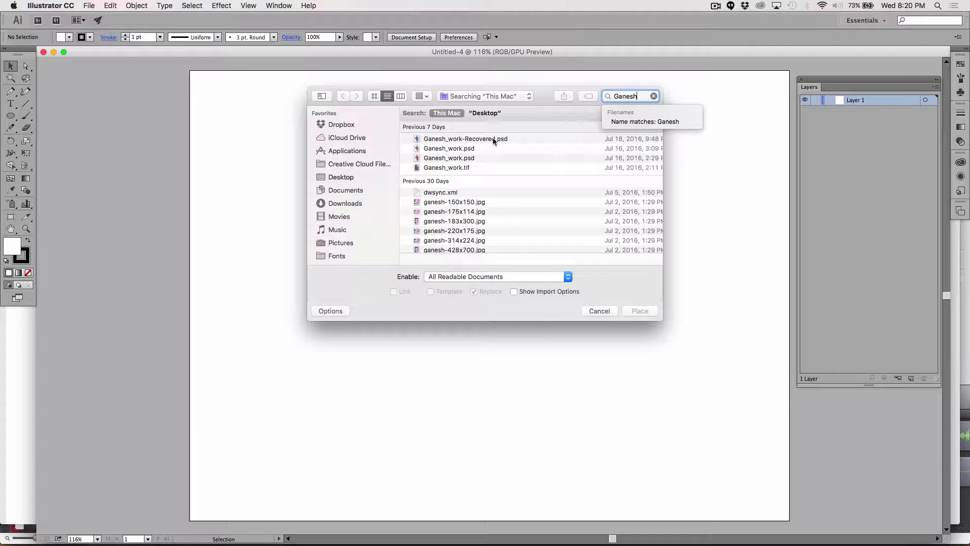
pyautogui.scroll(-3, 478, 159)
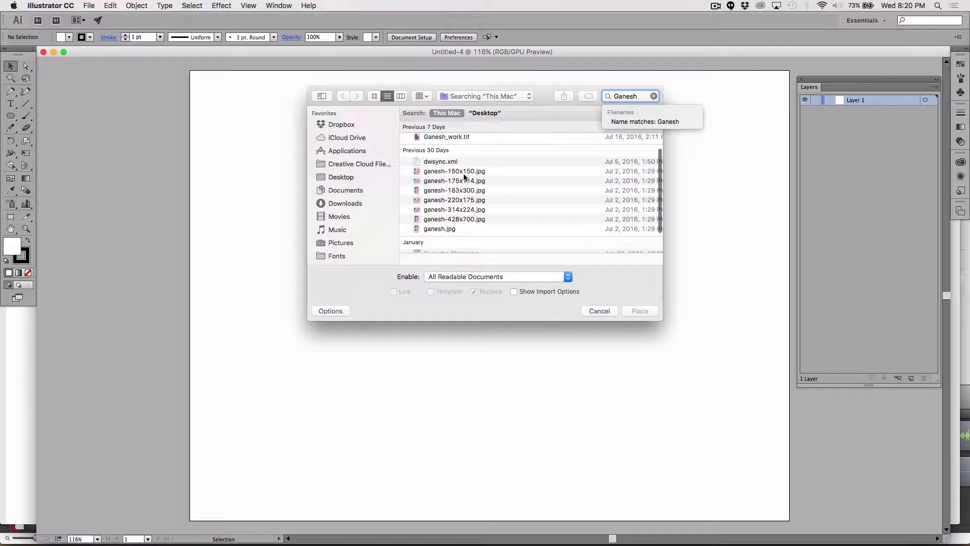
pyautogui.scroll(-3, 464, 177)
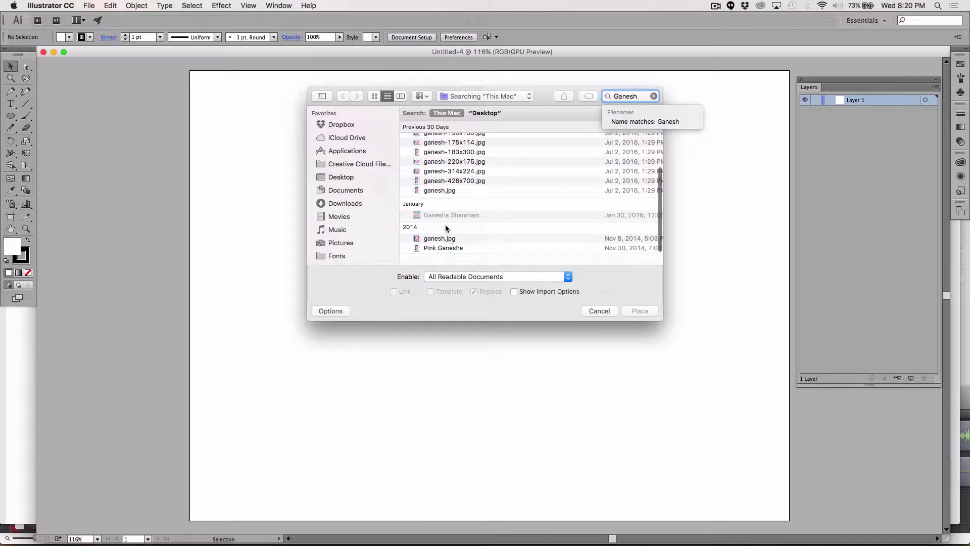
pyautogui.click(333, 179)
pyautogui.scroll(-5, 457, 179)
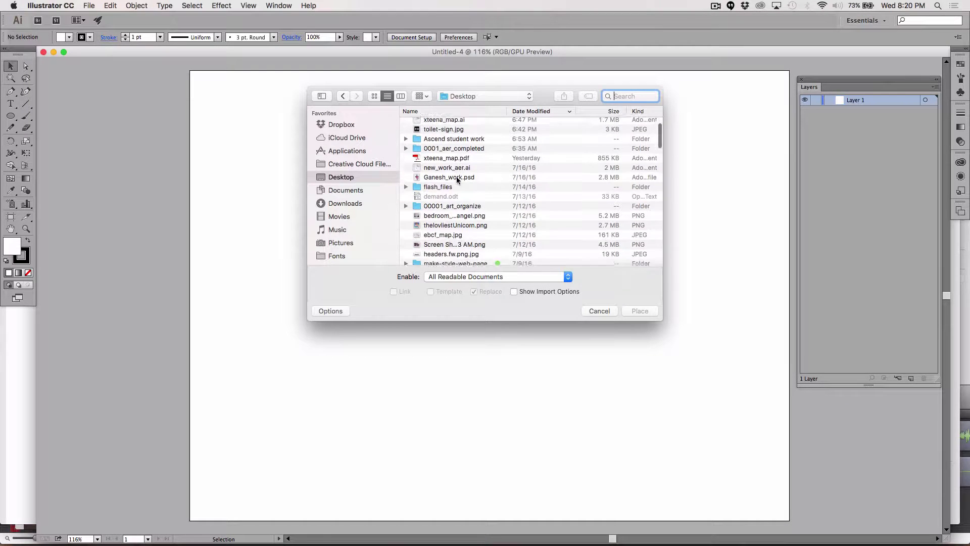
pyautogui.scroll(-3, 456, 178)
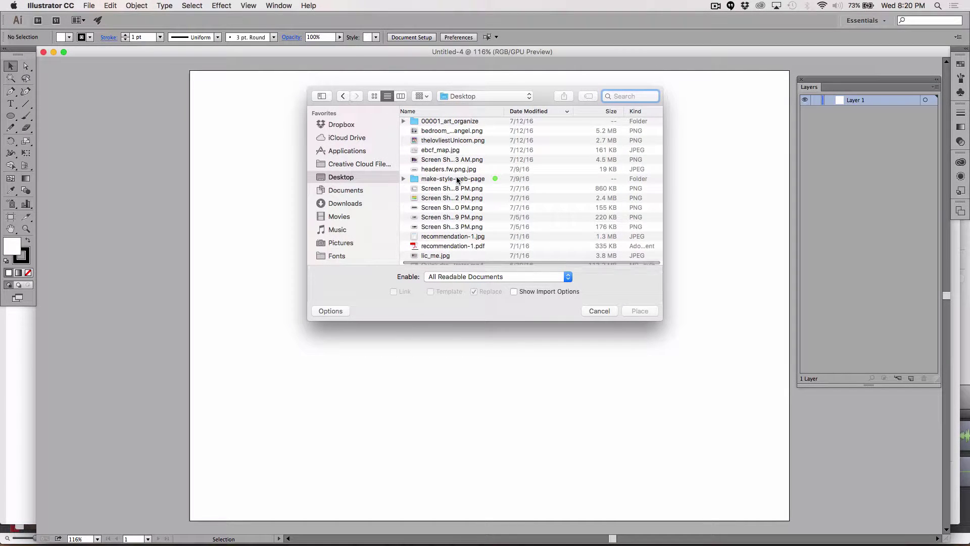
# Search for "images" and open the images folder located on the Desktop.
pyautogui.write('ima')
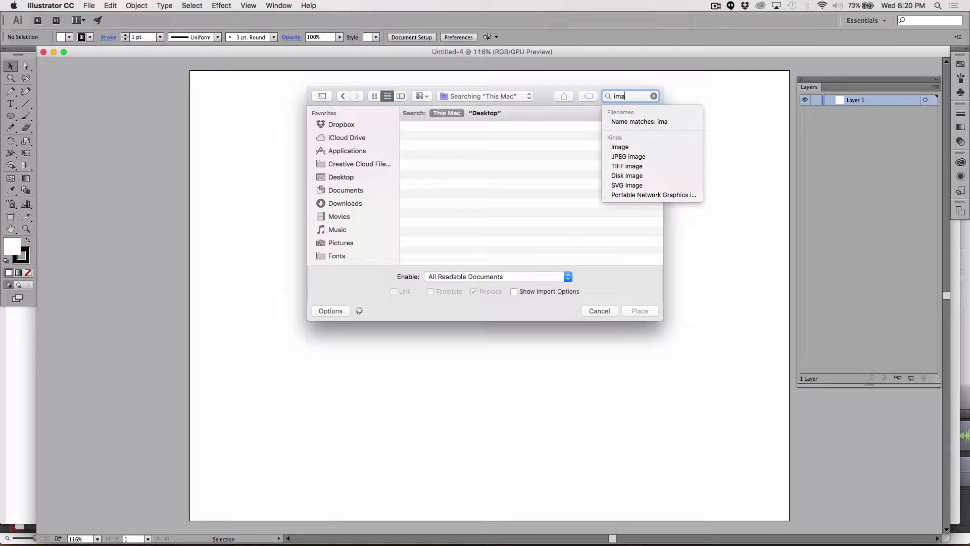
pyautogui.write('ges')
pyautogui.click(432, 149)
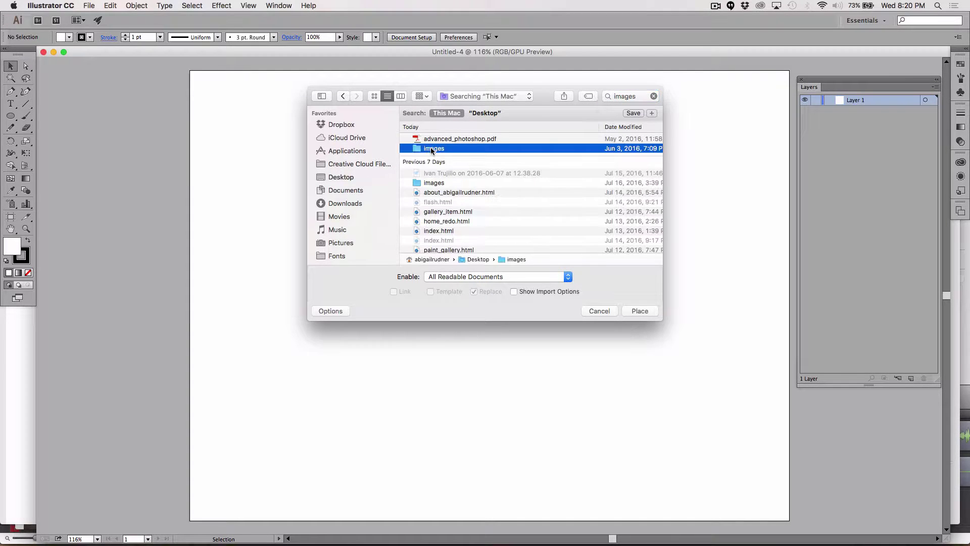
pyautogui.doubleClick(431, 150)
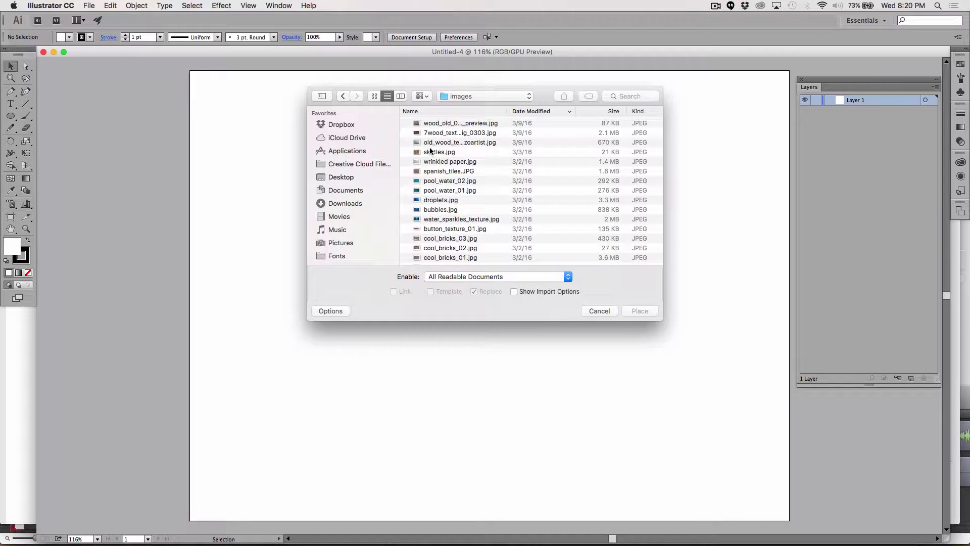
# Place the Screen Shot 2016-02-28 PNG of the green face on the artboard at about 564 by 699 px.
pyautogui.scroll(-5, 466, 147)
pyautogui.scroll(-4, 465, 147)
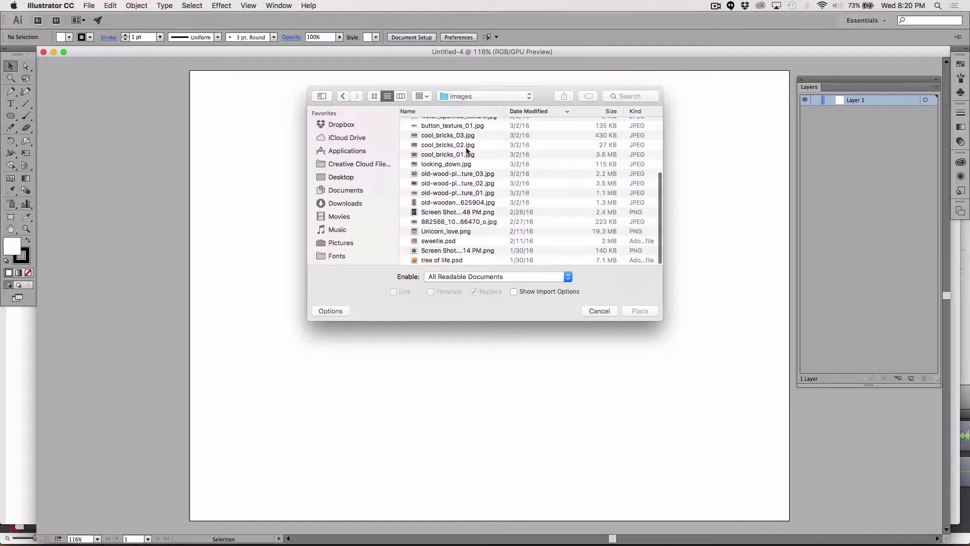
pyautogui.click(433, 213)
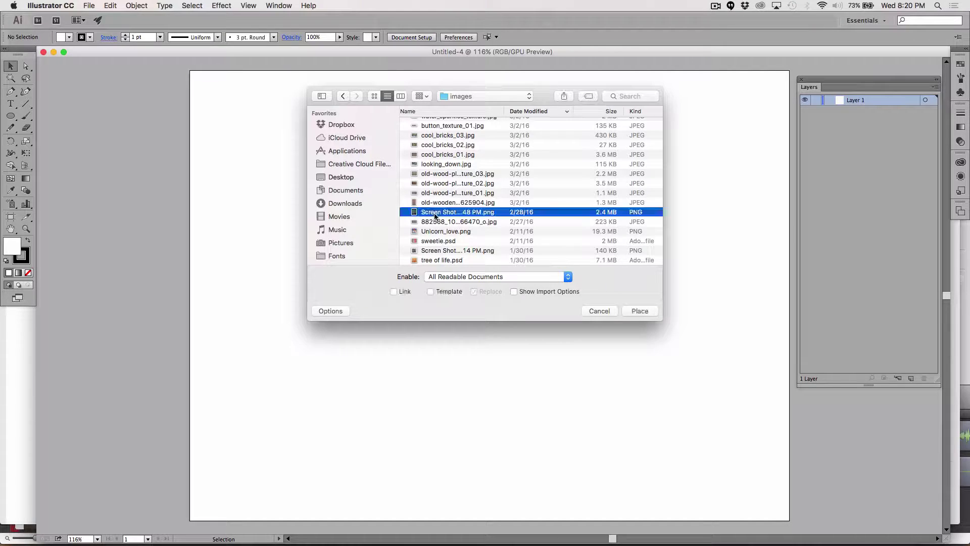
pyautogui.click(402, 96)
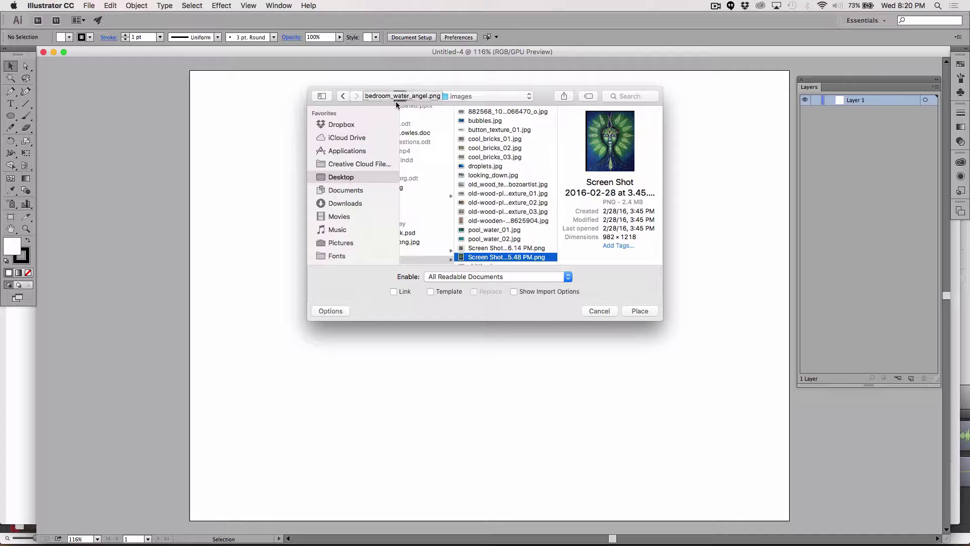
pyautogui.click(640, 312)
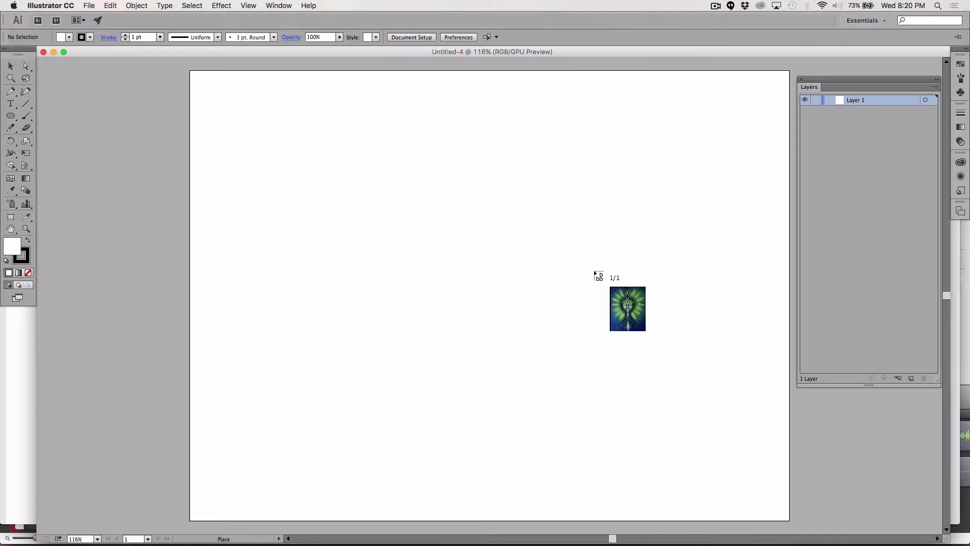
pyautogui.moveTo(288, 87); pyautogui.dragTo(704, 499)
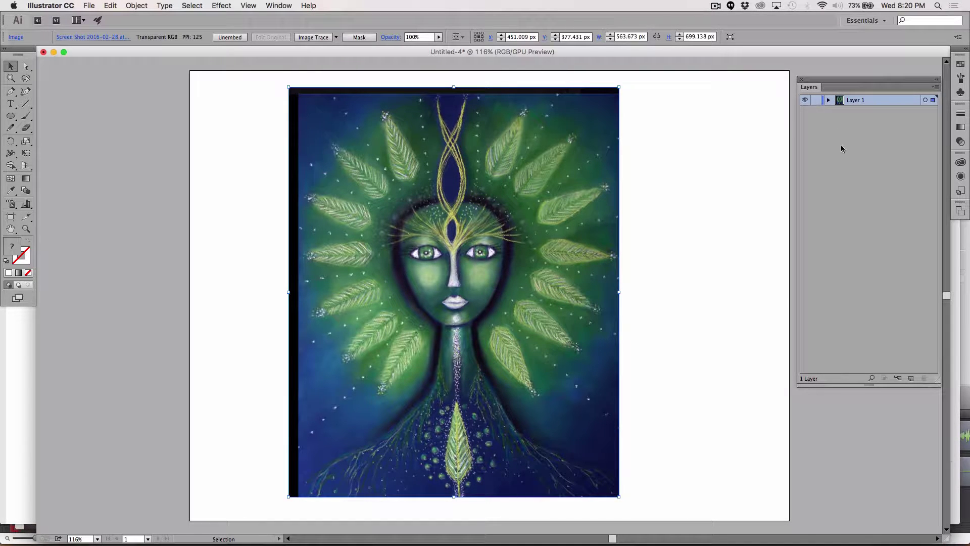
# Rename Layer 1 to "Scan of image" and add a new layer above it.
pyautogui.doubleClick(857, 105)
pyautogui.write('S')
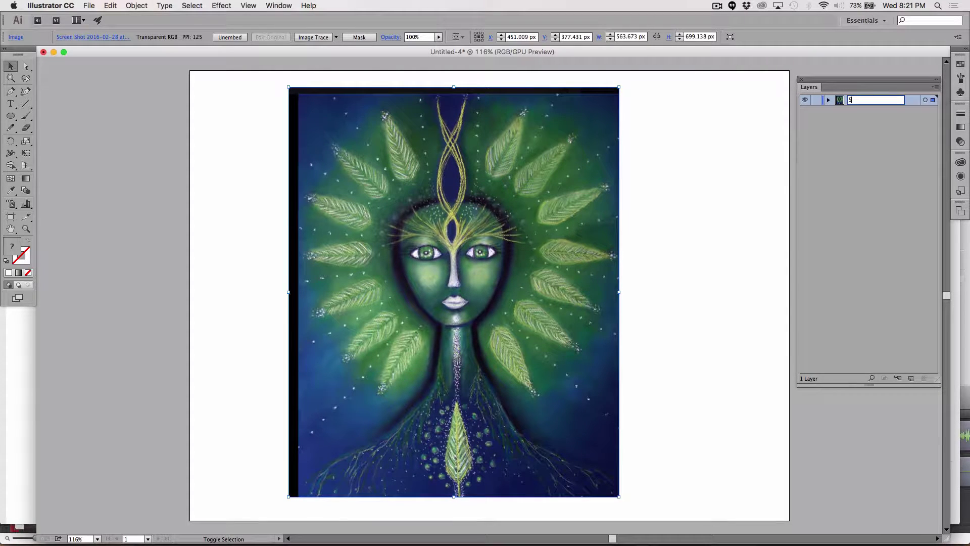
pyautogui.write('can of image')
pyautogui.press('Return')
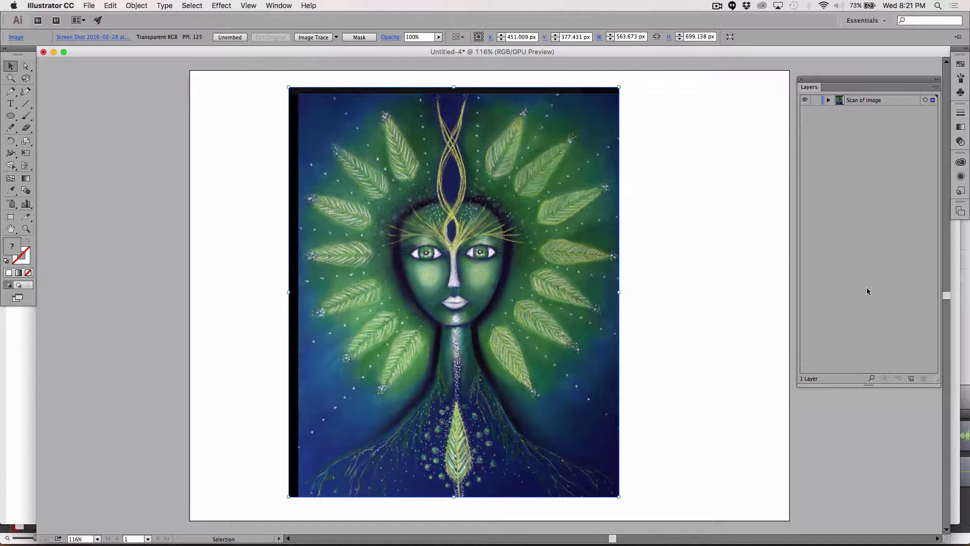
pyautogui.click(911, 378)
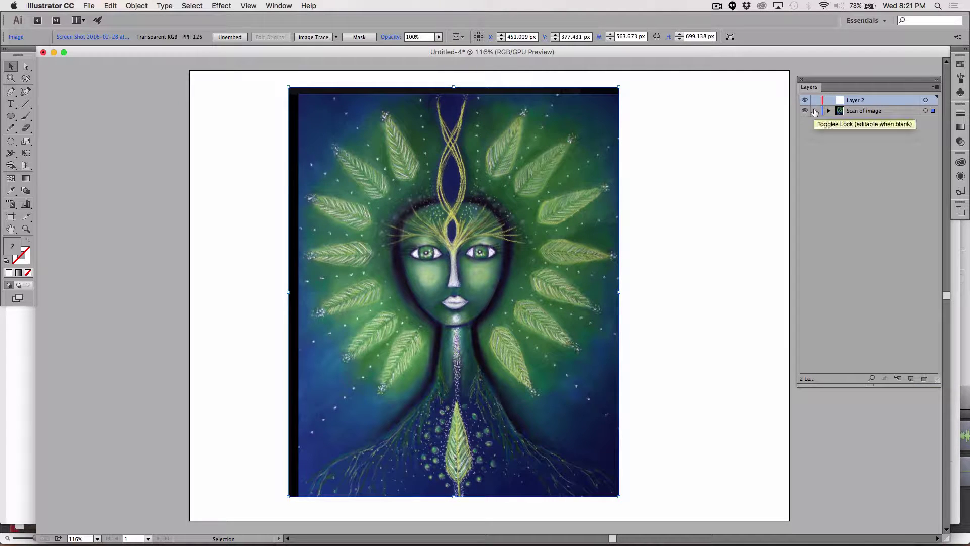
# Dim images on the Scan of image layer to 50% and lock that layer.
pyautogui.doubleClick(856, 116)
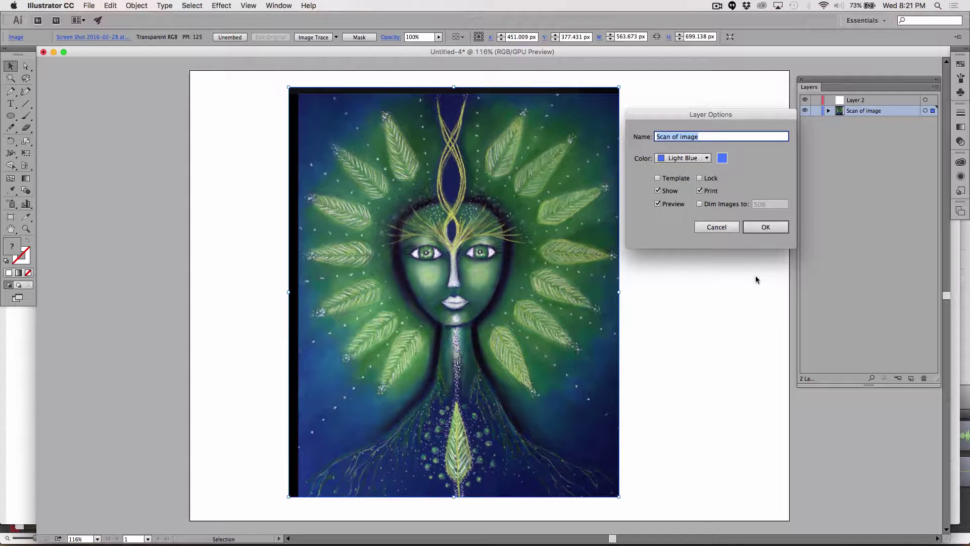
pyautogui.click(699, 204)
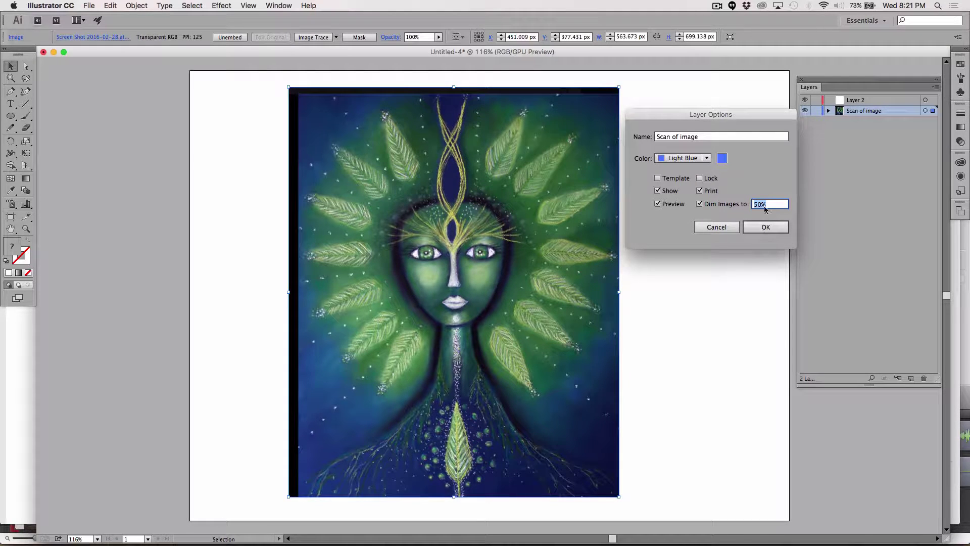
pyautogui.click(757, 230)
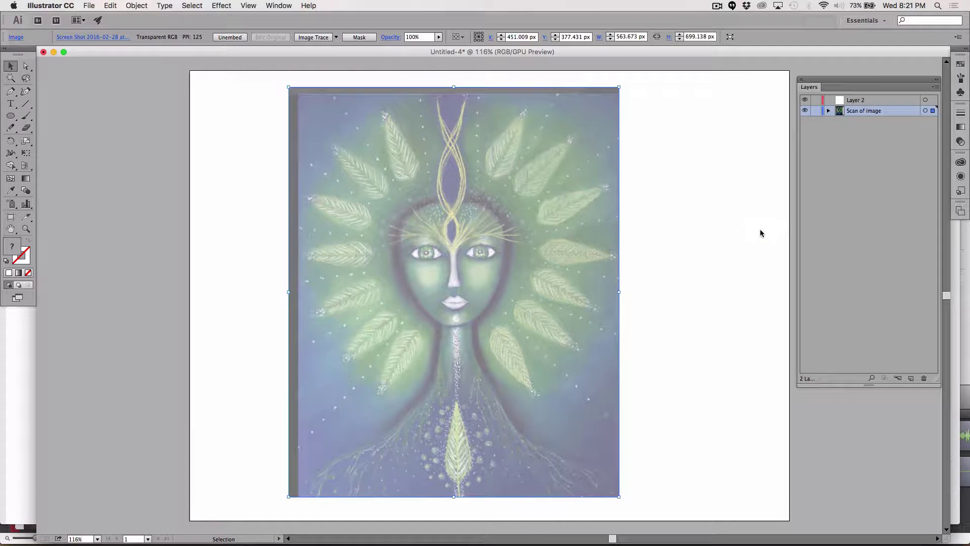
pyautogui.click(815, 112)
# Rename Layer 2 to "bottom".
pyautogui.doubleClick(857, 100)
pyautogui.write('d')
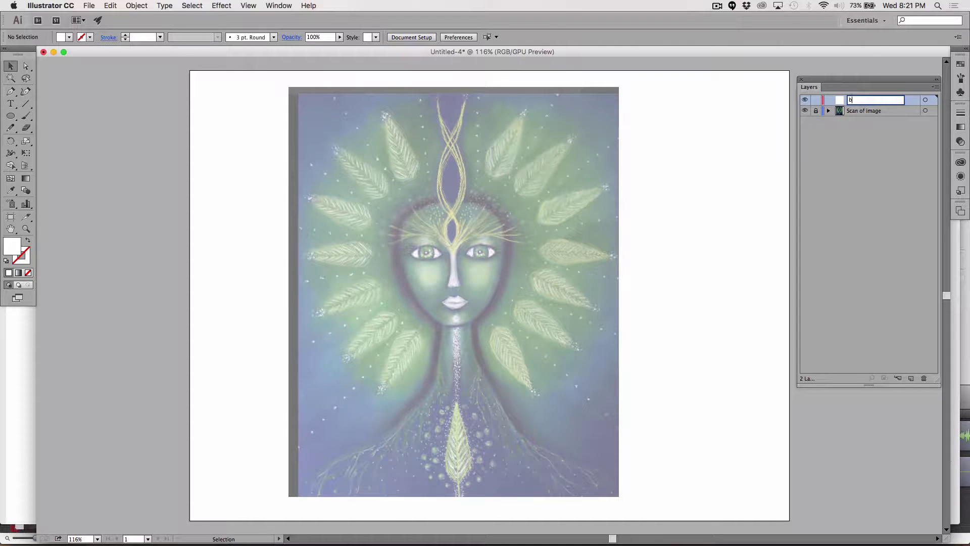
pyautogui.write('om')
pyautogui.click(860, 206)
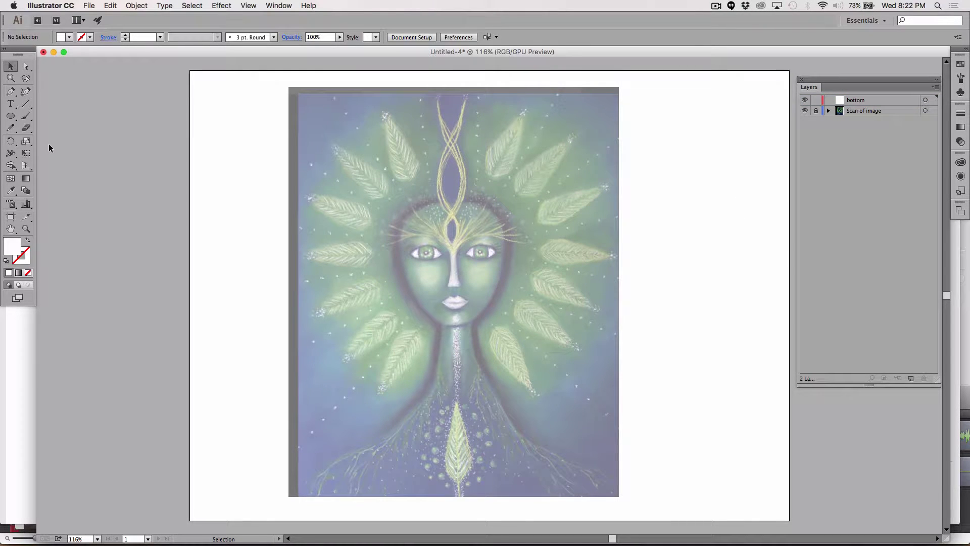
# Trace the lowest leaf on the painting's left side with the Pen tool as a closed angular shape, about 81 by 109 px.
pyautogui.press('super+equal')
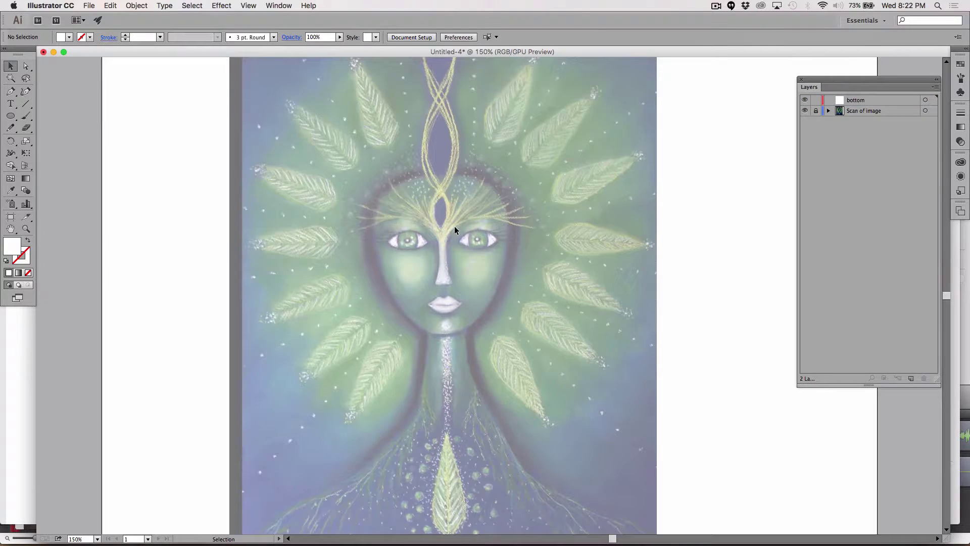
pyautogui.scroll(3, 437, 235)
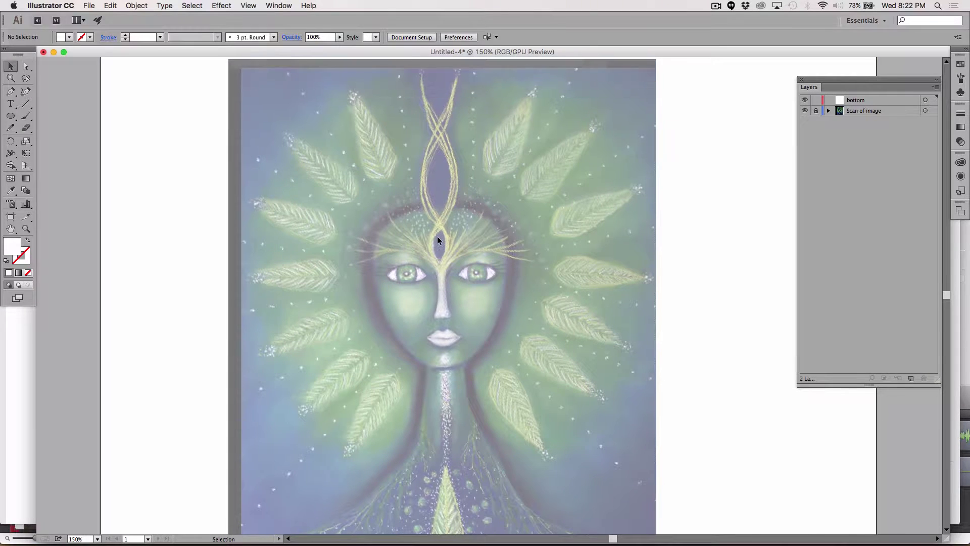
pyautogui.click(12, 116)
pyautogui.moveTo(10, 92); pyautogui.dragTo(52, 94)
pyautogui.click(394, 374)
pyautogui.moveTo(395, 376); pyautogui.dragTo(373, 380)
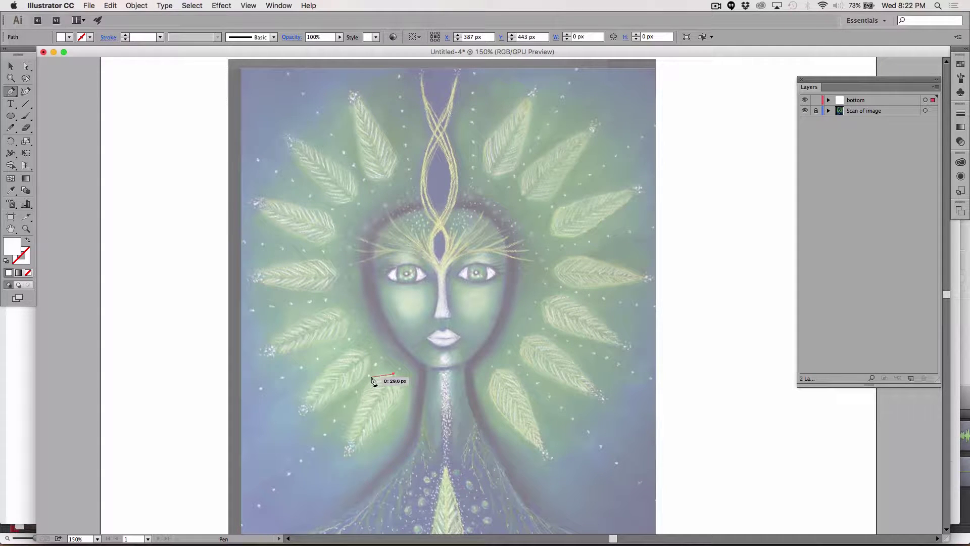
pyautogui.click(371, 378)
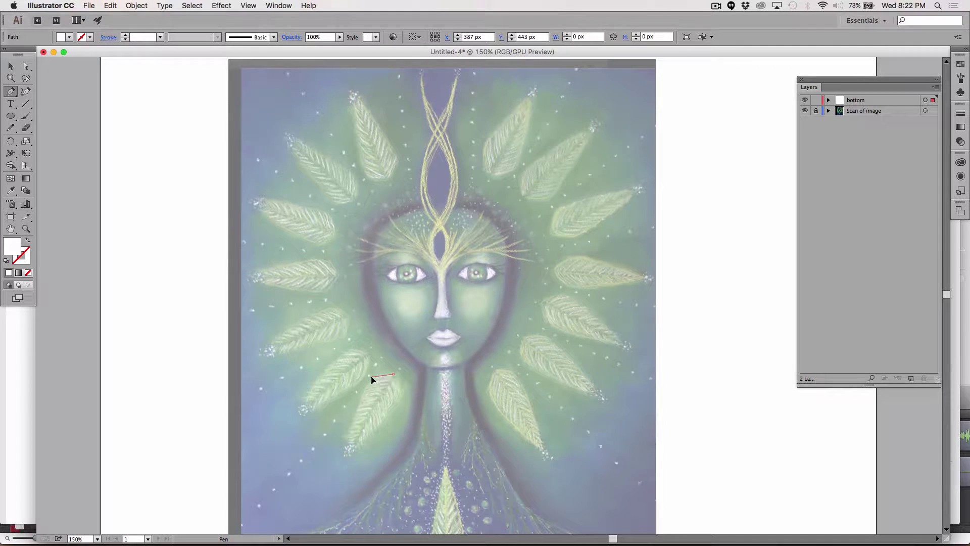
pyautogui.click(343, 453)
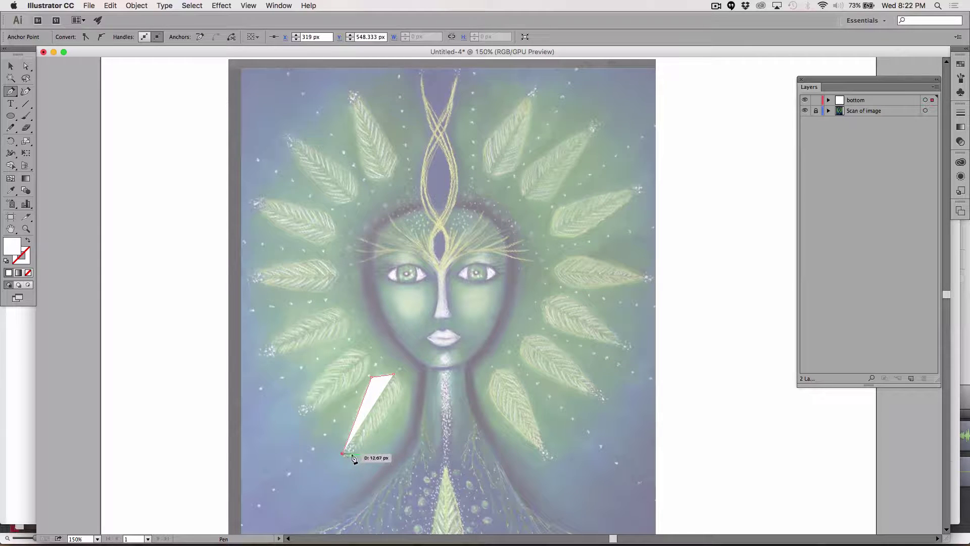
pyautogui.moveTo(346, 460); pyautogui.dragTo(404, 397)
pyautogui.click(403, 396)
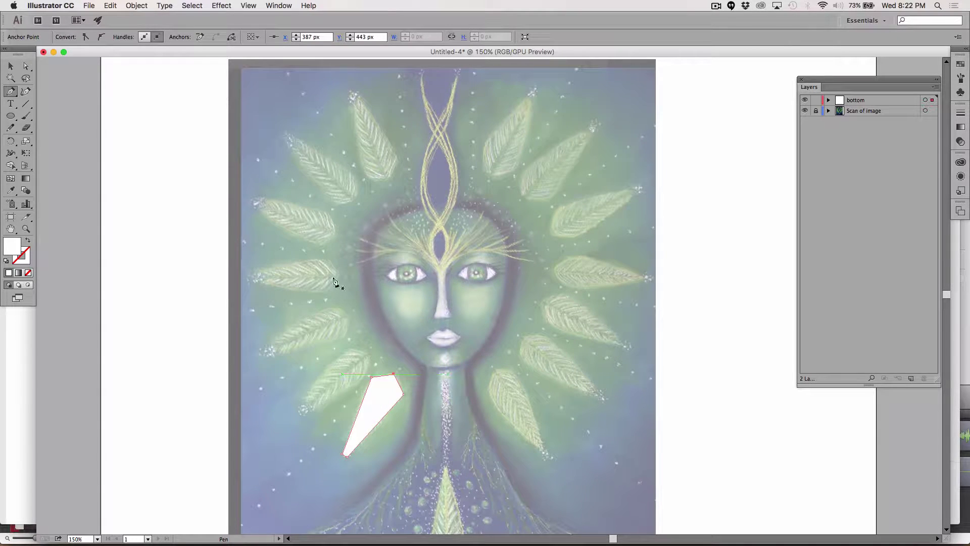
# Fill the traced leaf shape with grey #777777 and deselect it.
pyautogui.click(9, 69)
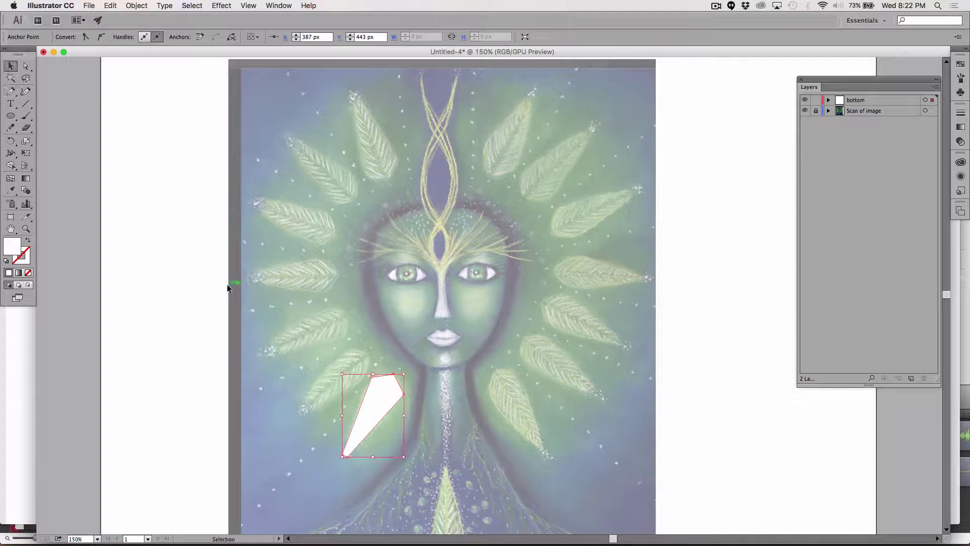
pyautogui.click(378, 400)
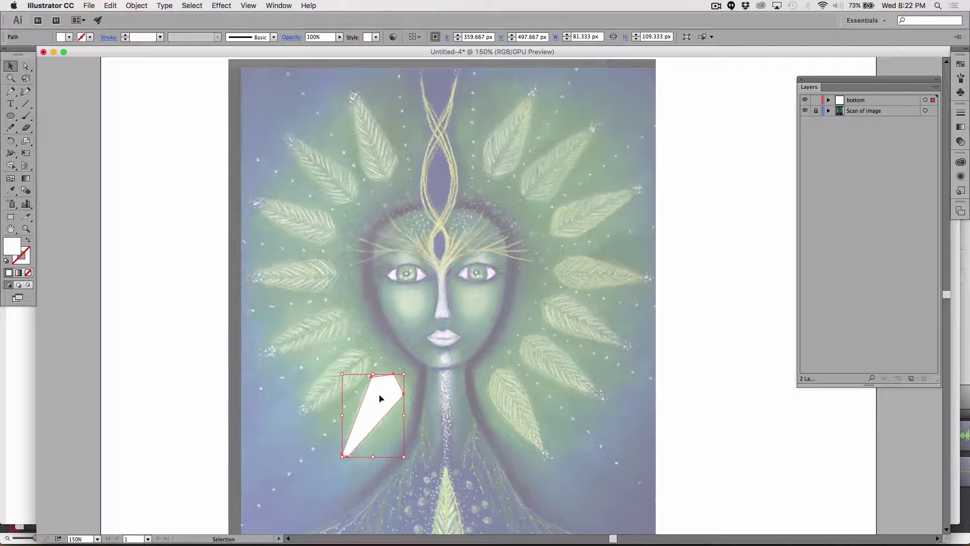
pyautogui.doubleClick(12, 247)
pyautogui.click(49, 112)
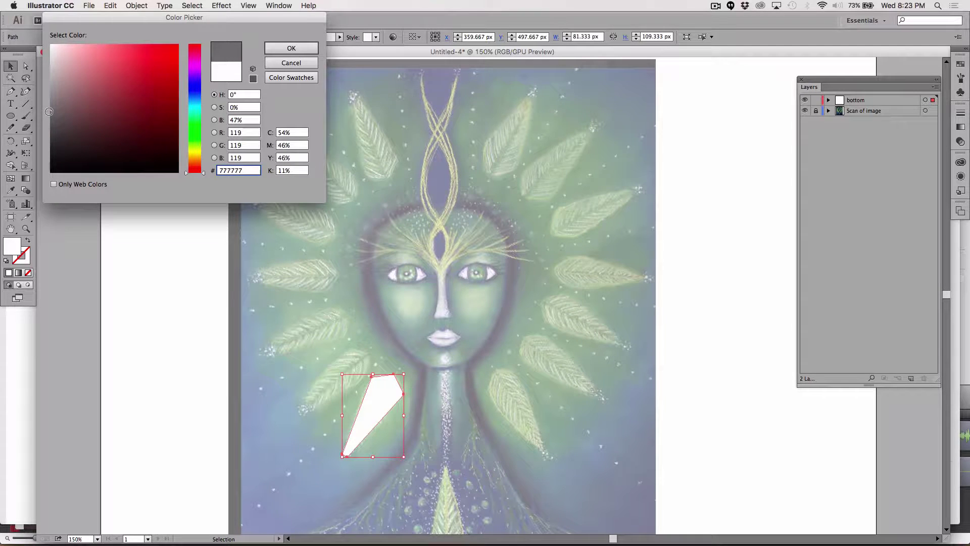
pyautogui.click(291, 48)
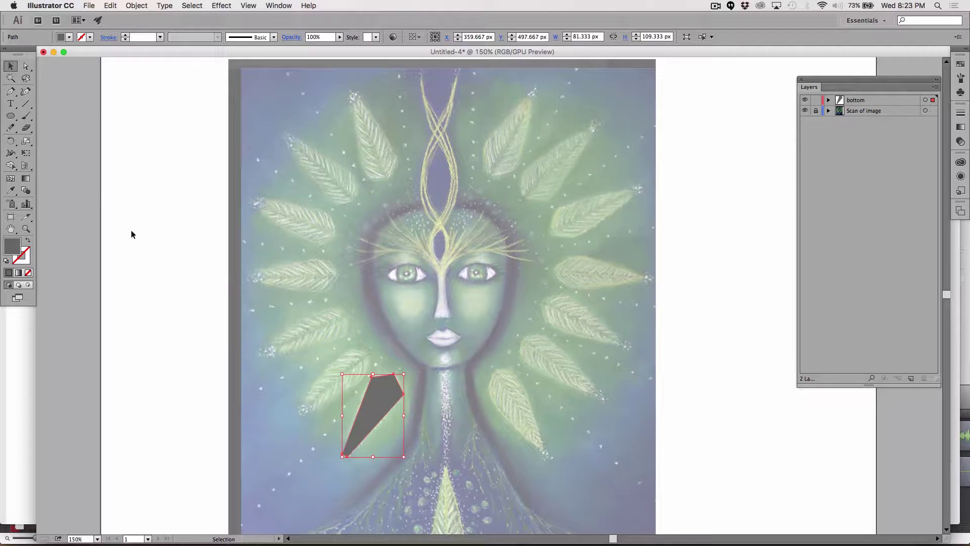
pyautogui.click(170, 273)
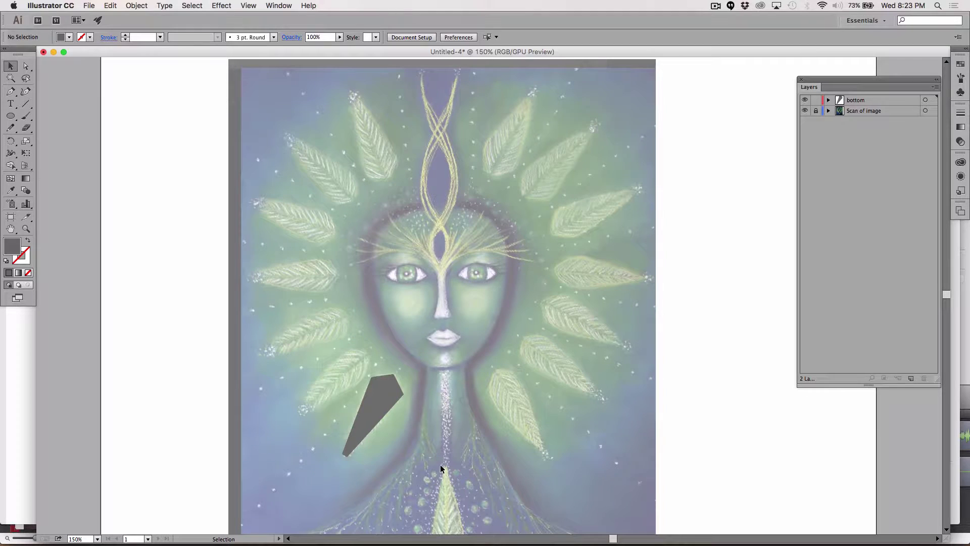
# Duplicate the grey leaf shape onto the second-lowest left leaf and rotate the copy to match its angle.
pyautogui.click(369, 408)
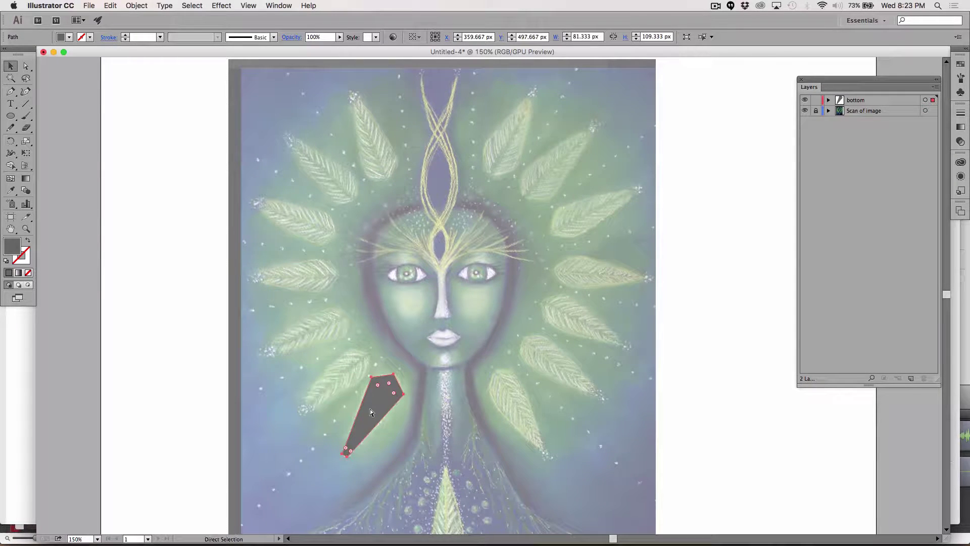
pyautogui.moveTo(370, 408); pyautogui.dragTo(356, 383)
pyautogui.click(10, 141)
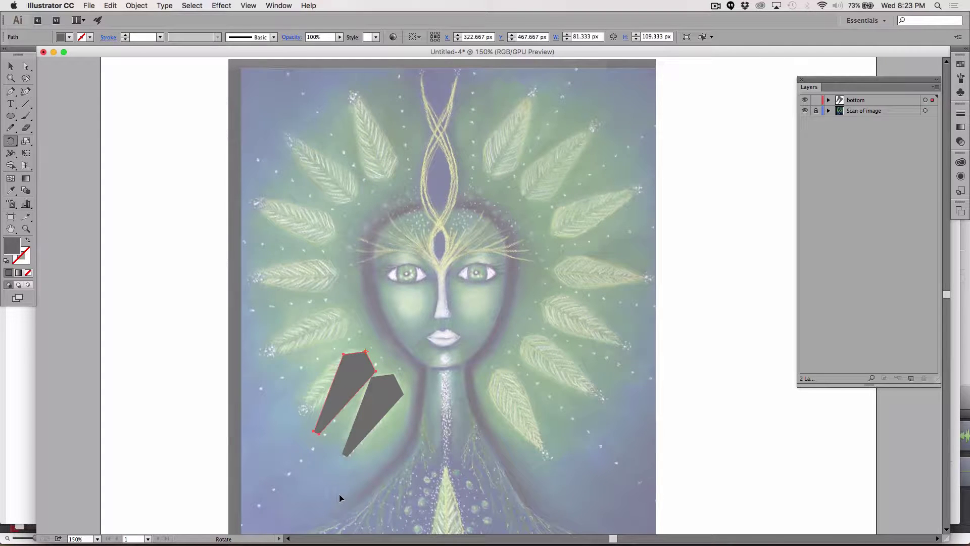
pyautogui.moveTo(332, 487); pyautogui.dragTo(300, 463)
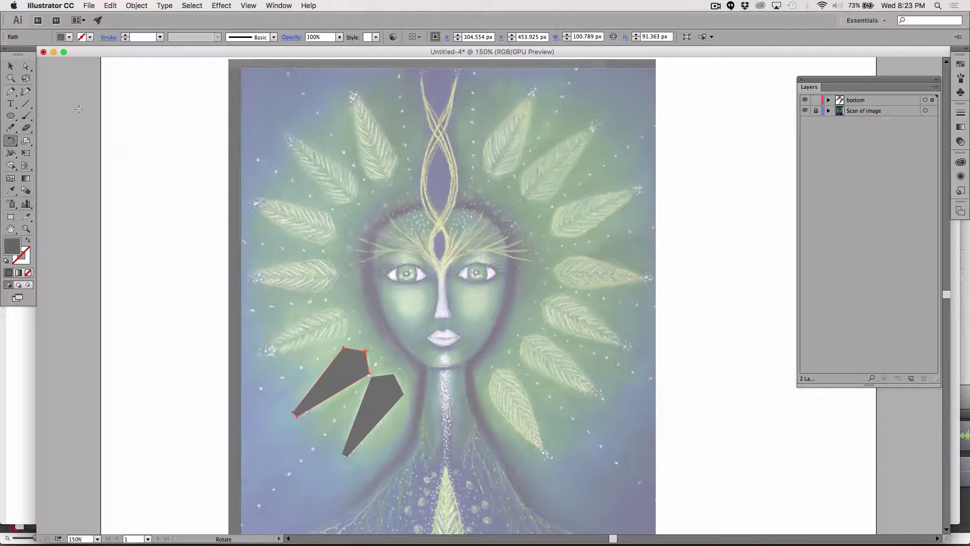
# Copy the second grey leaf up onto the third left leaf and rotate it around its inner end to fit.
pyautogui.click(11, 67)
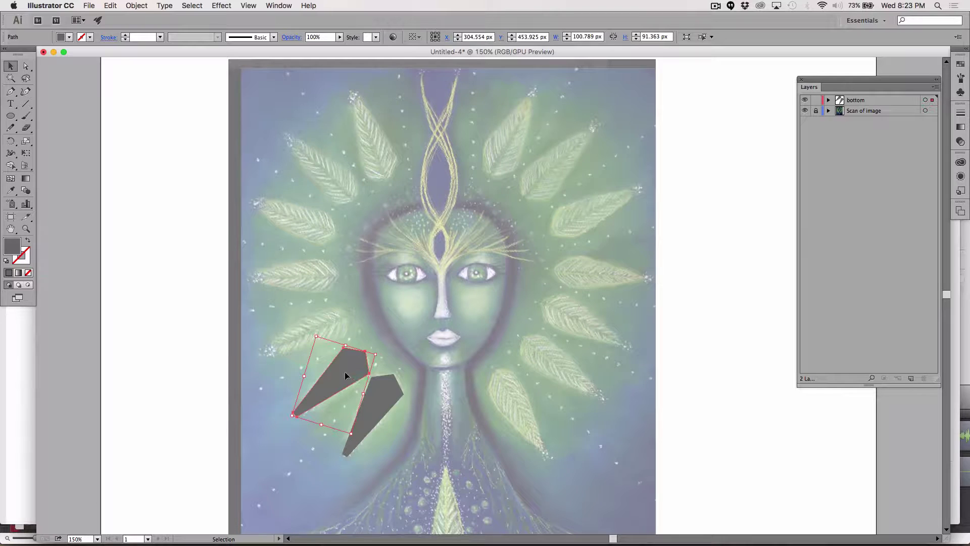
pyautogui.moveTo(346, 375); pyautogui.dragTo(327, 336)
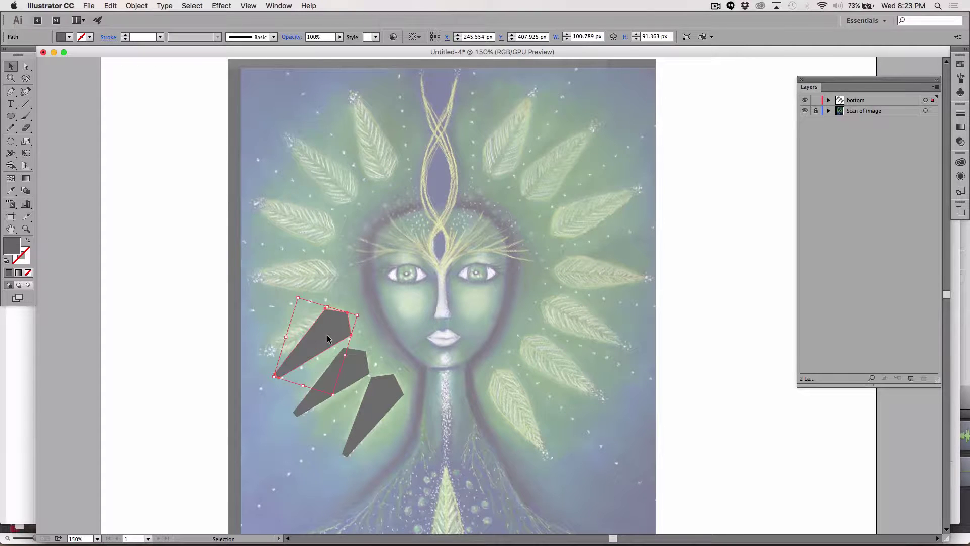
pyautogui.click(11, 142)
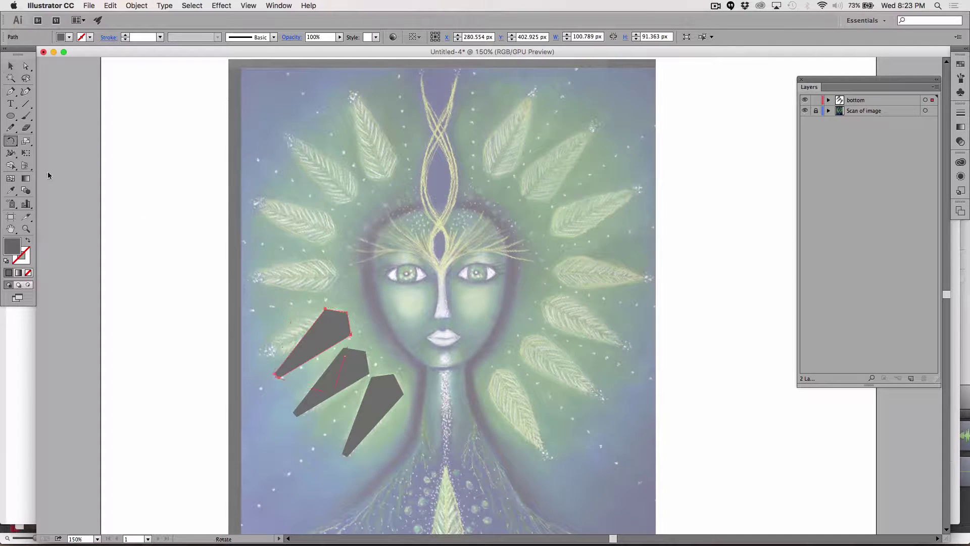
pyautogui.click(347, 312)
pyautogui.moveTo(278, 459); pyautogui.dragTo(260, 410)
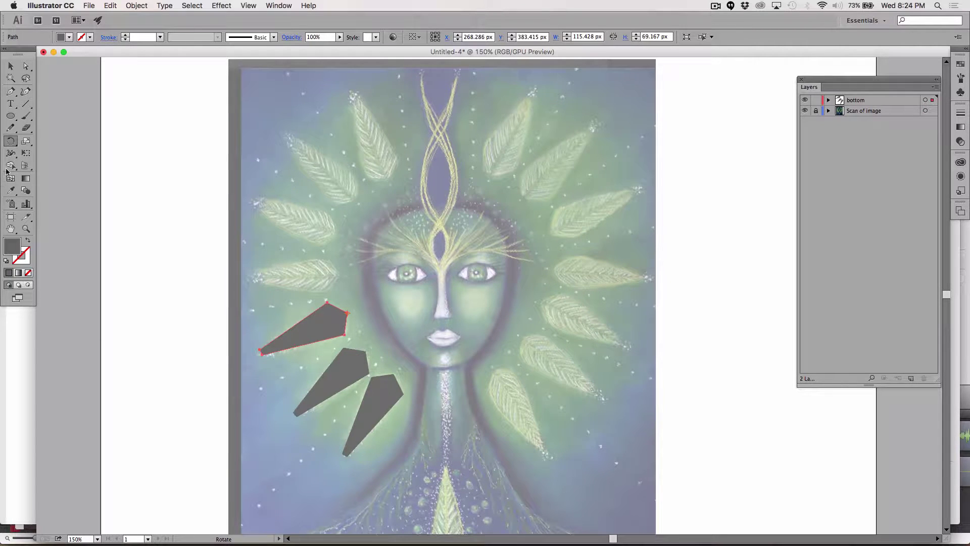
# Copy the third grey leaf onto the nearly horizontal leaf at eye level, rotate it to fit, and deselect.
pyautogui.click(11, 65)
pyautogui.moveTo(316, 332); pyautogui.dragTo(308, 293)
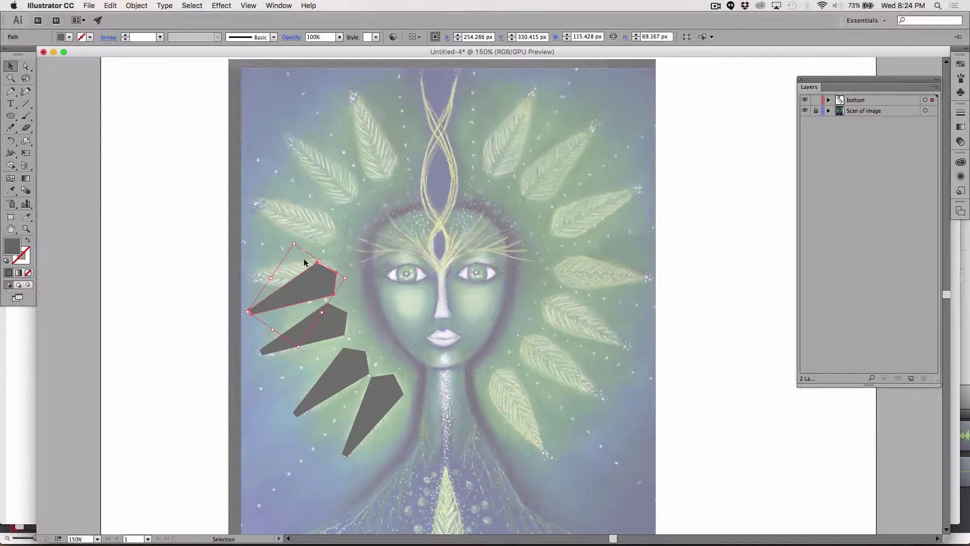
pyautogui.press('r')
pyautogui.moveTo(358, 276); pyautogui.dragTo(314, 274)
pyautogui.press('v')
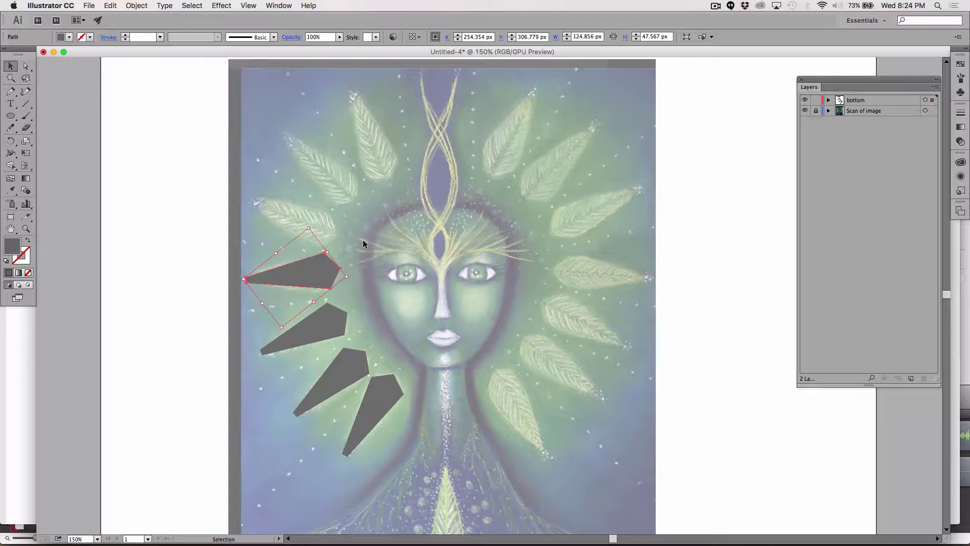
pyautogui.click(183, 211)
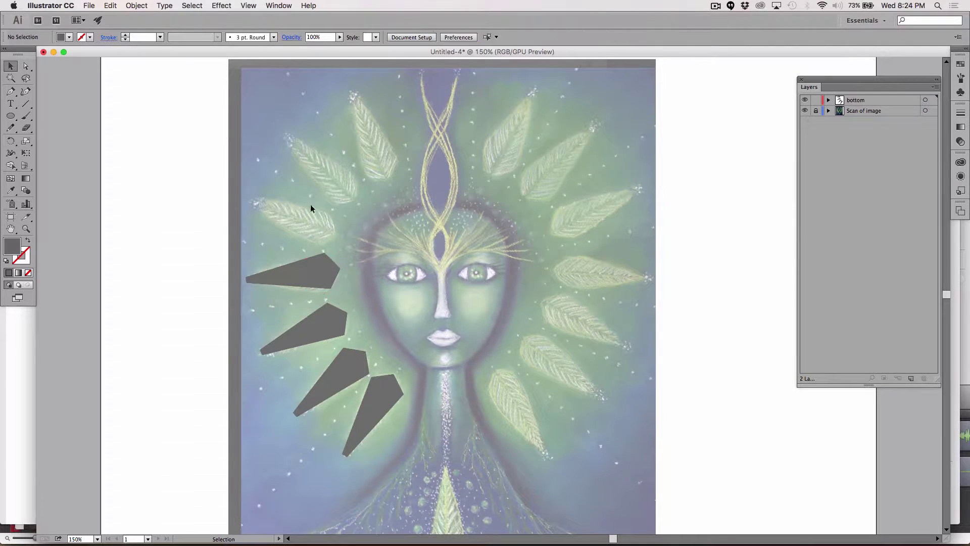
# Start a Pen path at the painting's lower left edge and trace the left shoulder and neck up to the jaw.
pyautogui.click(11, 92)
pyautogui.scroll(-3, 347, 253)
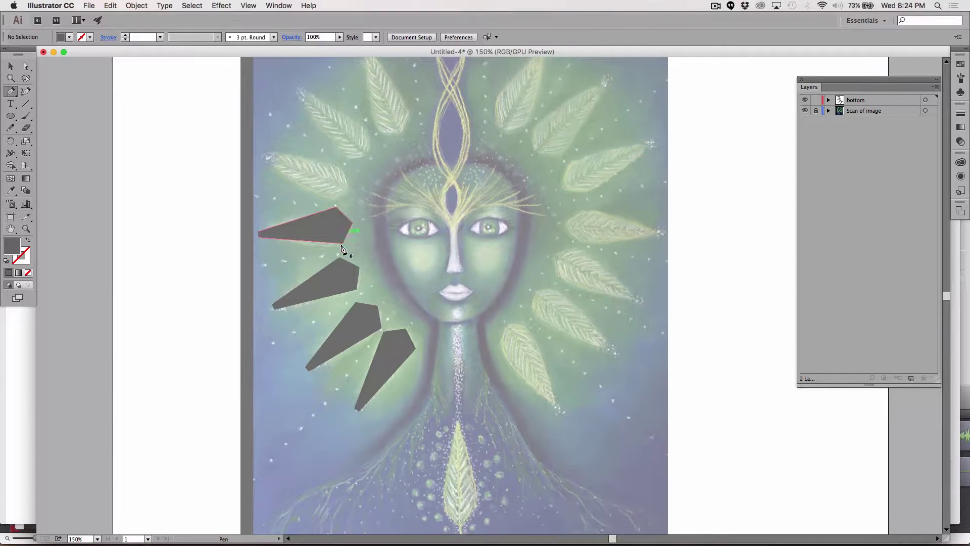
pyautogui.scroll(-1, 342, 249)
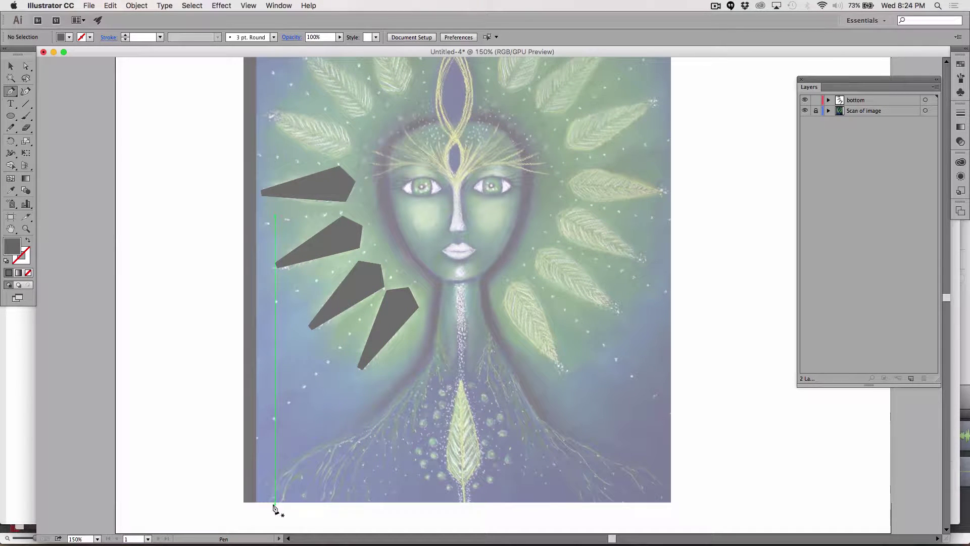
pyautogui.click(271, 502)
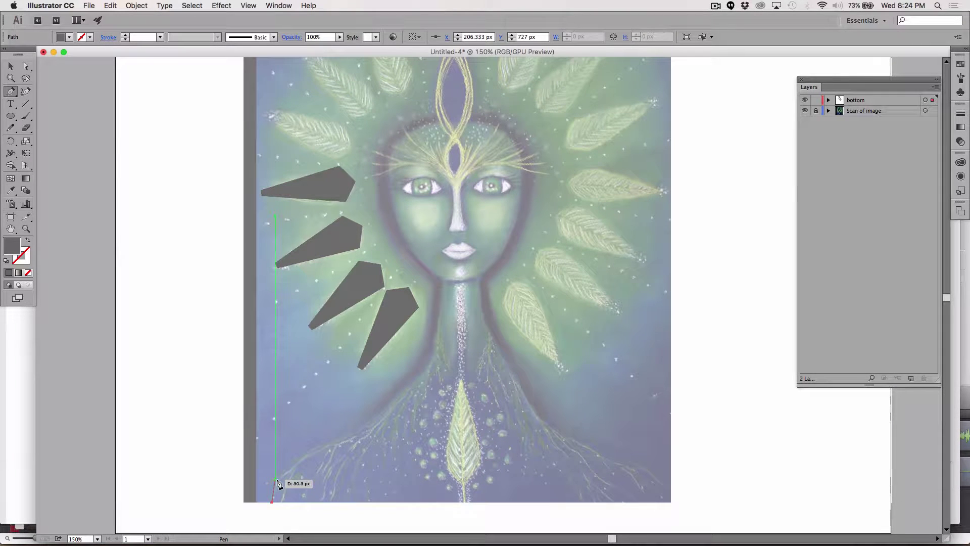
pyautogui.click(275, 485)
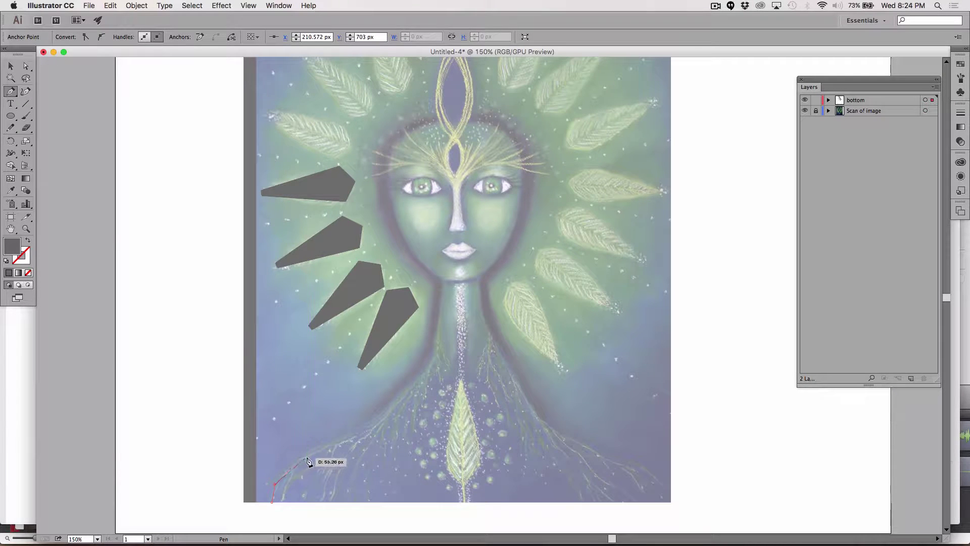
pyautogui.moveTo(308, 455); pyautogui.dragTo(344, 443)
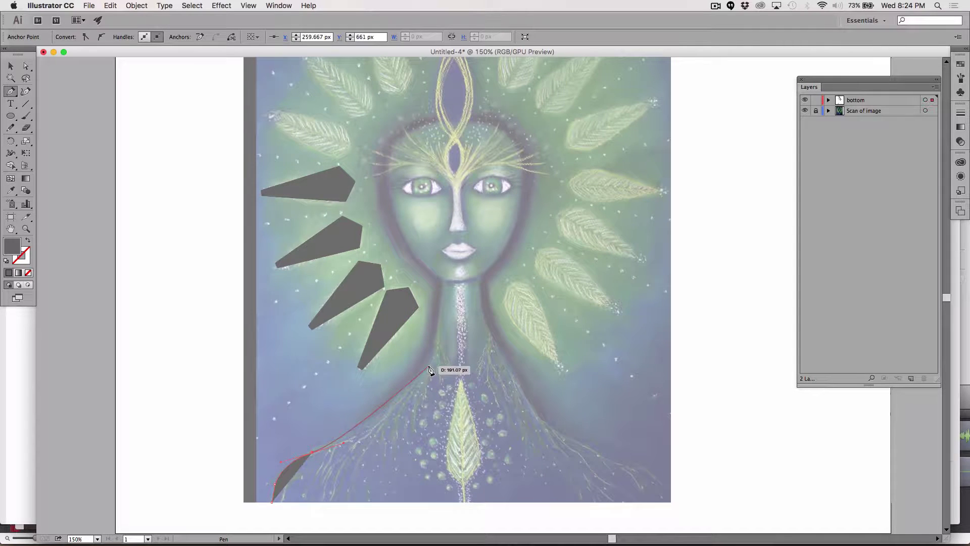
pyautogui.moveTo(429, 367); pyautogui.dragTo(433, 339)
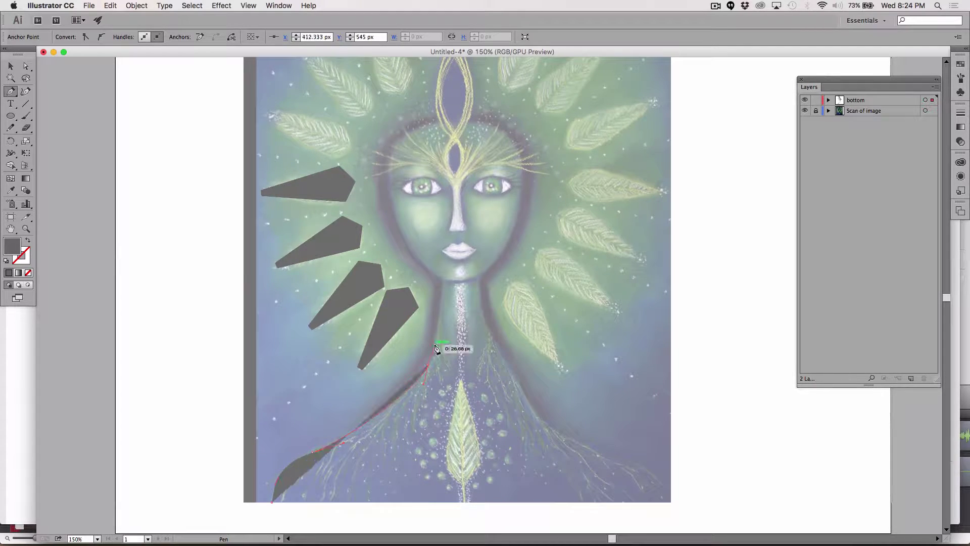
pyautogui.click(442, 282)
pyautogui.moveTo(438, 266); pyautogui.dragTo(439, 266)
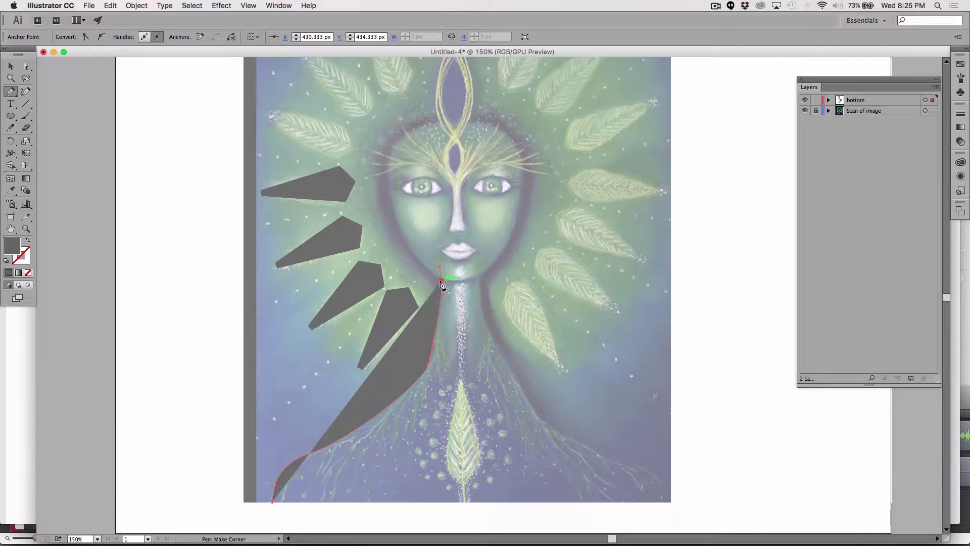
# Make a corner at the jaw and continue the path around the left side of the face to the top centre of the head.
pyautogui.moveTo(441, 284); pyautogui.dragTo(470, 285)
pyautogui.click(440, 281)
pyautogui.moveTo(407, 265); pyautogui.dragTo(389, 198)
pyautogui.click(389, 197)
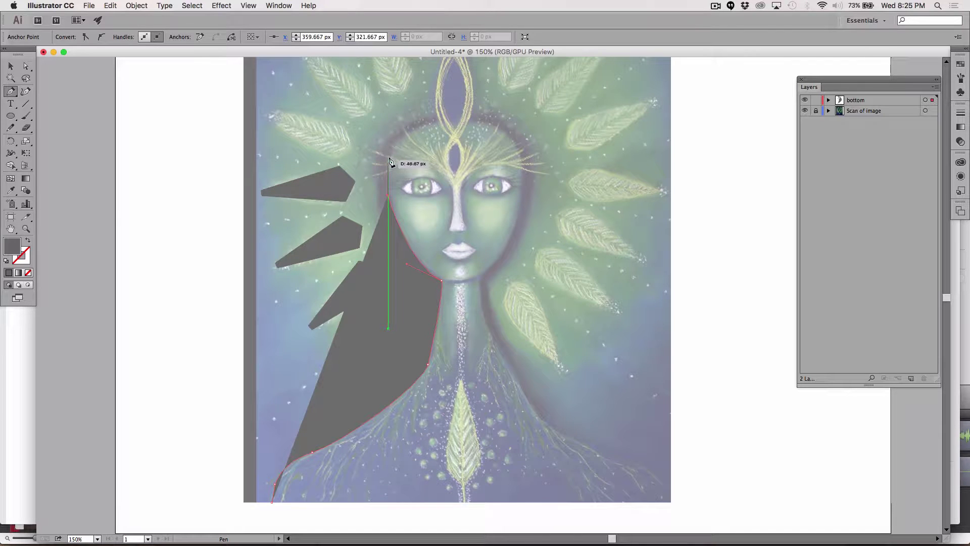
pyautogui.moveTo(394, 138); pyautogui.dragTo(407, 129)
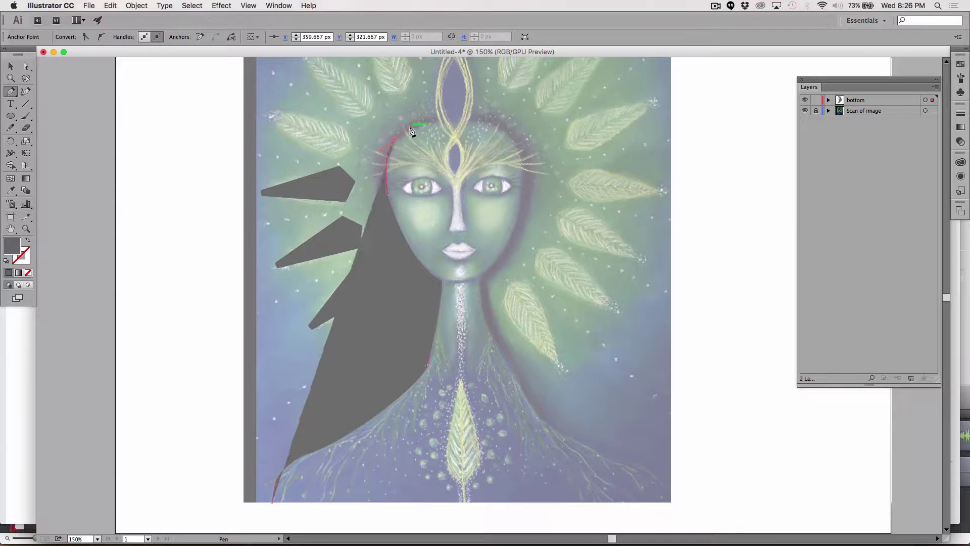
pyautogui.moveTo(459, 121); pyautogui.dragTo(460, 122)
pyautogui.click(458, 119)
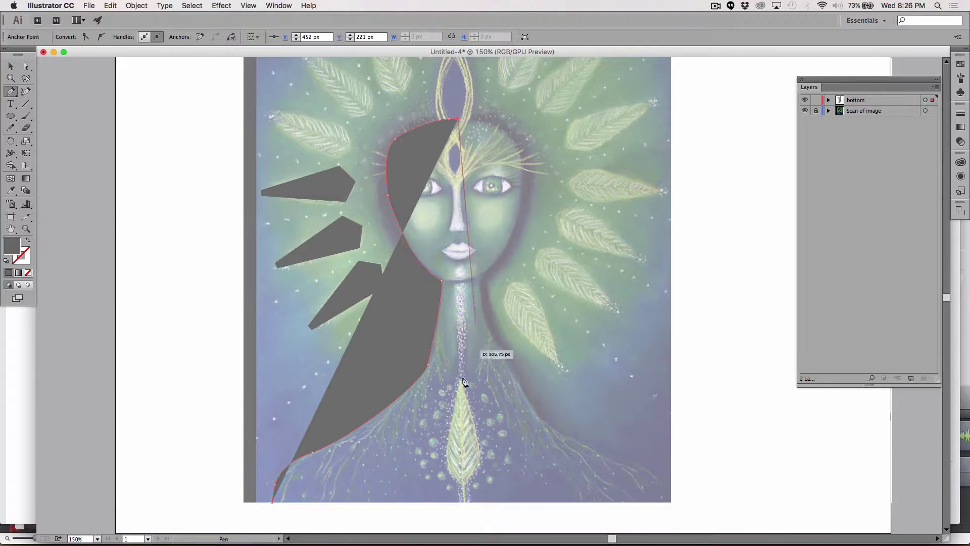
# Run the path straight down the figure's centre line to the painting's bottom edge and close it at the shoulder starting point.
pyautogui.rightClick(465, 506)
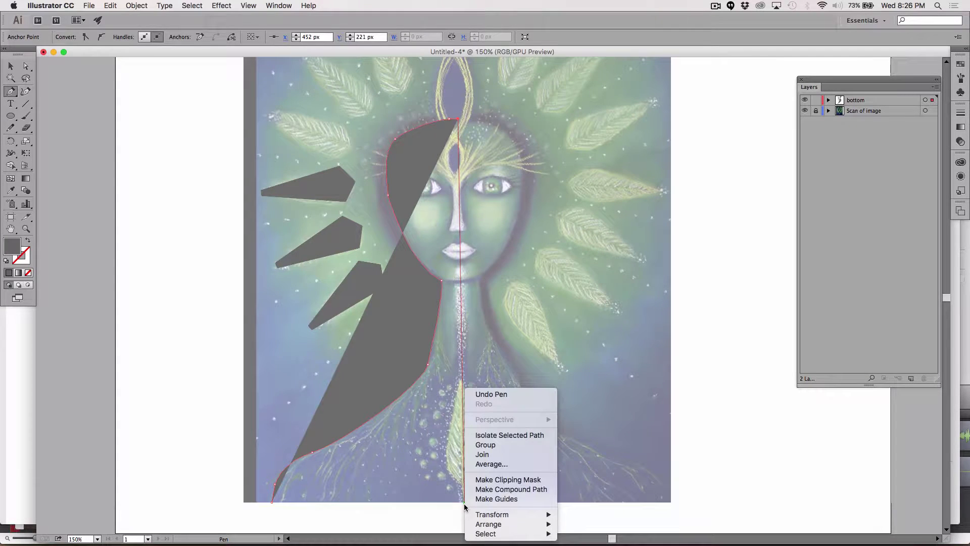
pyautogui.click(463, 506)
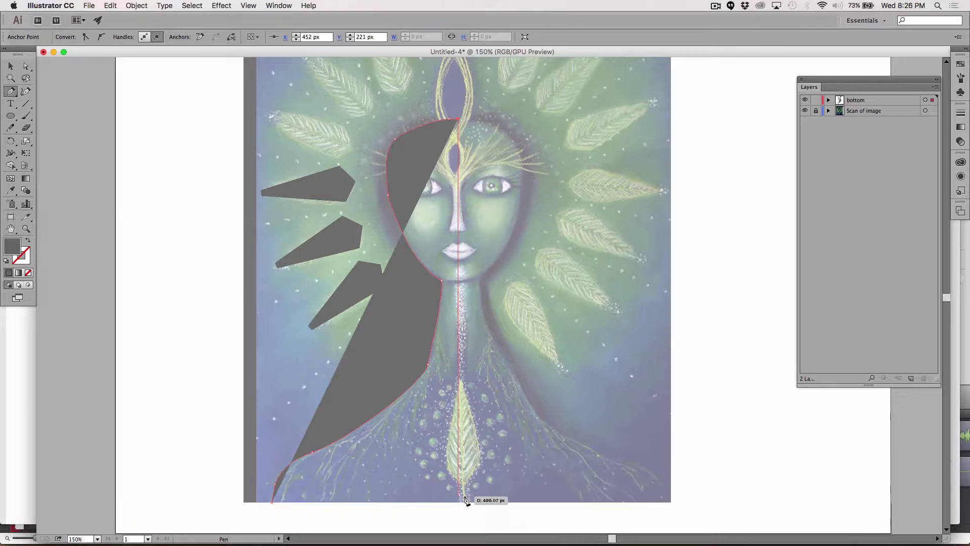
pyautogui.click(465, 501)
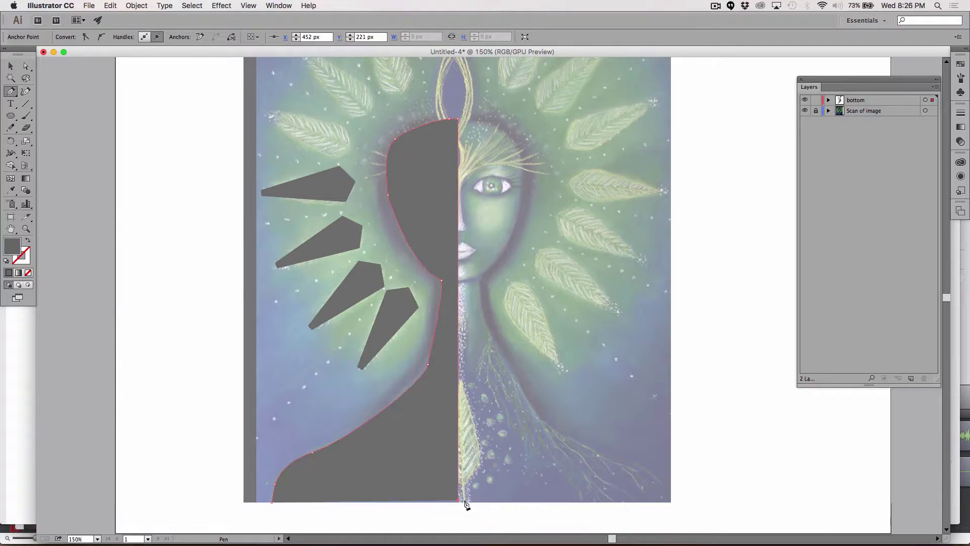
pyautogui.click(273, 502)
pyautogui.click(26, 67)
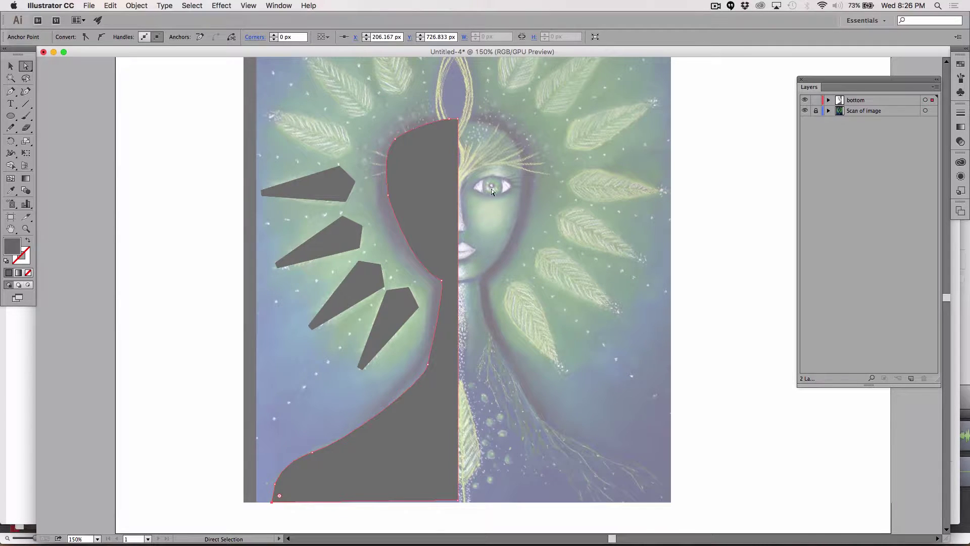
# Reshape the curve at the top of the silhouette's head with its anchor handle to follow the painted head outline.
pyautogui.click(450, 118)
pyautogui.moveTo(410, 127); pyautogui.dragTo(409, 106)
pyautogui.scroll(2, 464, 61)
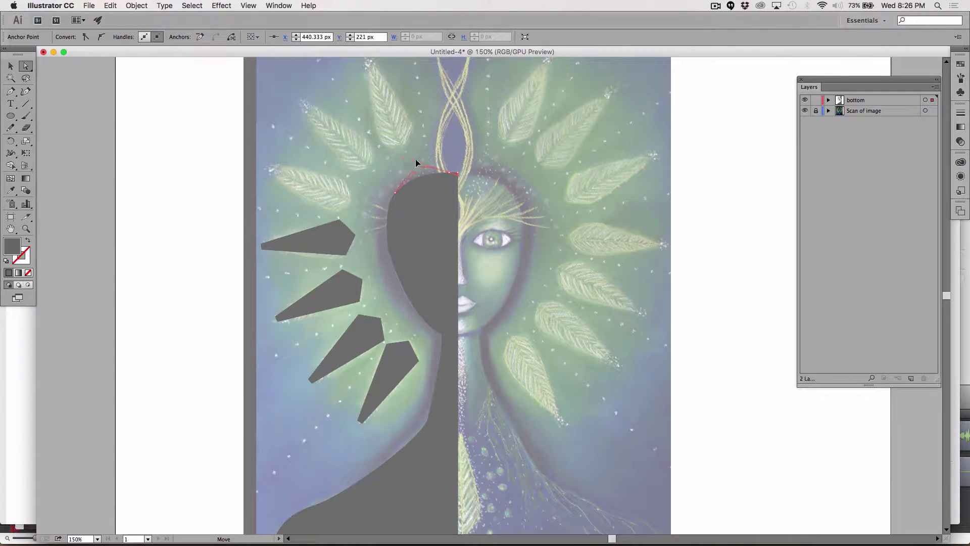
pyautogui.moveTo(415, 162); pyautogui.dragTo(434, 177)
# Smooth the silhouette's outline along the side of the face and from the neck to the shoulder with the Smooth tool, then deselect it.
pyautogui.click(389, 248)
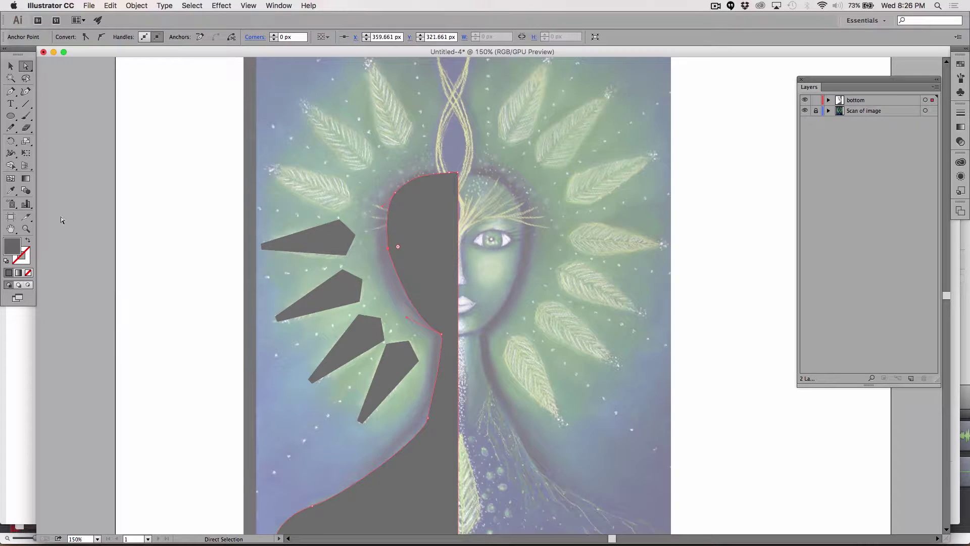
pyautogui.click(10, 127)
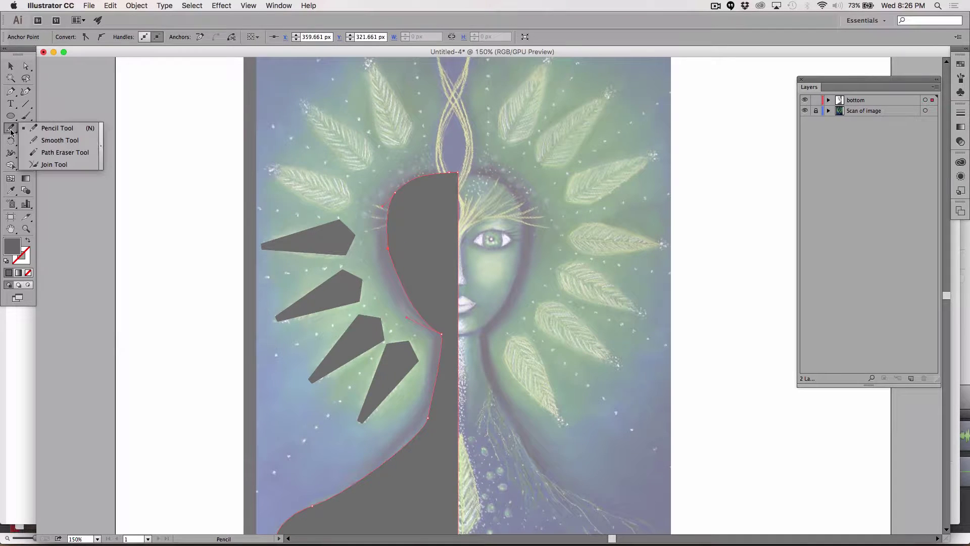
pyautogui.click(57, 141)
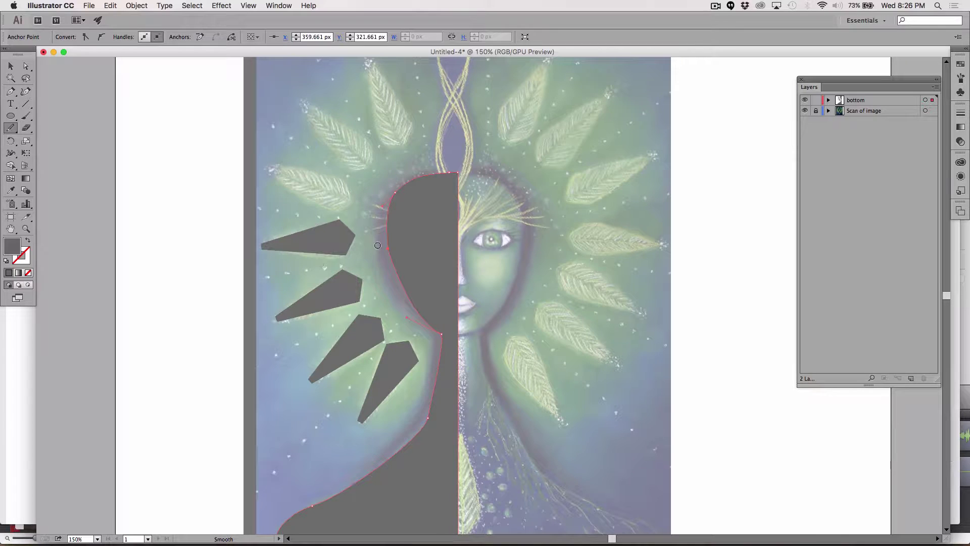
pyautogui.moveTo(384, 220); pyautogui.dragTo(412, 308)
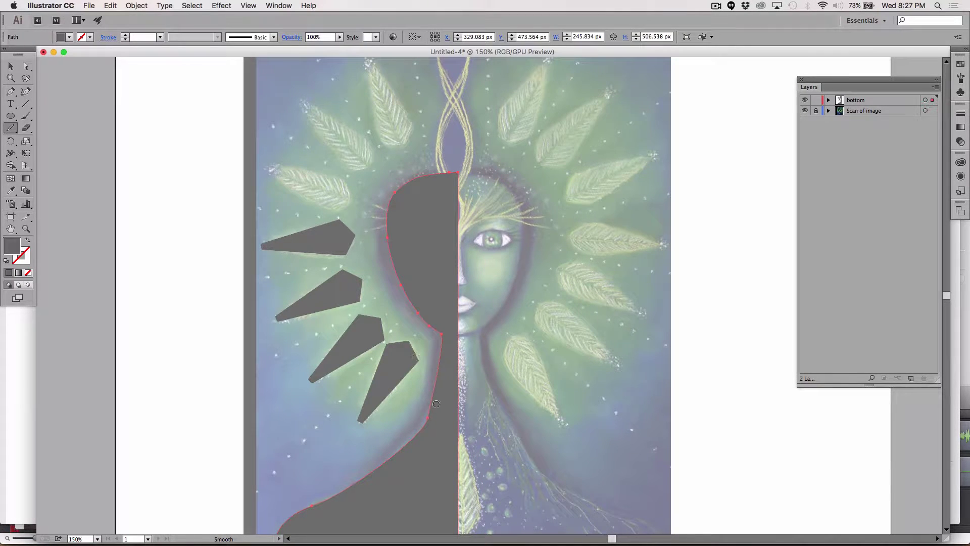
pyautogui.moveTo(435, 403)
pyautogui.mouseDown()
pyautogui.moveTo(410, 443)
pyautogui.moveTo(350, 498)
pyautogui.mouseUp()
pyautogui.scroll(-1, 349, 498)
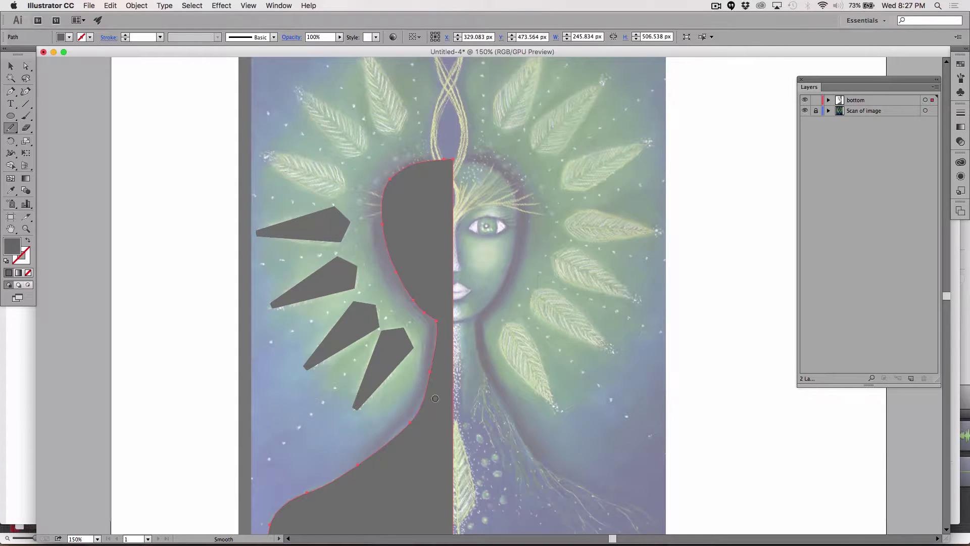
pyautogui.scroll(-4, 435, 398)
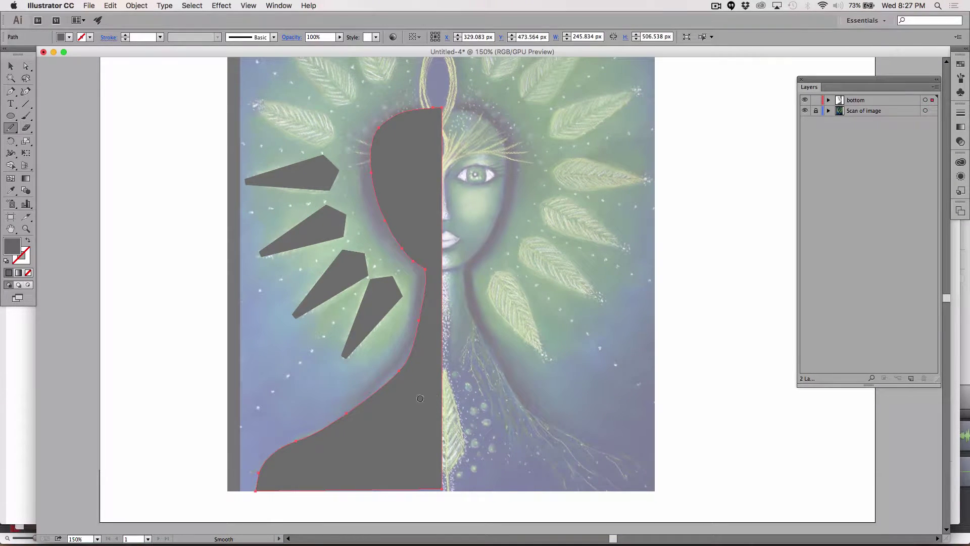
pyautogui.click(10, 68)
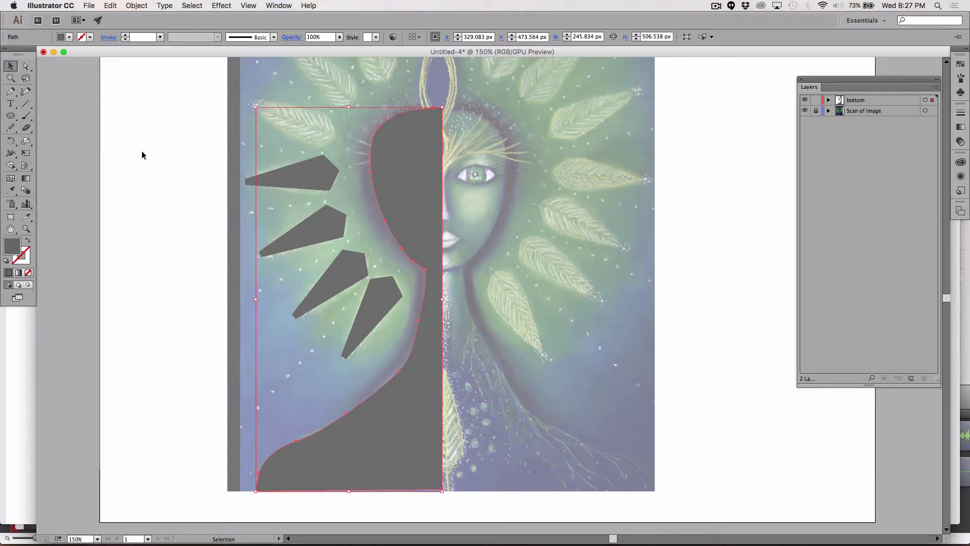
pyautogui.click(141, 151)
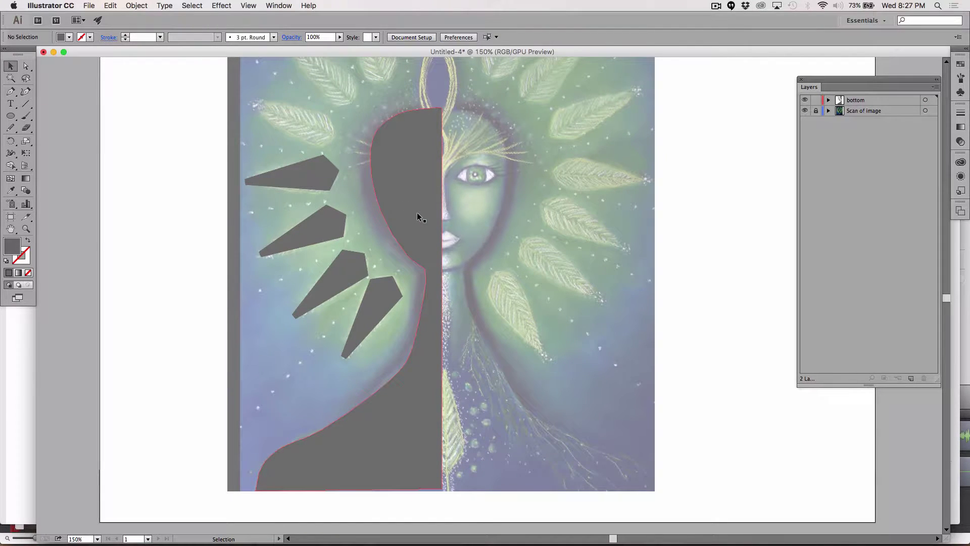
# Try reflecting a copy of the half silhouette across a vertical axis just beside its straight centre edge.
pyautogui.click(420, 215)
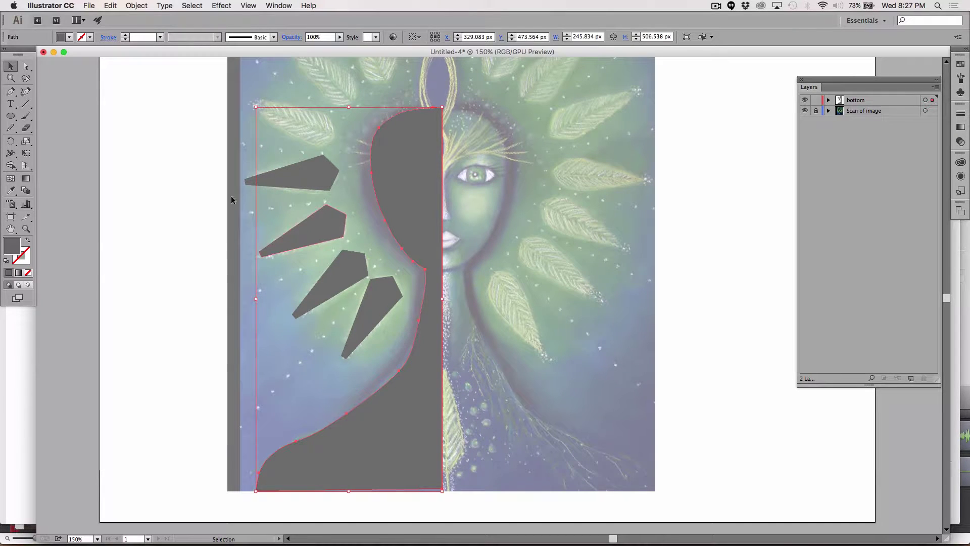
pyautogui.click(10, 143)
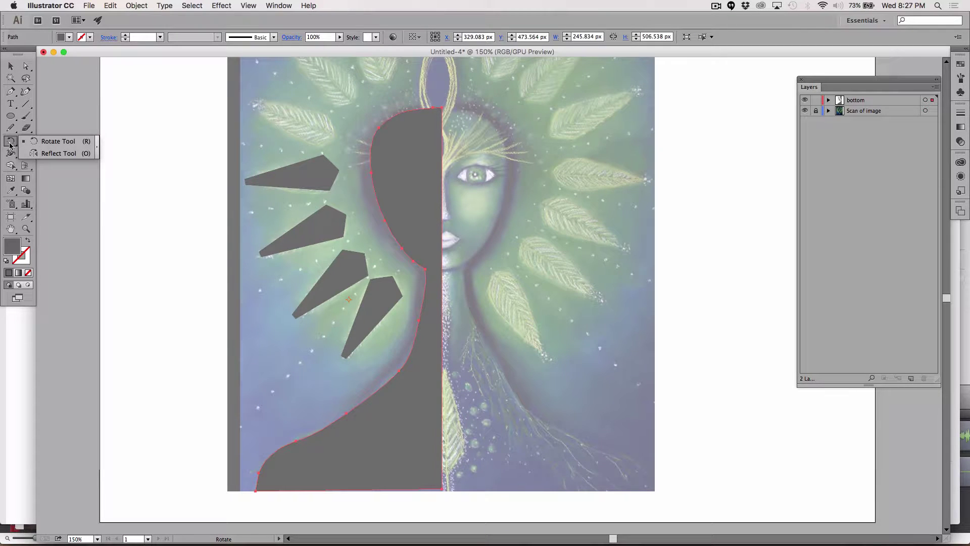
pyautogui.click(59, 153)
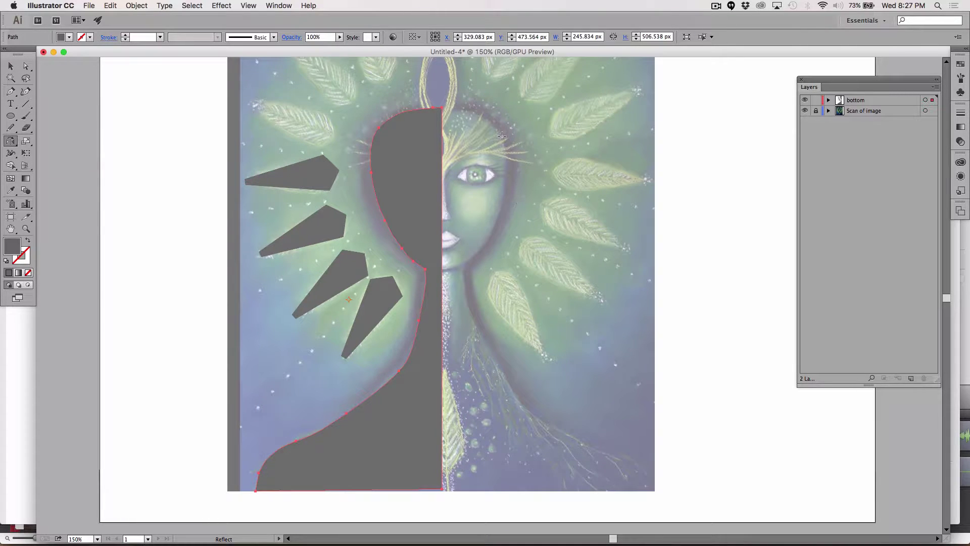
pyautogui.click(438, 100)
pyautogui.moveTo(437, 500); pyautogui.dragTo(437, 496)
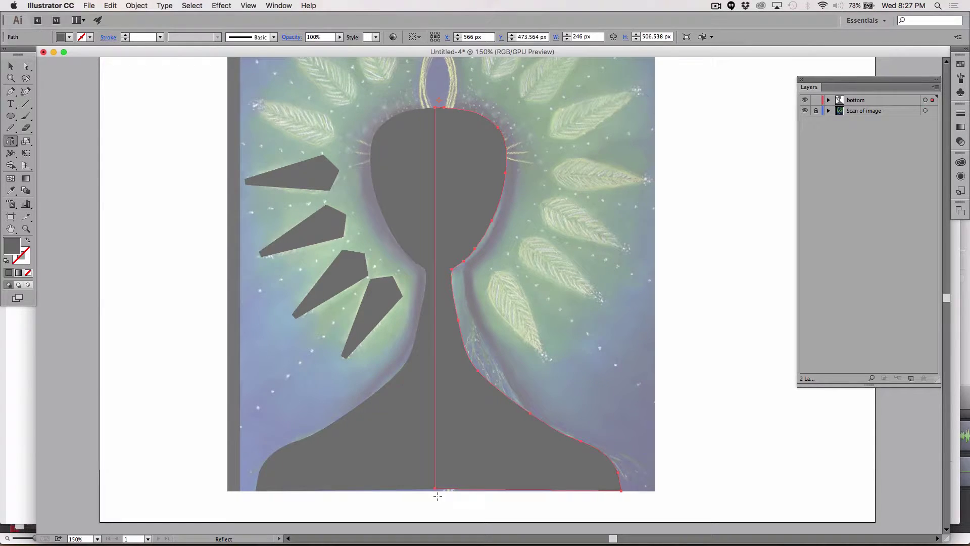
pyautogui.press('super+z')
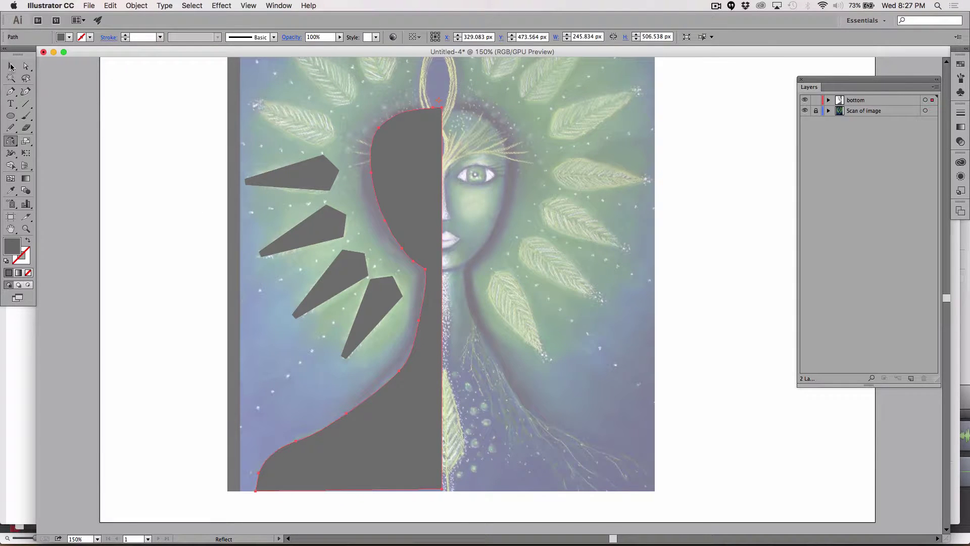
pyautogui.click(11, 66)
pyautogui.click(530, 220)
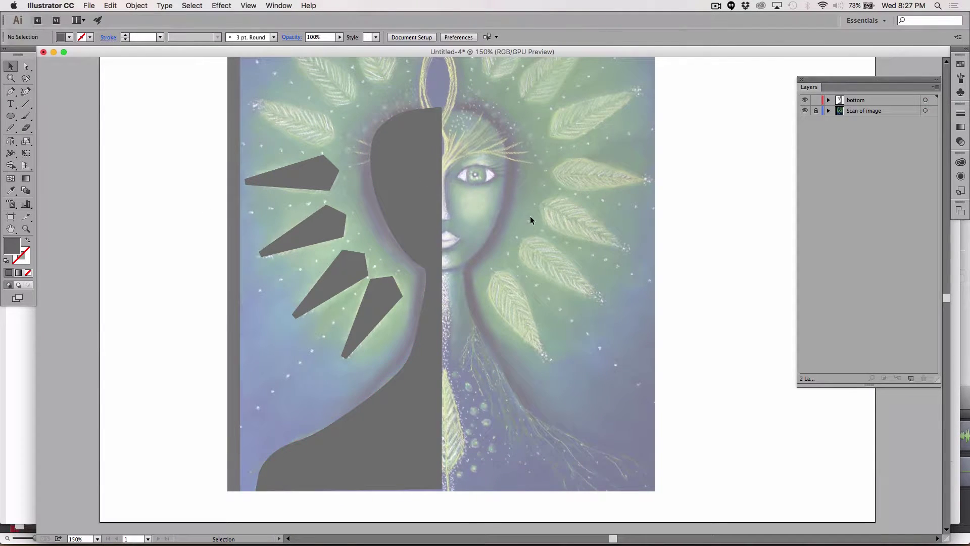
# Reflect a copy of the half silhouette across a vertical axis near its centre edge, slightly overlapping the original, and deselect it.
pyautogui.click(424, 189)
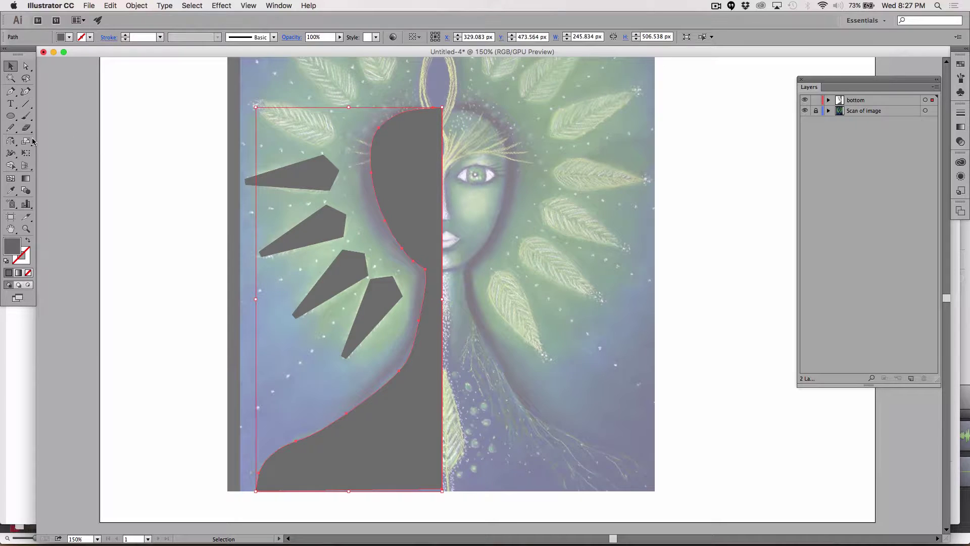
pyautogui.click(10, 141)
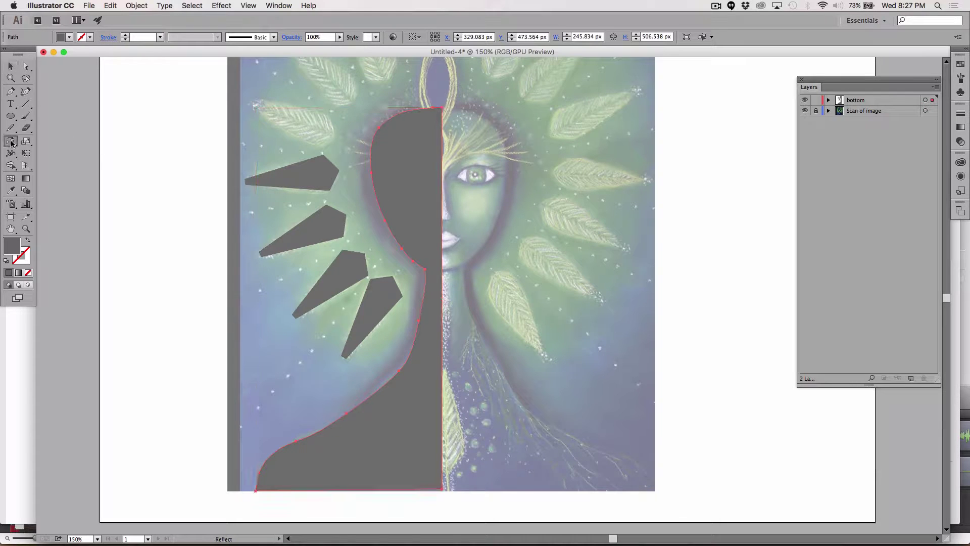
pyautogui.click(440, 97)
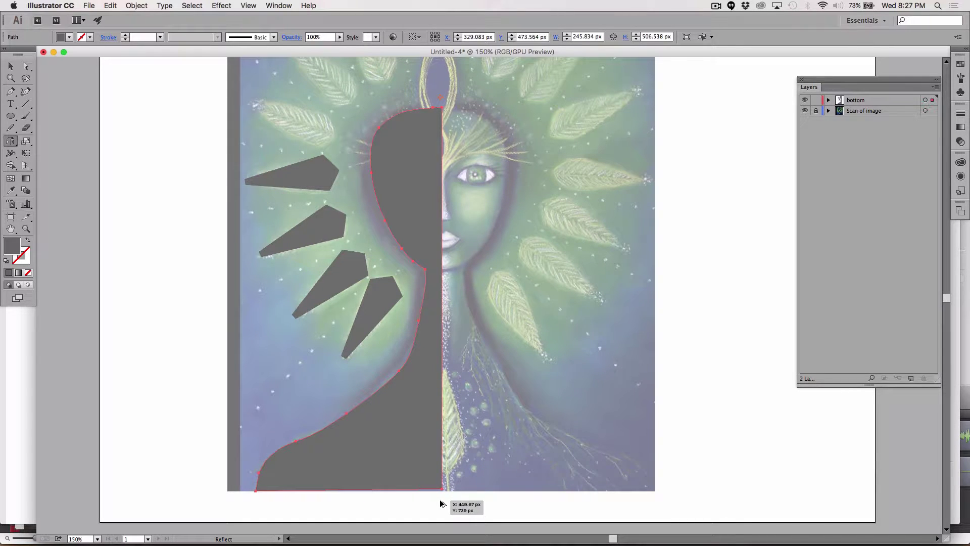
pyautogui.moveTo(440, 504); pyautogui.dragTo(440, 503)
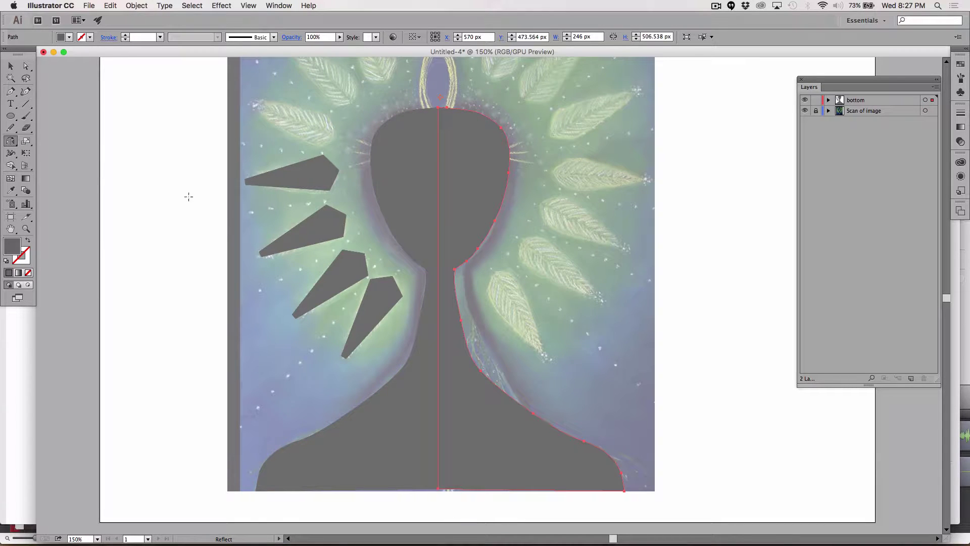
pyautogui.click(12, 69)
pyautogui.click(220, 248)
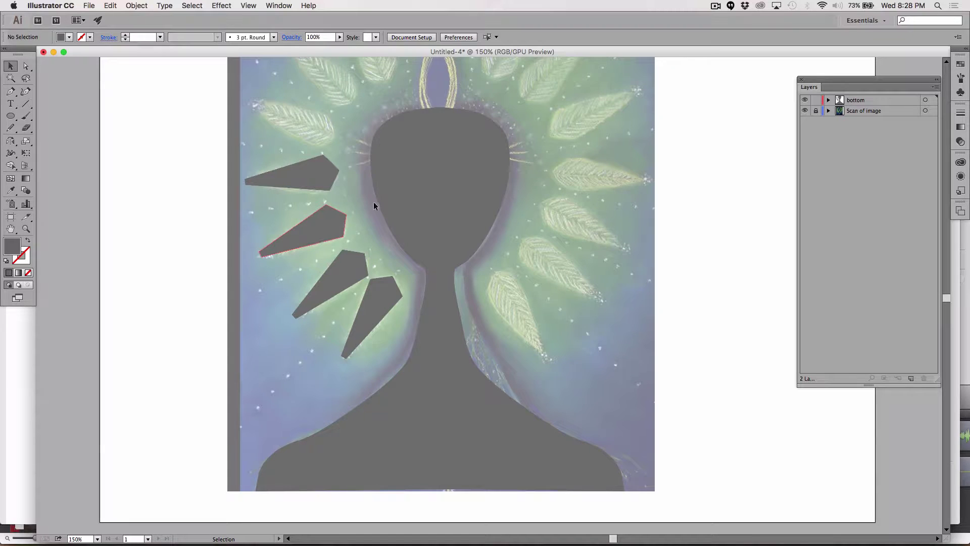
# Select both silhouette halves and combine them into one shape with the Pathfinder Merge operation.
pyautogui.click(411, 172)
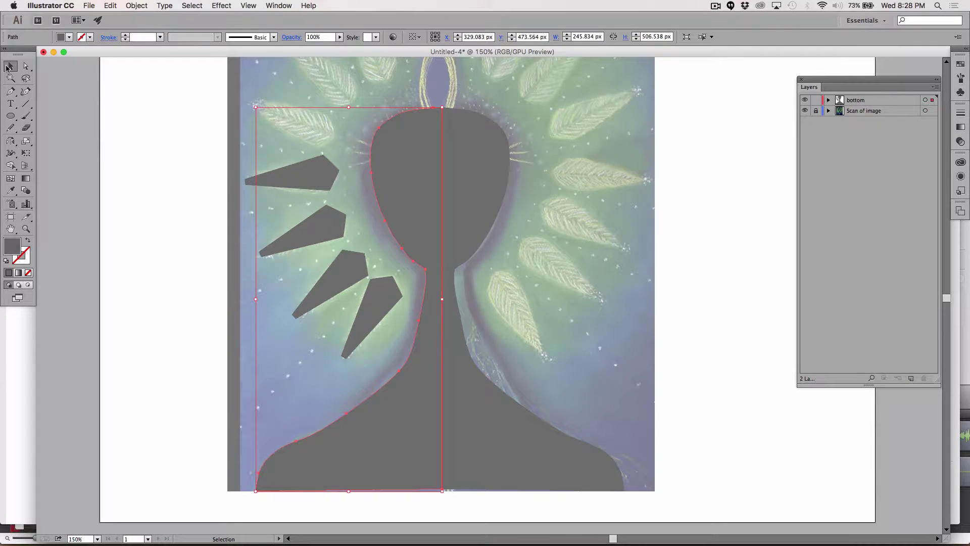
pyautogui.keyDown('shift'); pyautogui.click(488, 172); pyautogui.keyUp('shift')
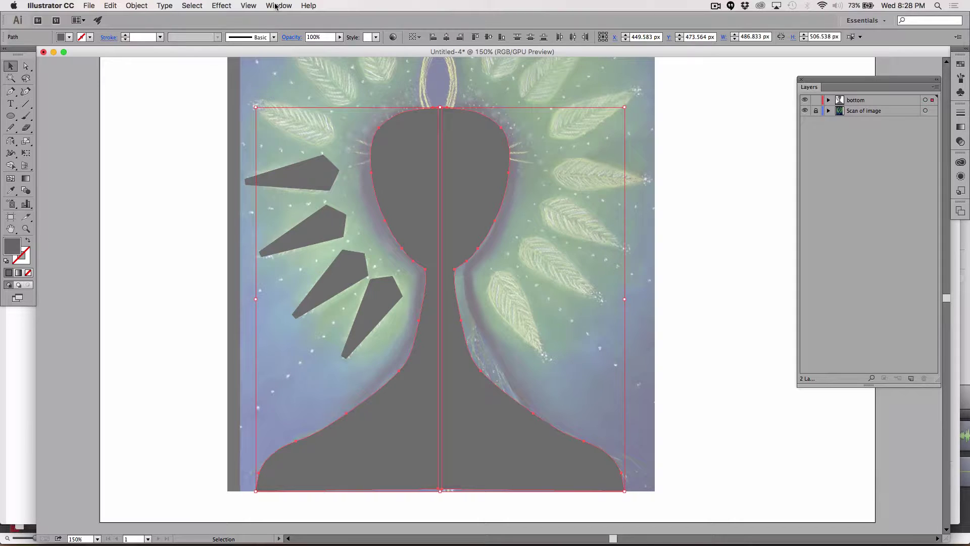
pyautogui.click(143, 5)
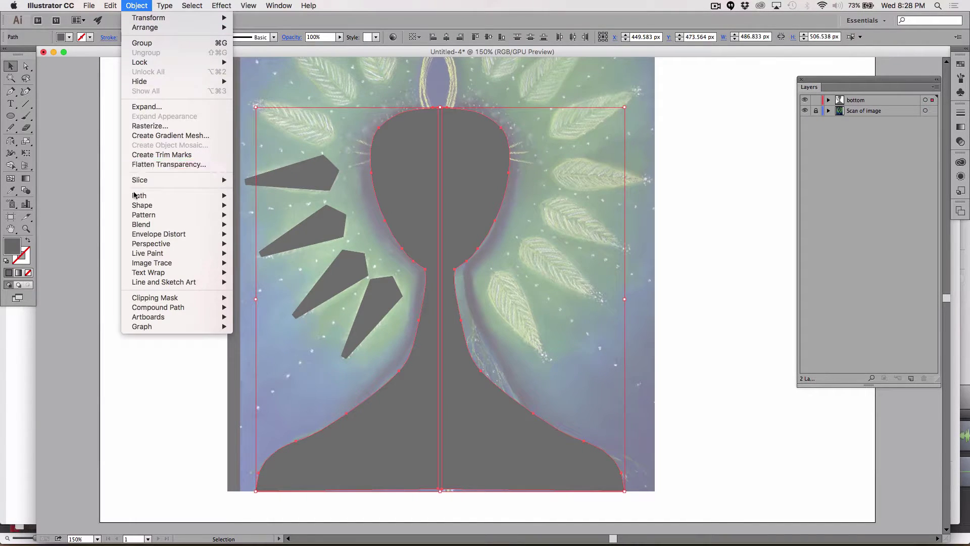
pyautogui.moveTo(135, 197)
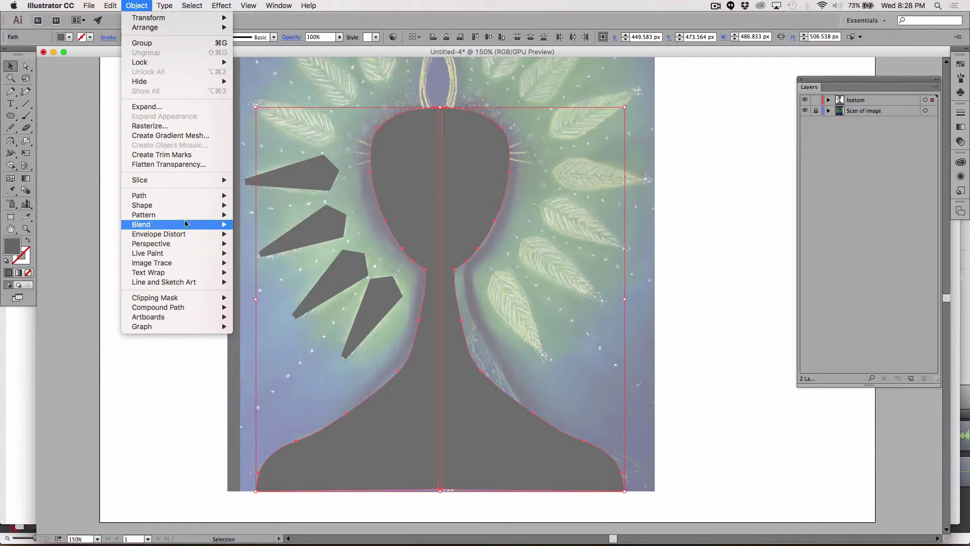
pyautogui.moveTo(180, 208)
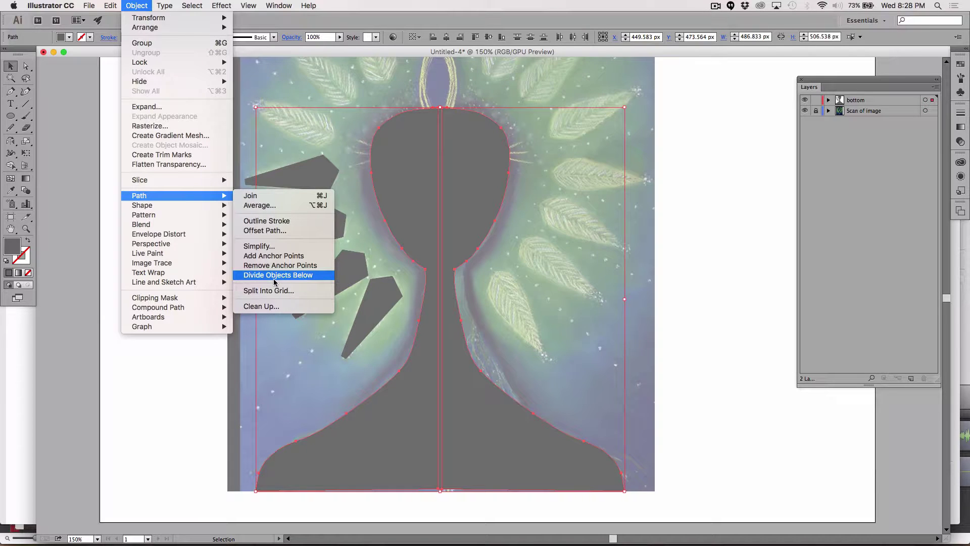
pyautogui.click(360, 49)
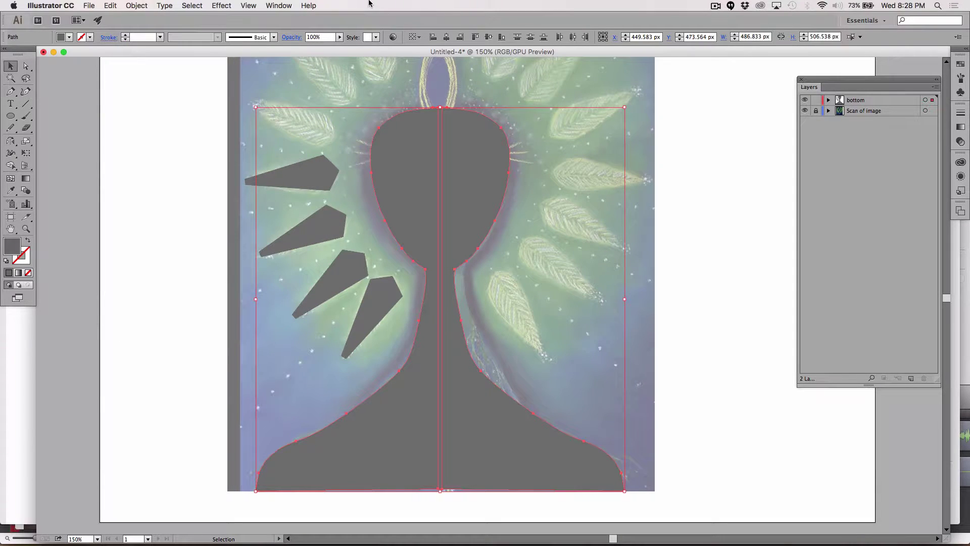
pyautogui.click(279, 6)
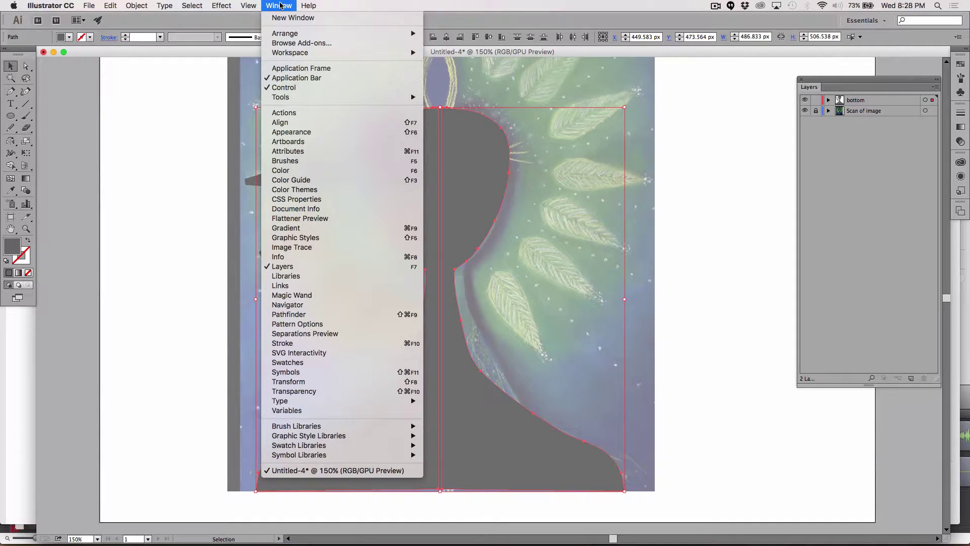
pyautogui.click(293, 315)
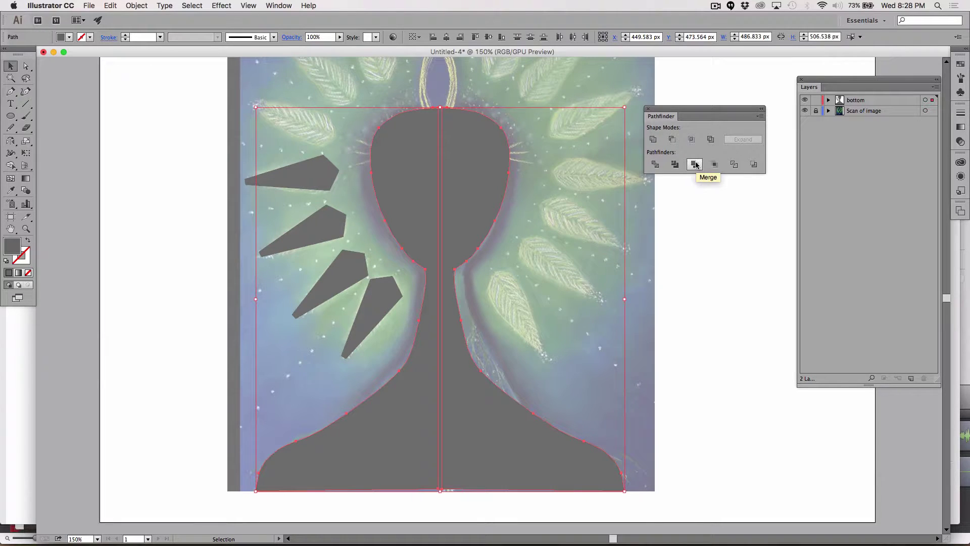
pyautogui.click(696, 165)
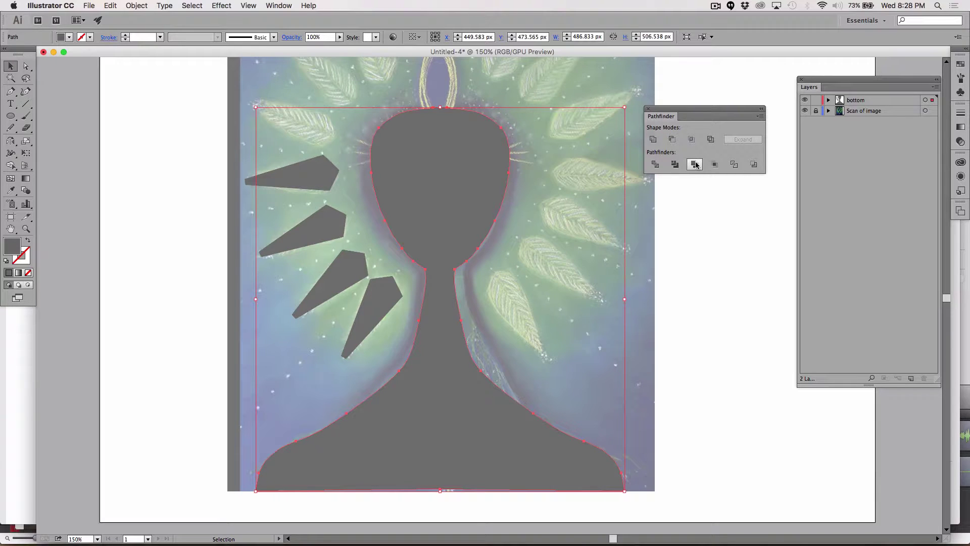
pyautogui.press('super+z')
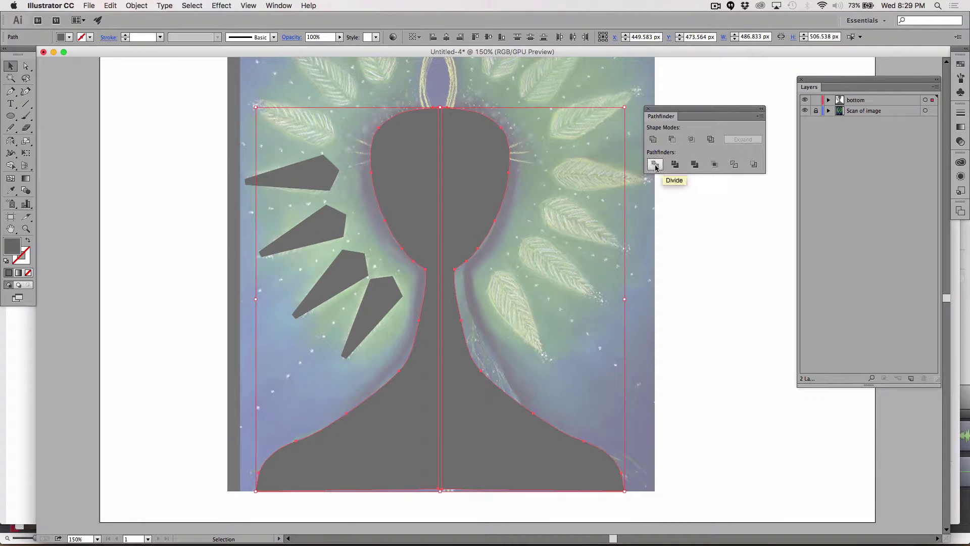
pyautogui.click(699, 167)
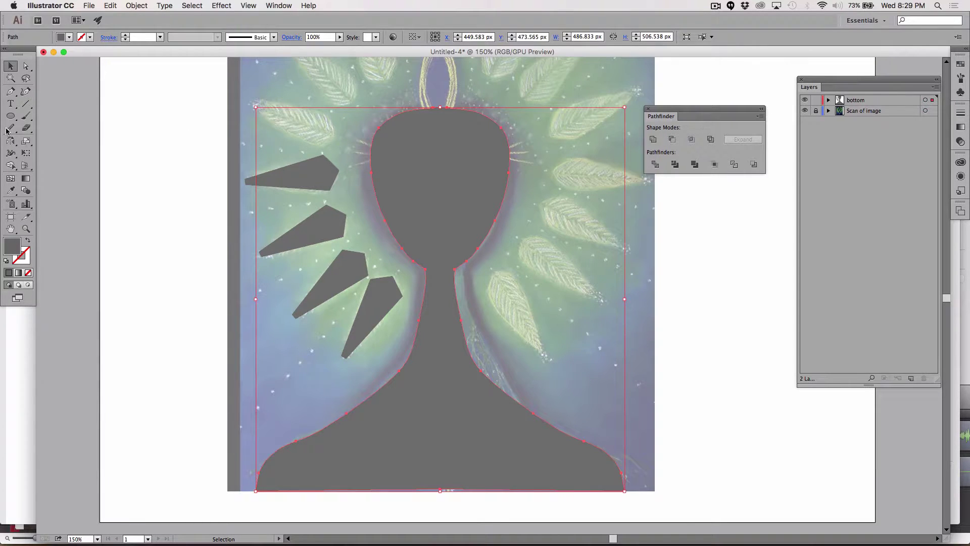
pyautogui.click(10, 166)
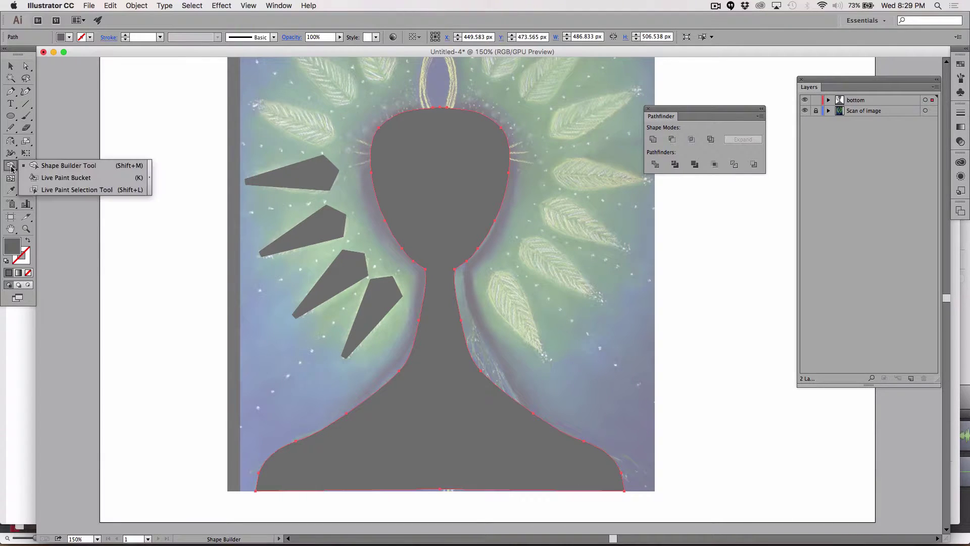
pyautogui.click(70, 166)
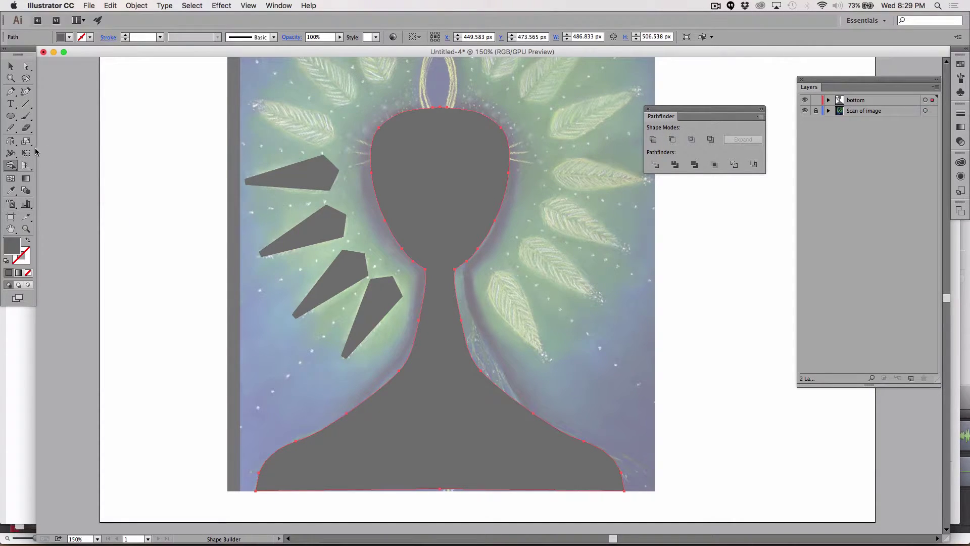
pyautogui.click(24, 116)
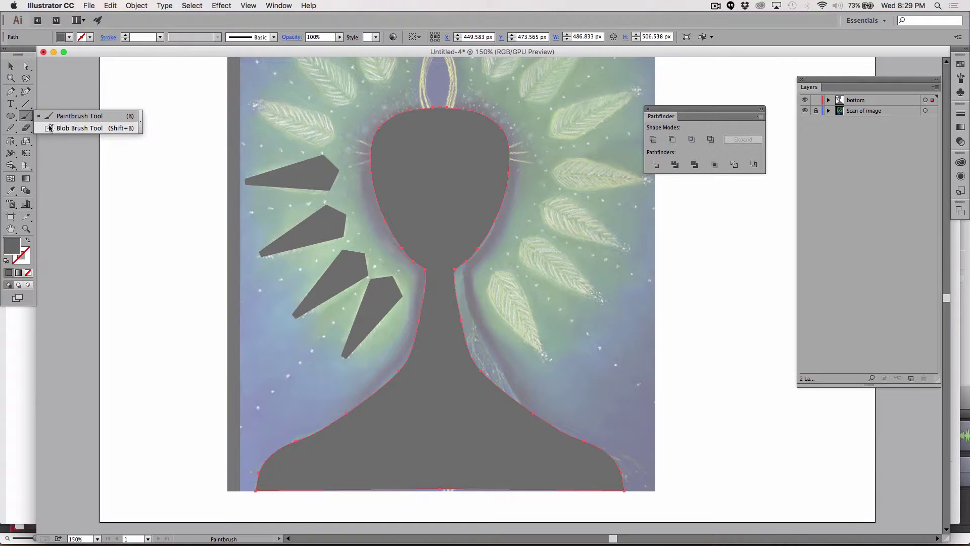
pyautogui.click(11, 166)
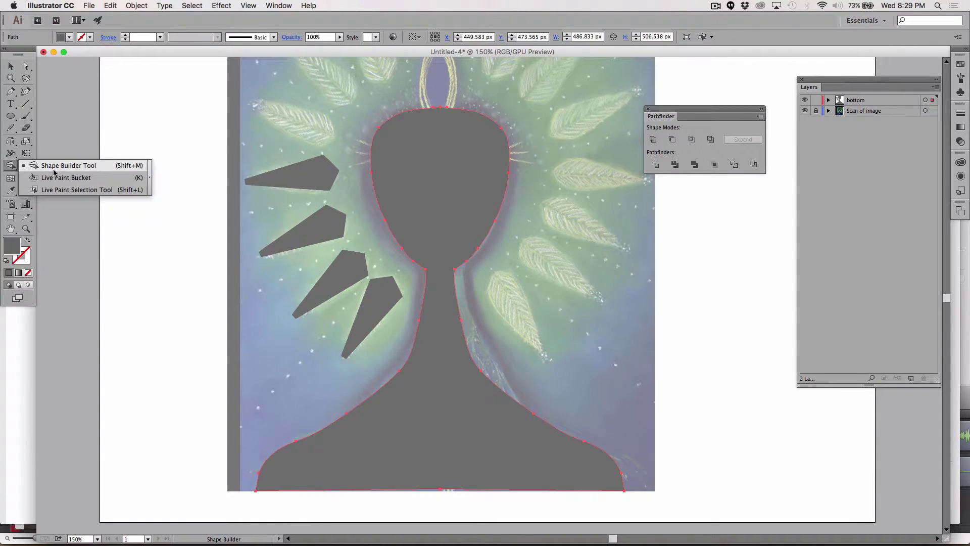
pyautogui.click(53, 168)
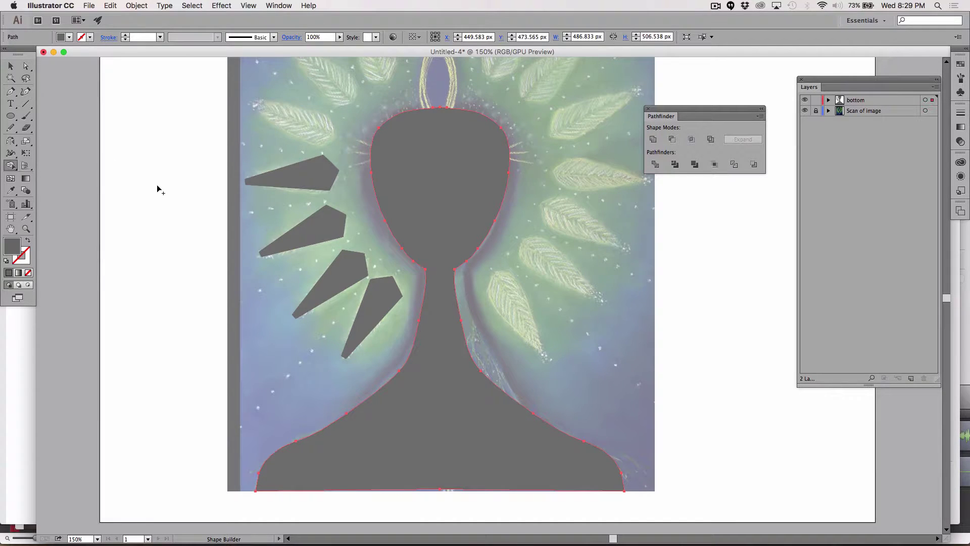
pyautogui.click(10, 66)
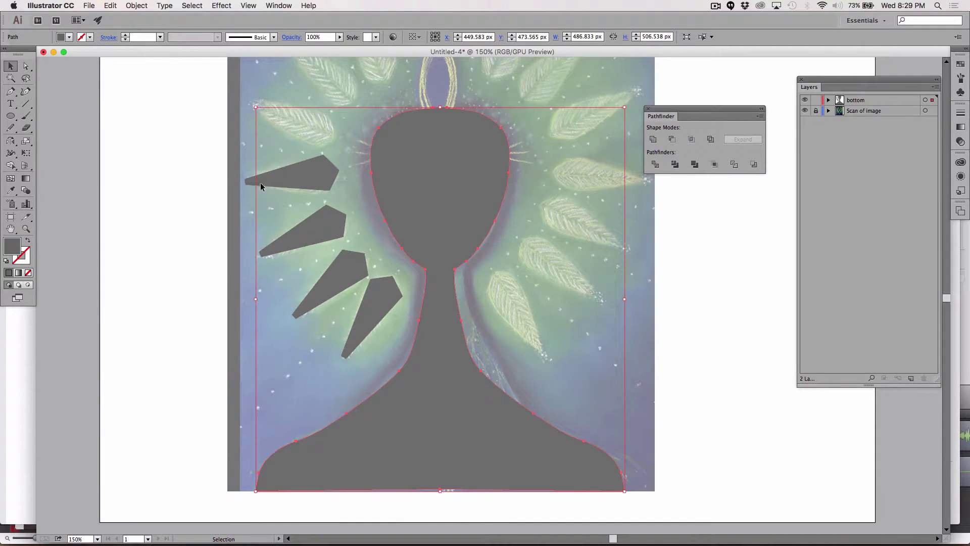
pyautogui.click(303, 170)
pyautogui.keyDown('shift'); pyautogui.click(314, 235); pyautogui.keyUp('shift')
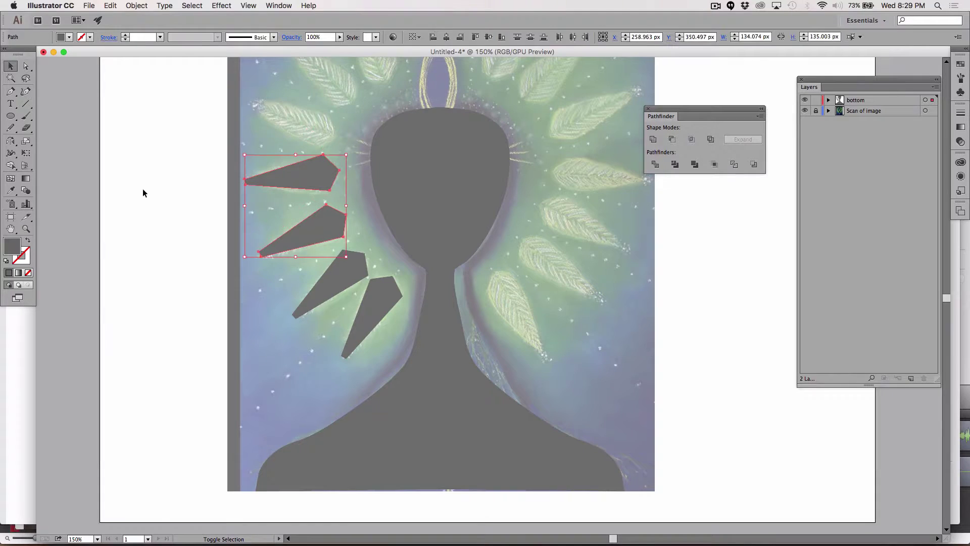
pyautogui.click(12, 155)
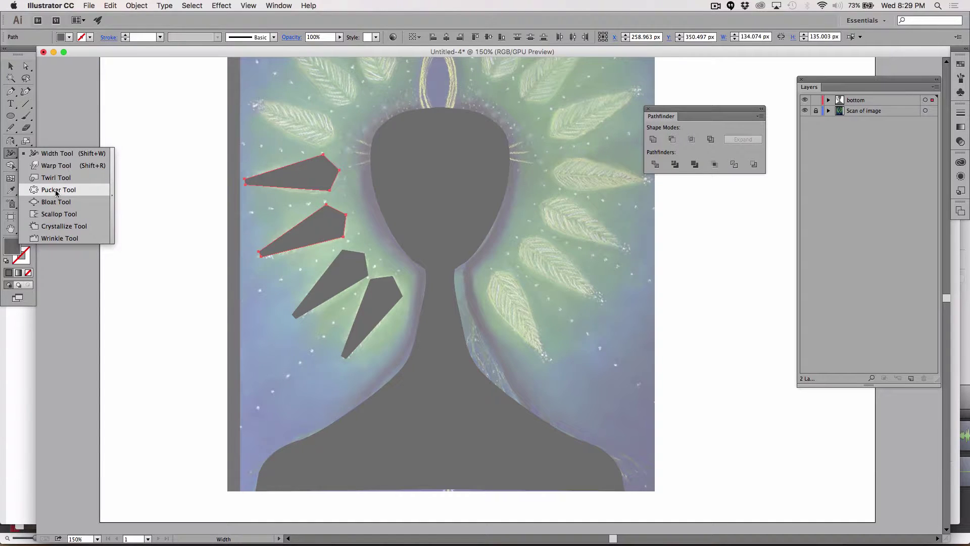
pyautogui.click(9, 167)
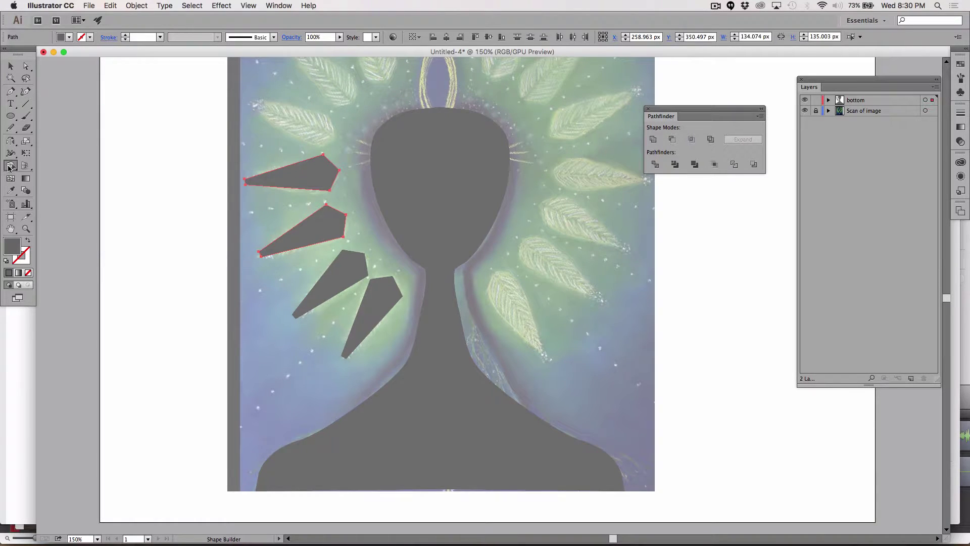
pyautogui.click(9, 168)
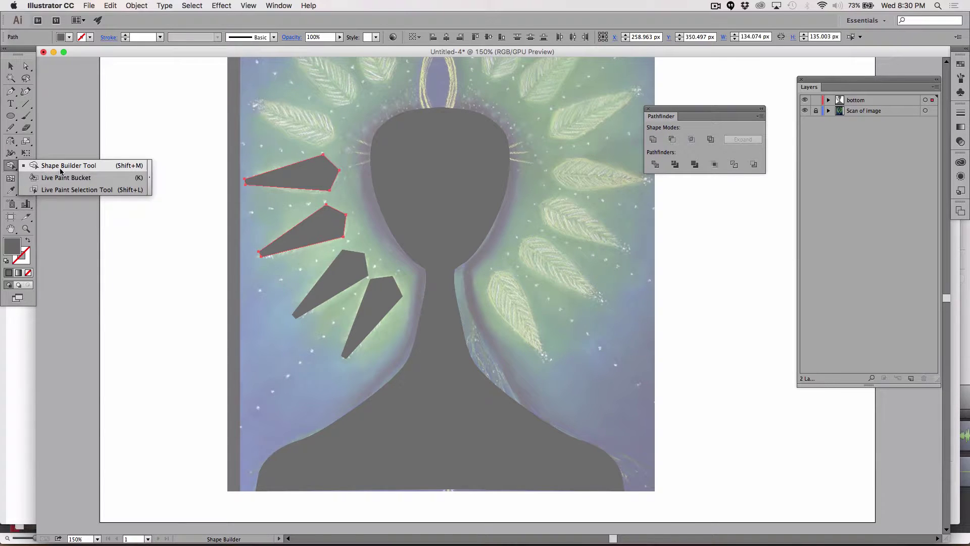
pyautogui.click(10, 66)
pyautogui.hscroll(5, 156, 192)
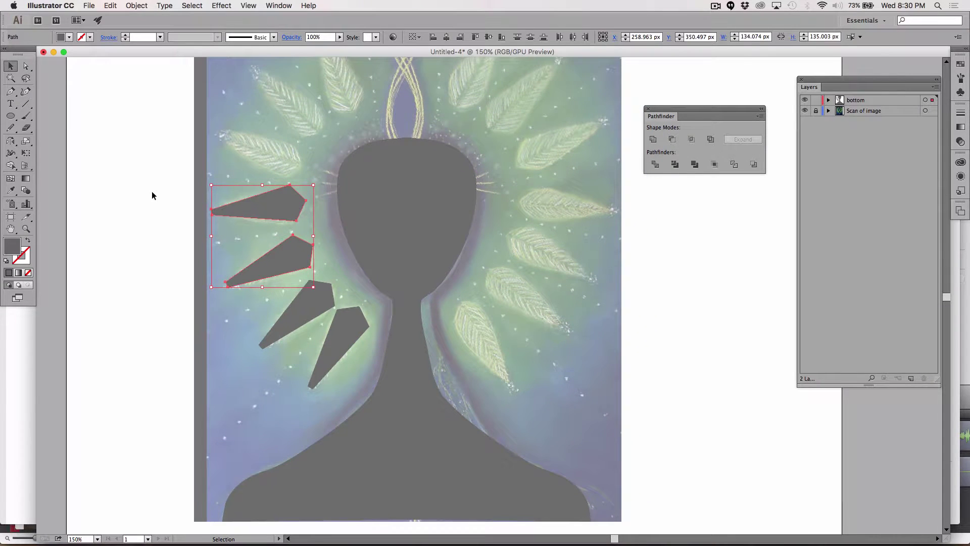
pyautogui.scroll(2, 423, 197)
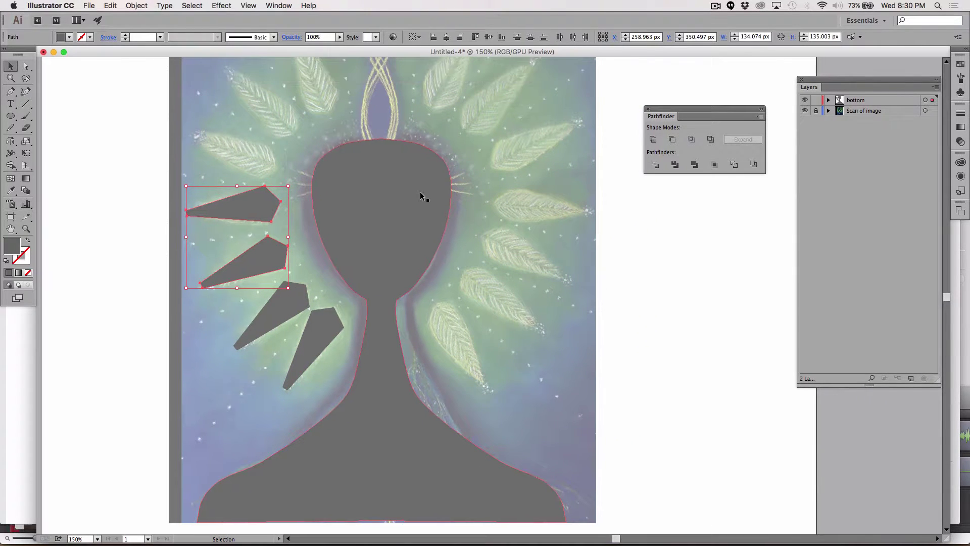
pyautogui.scroll(-3, 537, 250)
pyautogui.scroll(4, 538, 250)
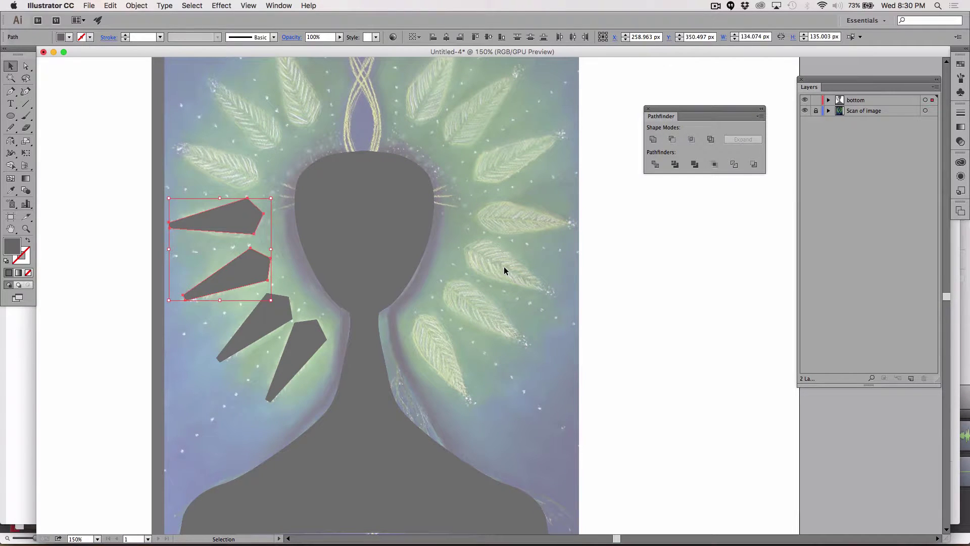
# Select the merged silhouette and nudge it about 6 px to the right to align it with the painted figure.
pyautogui.click(367, 249)
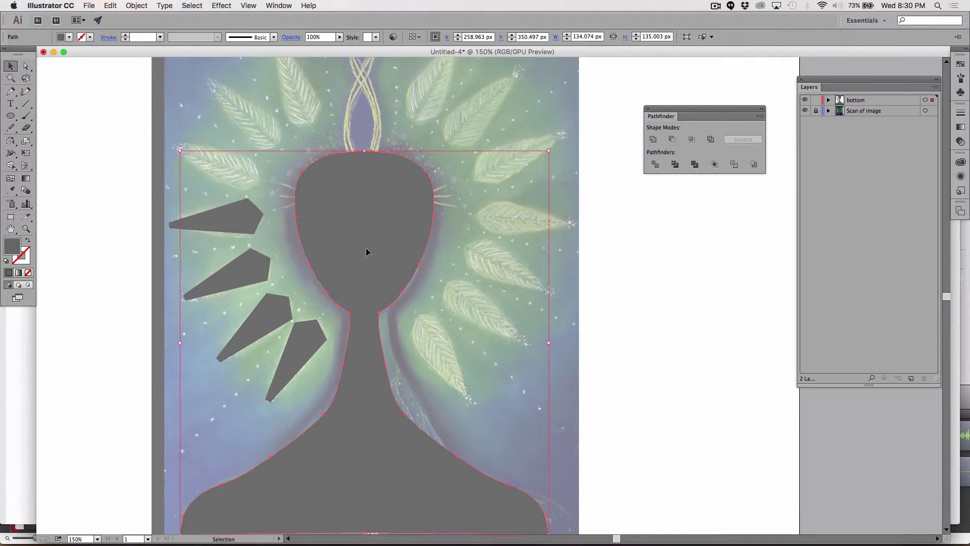
pyautogui.press('Right')
pyautogui.press('Right')
pyautogui.press('Right')
pyautogui.press('Right')
pyautogui.press('Right')
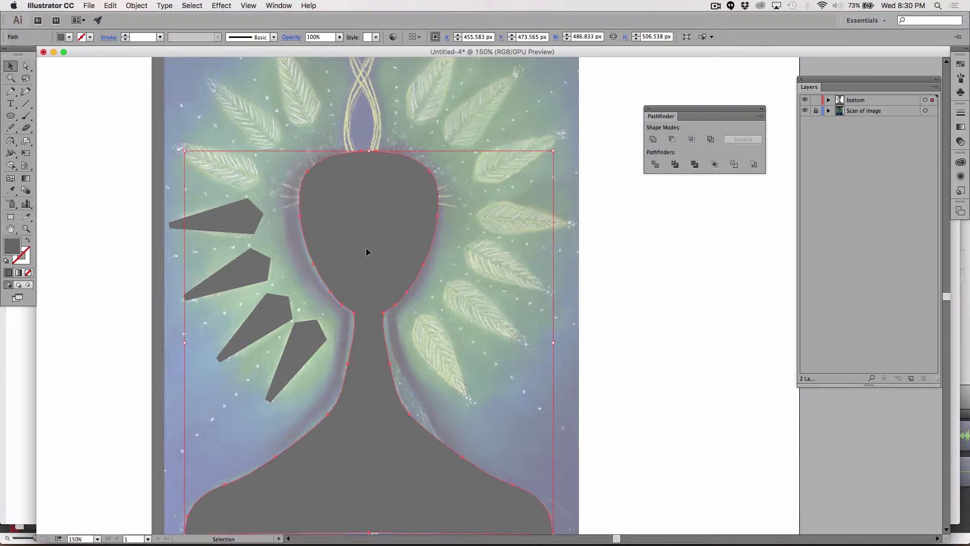
# Toggle the bottom layer's visibility repeatedly to compare the silhouette's position with the scanned figure, leaving the layer visible.
pyautogui.scroll(-2, 367, 251)
pyautogui.hscroll(1, 367, 251)
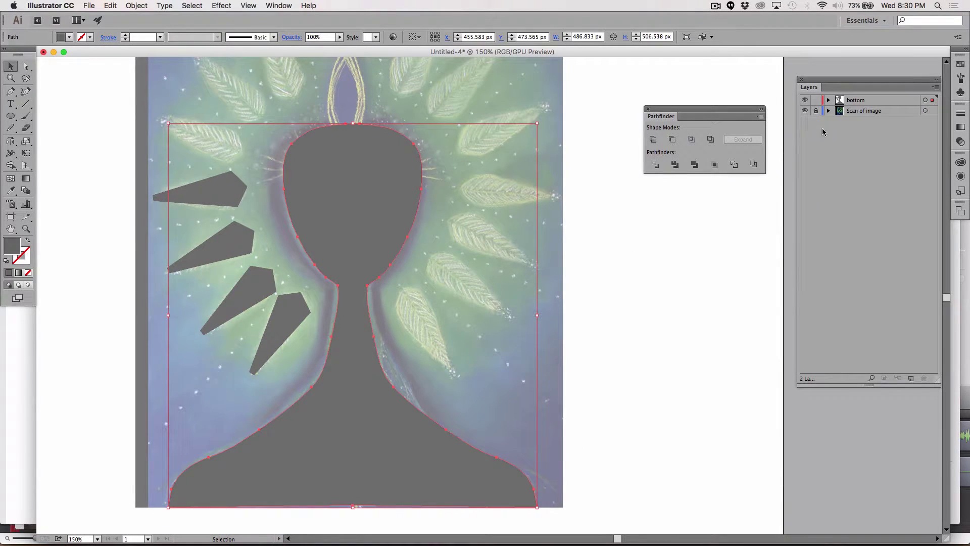
pyautogui.click(805, 100)
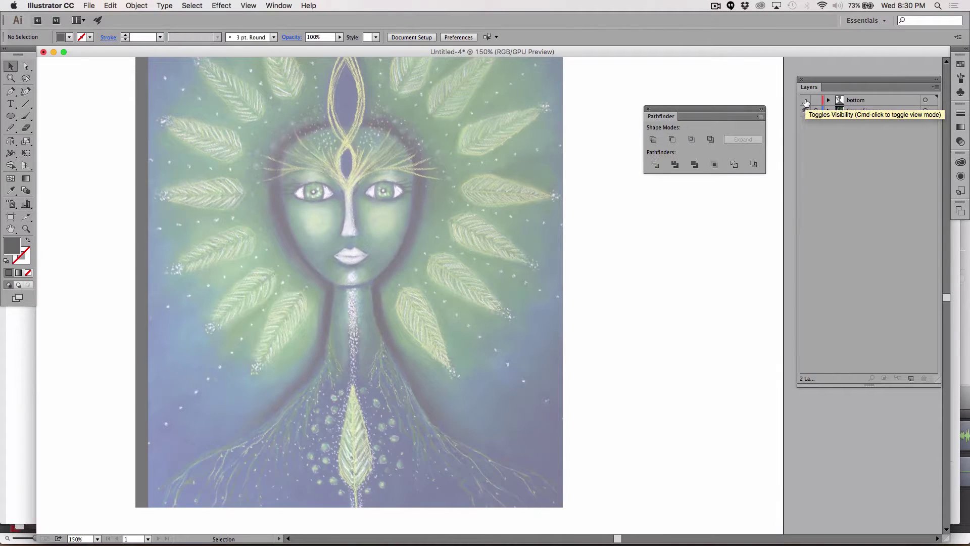
pyautogui.click(805, 101)
pyautogui.click(805, 101)
pyautogui.click(805, 100)
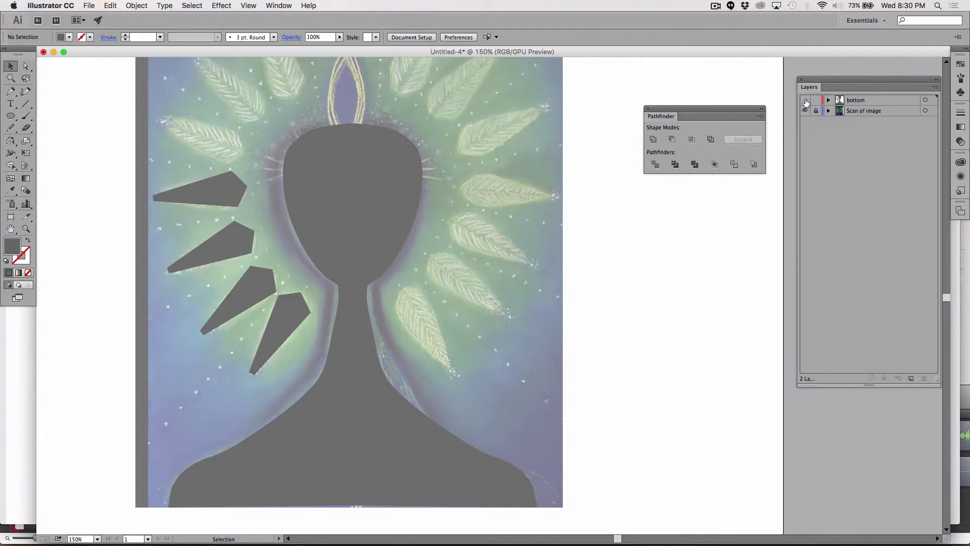
pyautogui.click(805, 101)
pyautogui.click(805, 100)
pyautogui.click(806, 100)
pyautogui.click(805, 100)
pyautogui.click(805, 100)
pyautogui.click(805, 101)
# Select the four grey leaf shapes together with the silhouette and copy them.
pyautogui.click(197, 188)
pyautogui.keyDown('shift'); pyautogui.click(223, 232); pyautogui.keyUp('shift')
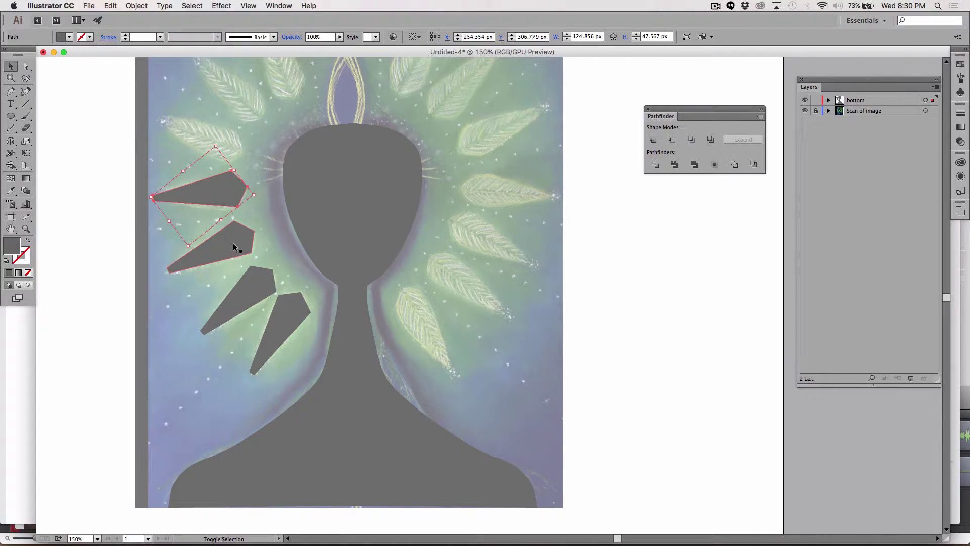
pyautogui.keyDown('shift'); pyautogui.click(245, 285); pyautogui.keyUp('shift')
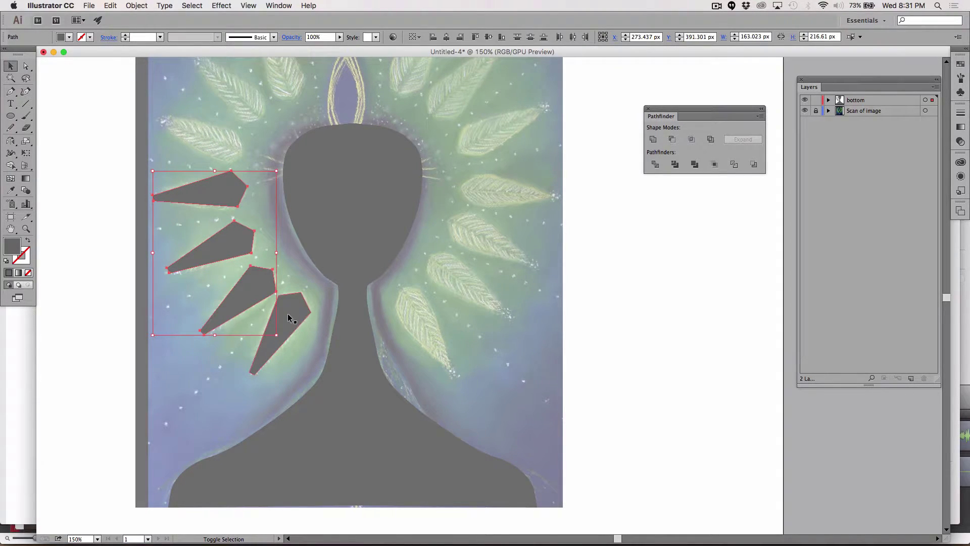
pyautogui.keyDown('shift'); pyautogui.click(288, 312); pyautogui.keyUp('shift')
pyautogui.keyDown('shift'); pyautogui.click(349, 238); pyautogui.keyUp('shift')
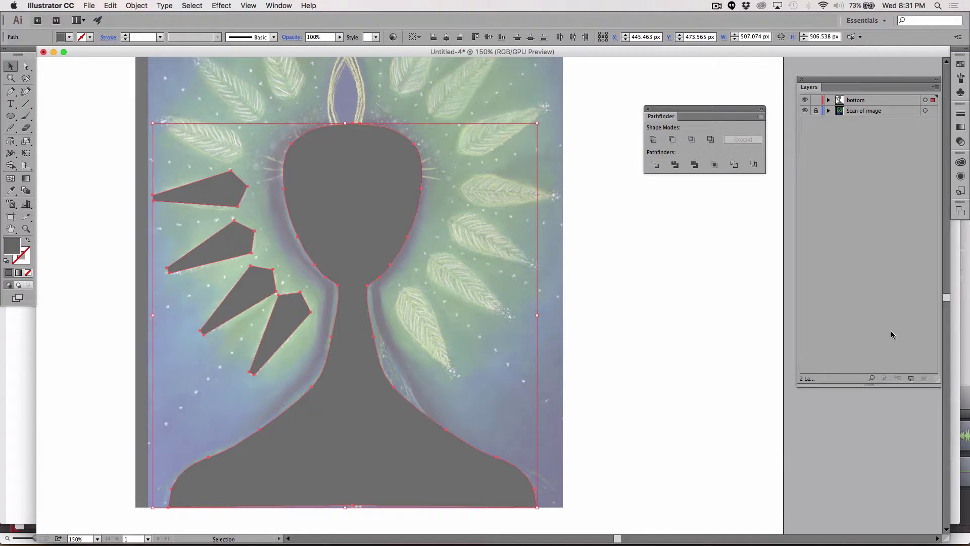
# Create a new layer above the bottom layer and name it "middle".
pyautogui.click(912, 379)
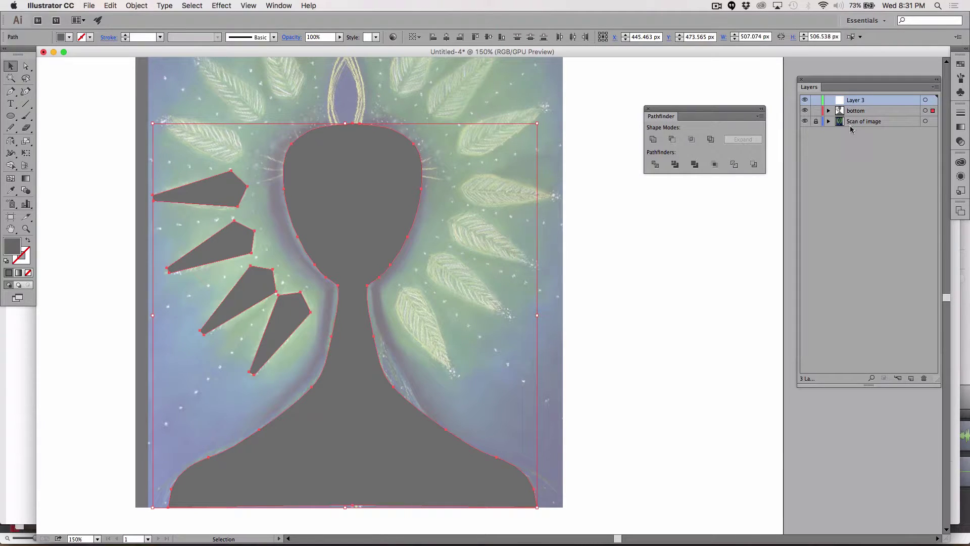
pyautogui.doubleClick(857, 99)
pyautogui.write('m')
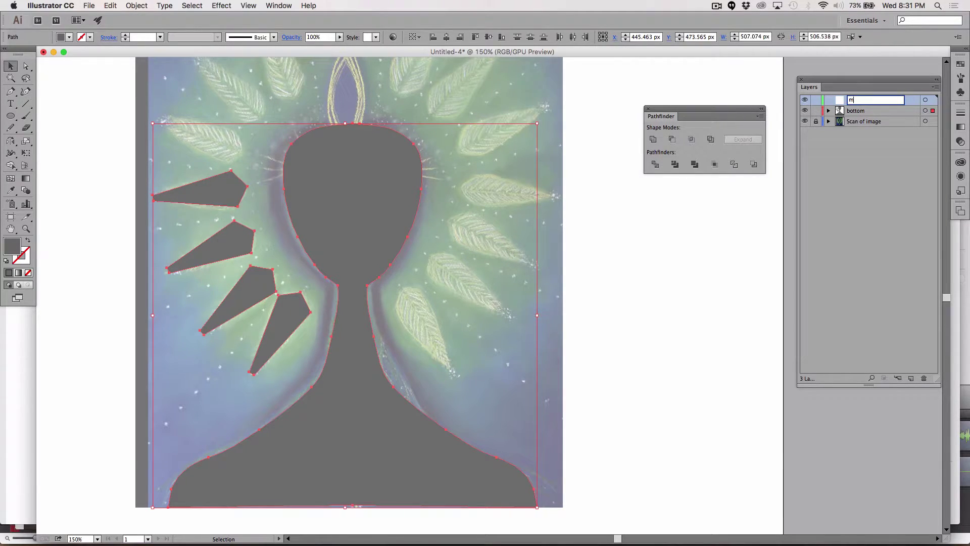
pyautogui.write('iddle')
pyautogui.click(891, 209)
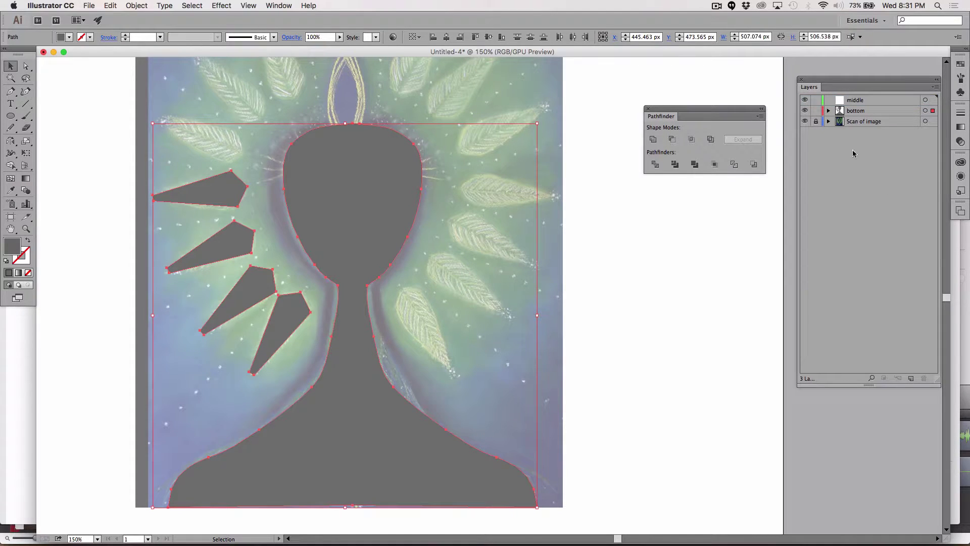
# Lock the bottom layer and paste the copied leaves and silhouette in front on the middle layer.
pyautogui.click(863, 105)
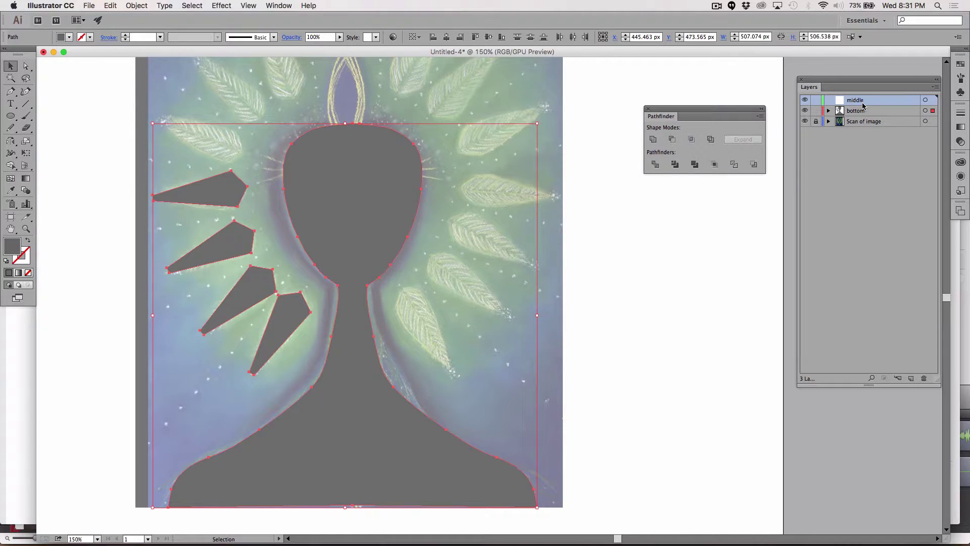
pyautogui.click(815, 111)
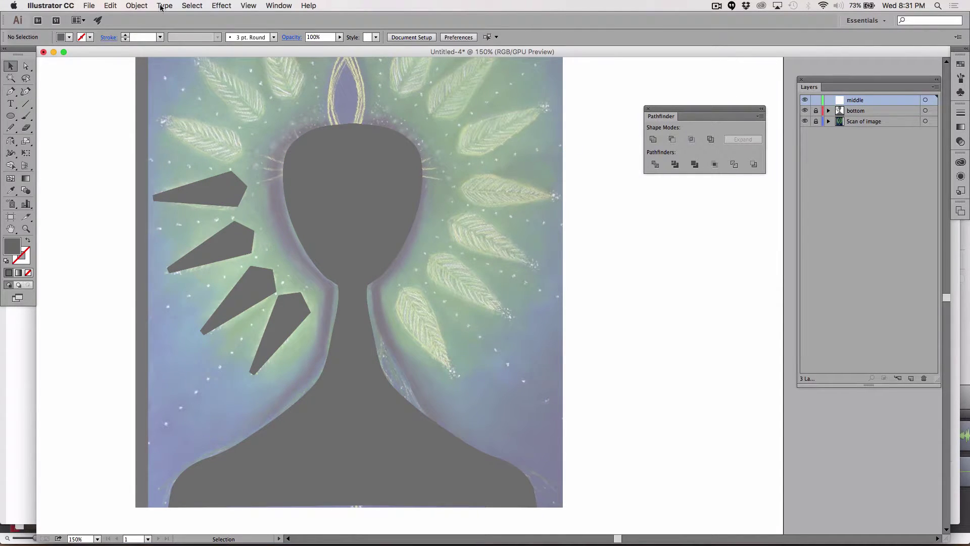
pyautogui.click(109, 6)
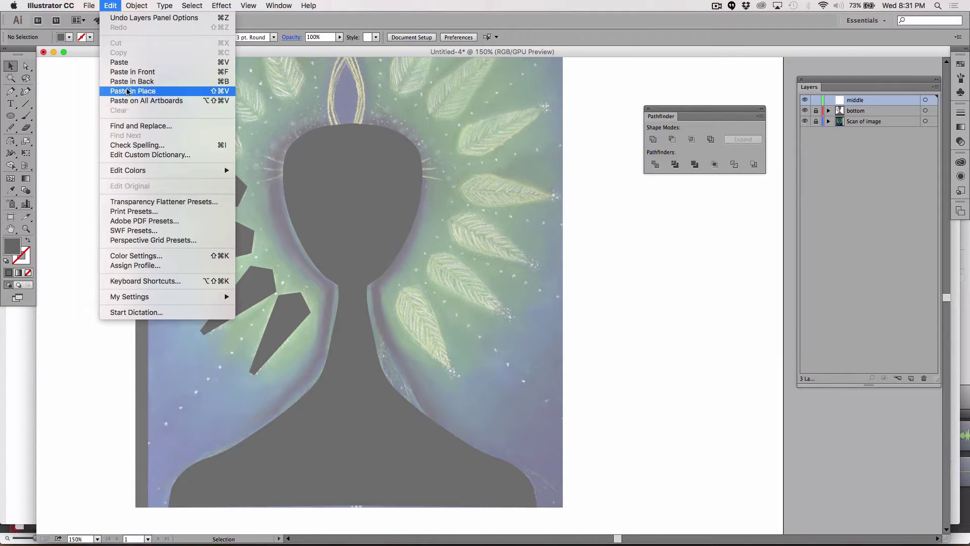
pyautogui.click(129, 72)
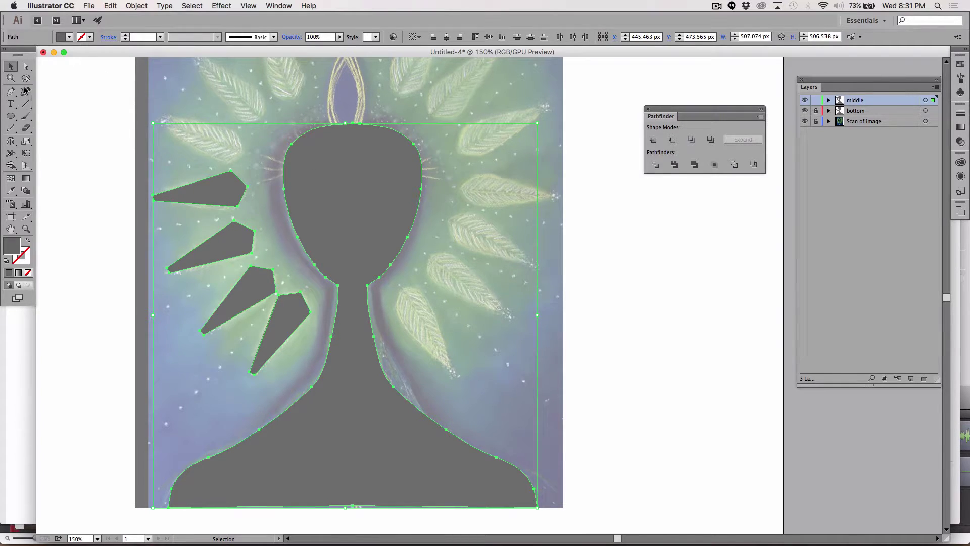
# Delete the upper corner and upper tip anchor points of the topmost leaf's copy, reducing it to the leaf's lower half.
pyautogui.click(11, 93)
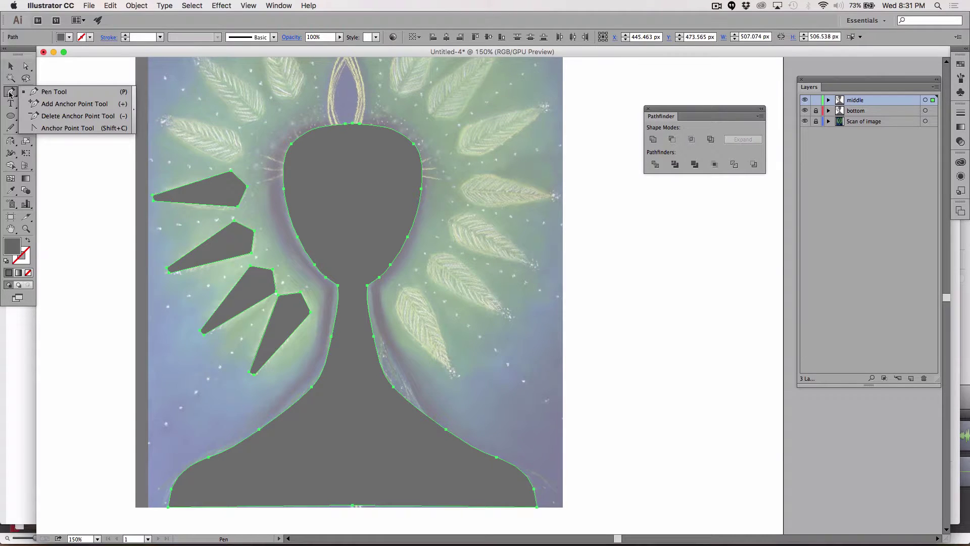
pyautogui.moveTo(9, 93); pyautogui.dragTo(55, 118)
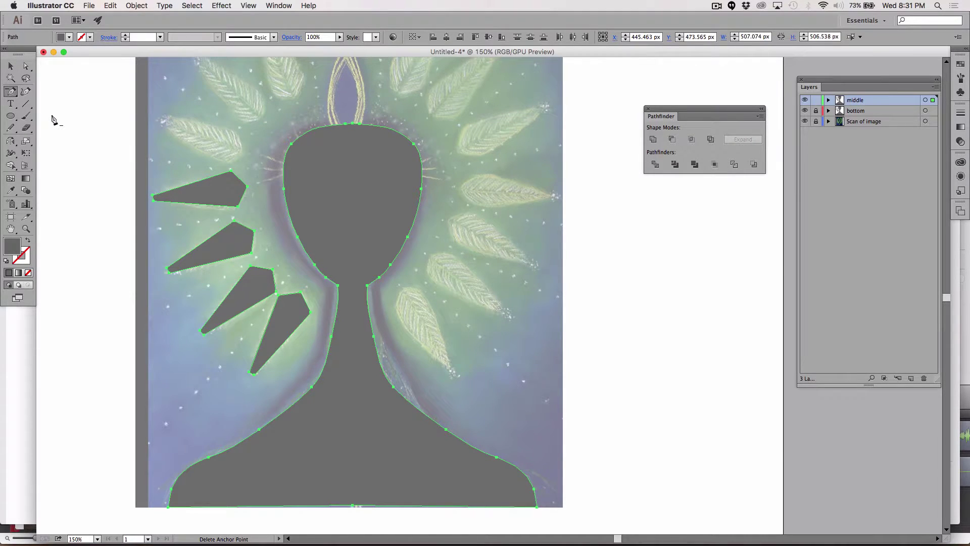
pyautogui.click(153, 290)
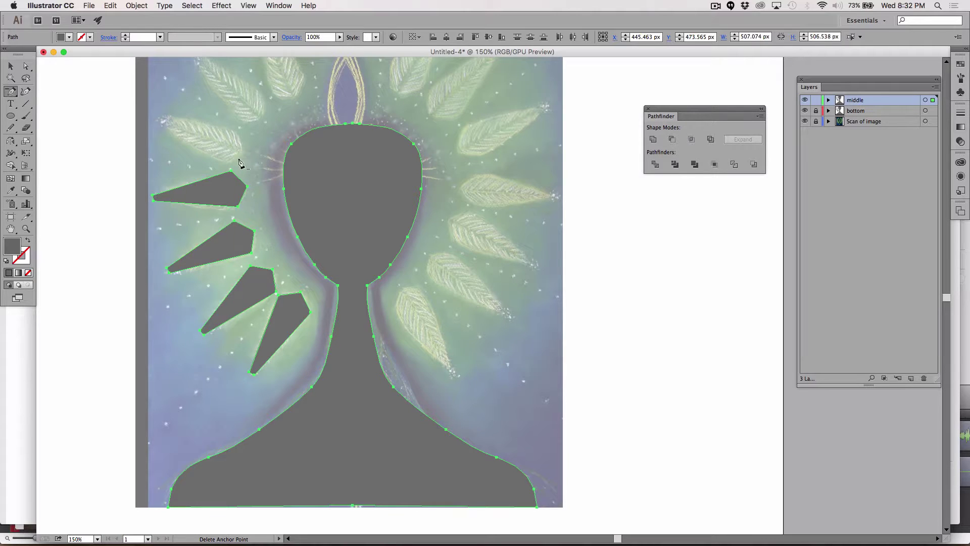
pyautogui.click(230, 172)
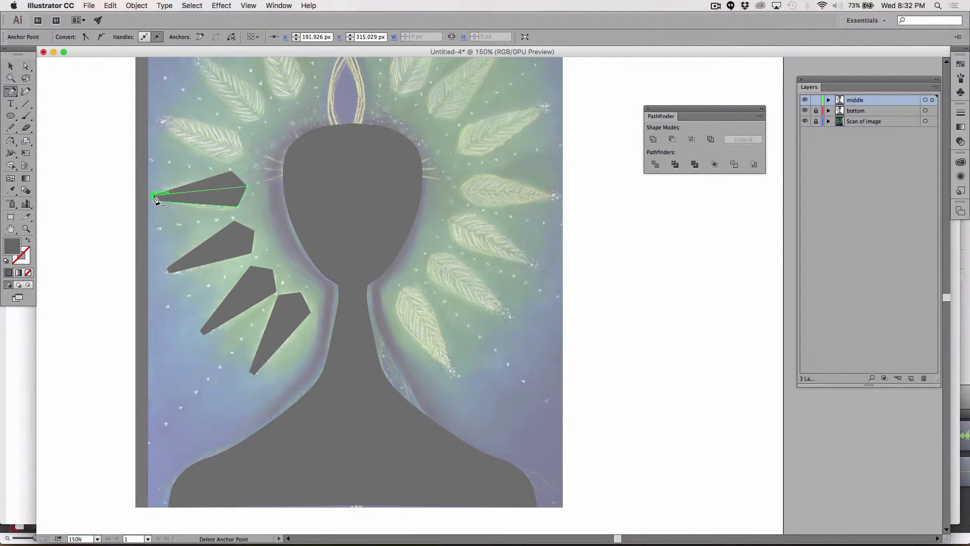
pyautogui.moveTo(153, 195); pyautogui.dragTo(154, 200)
# Fill the topmost leaf's half shape with light grey B5B5B5 and deselect it.
pyautogui.doubleClick(11, 247)
pyautogui.write('B5B5B5')
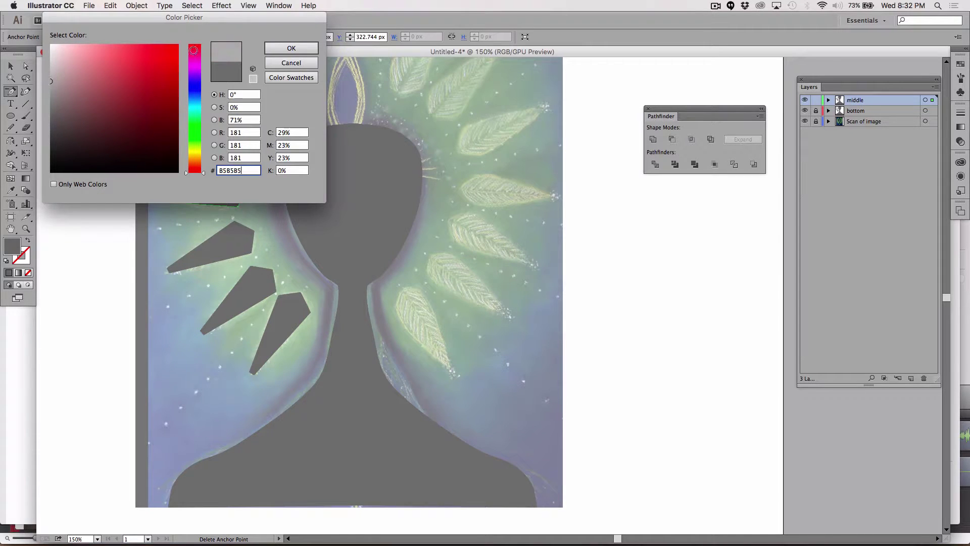
pyautogui.click(302, 48)
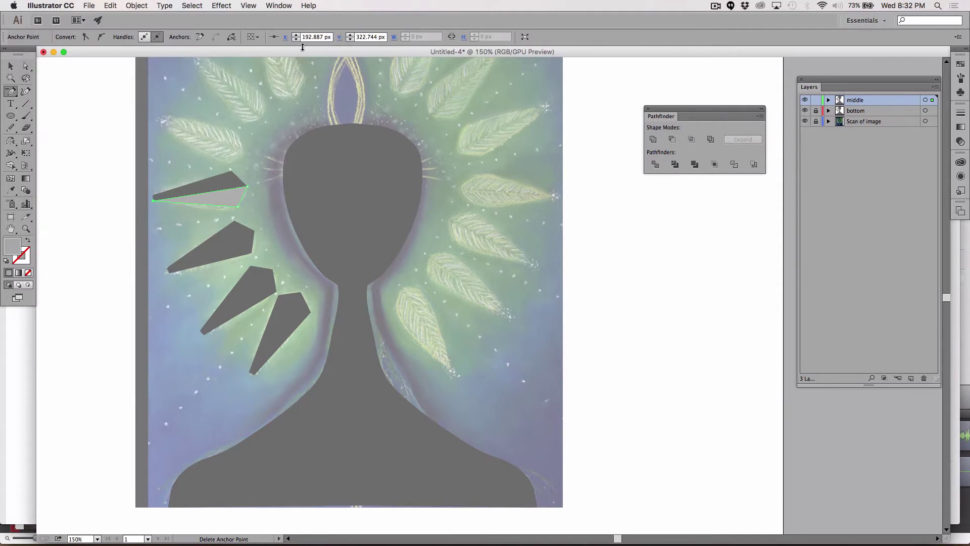
pyautogui.click(11, 66)
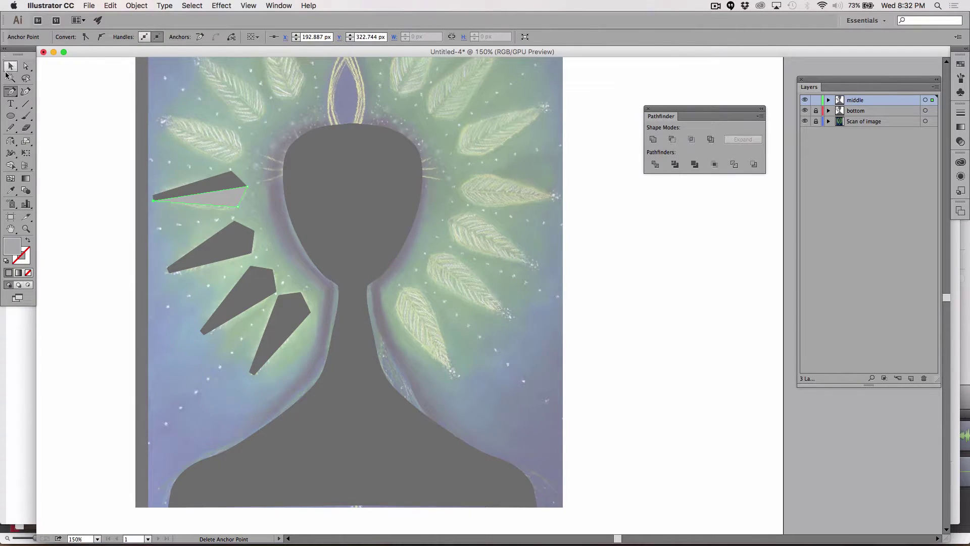
pyautogui.click(93, 136)
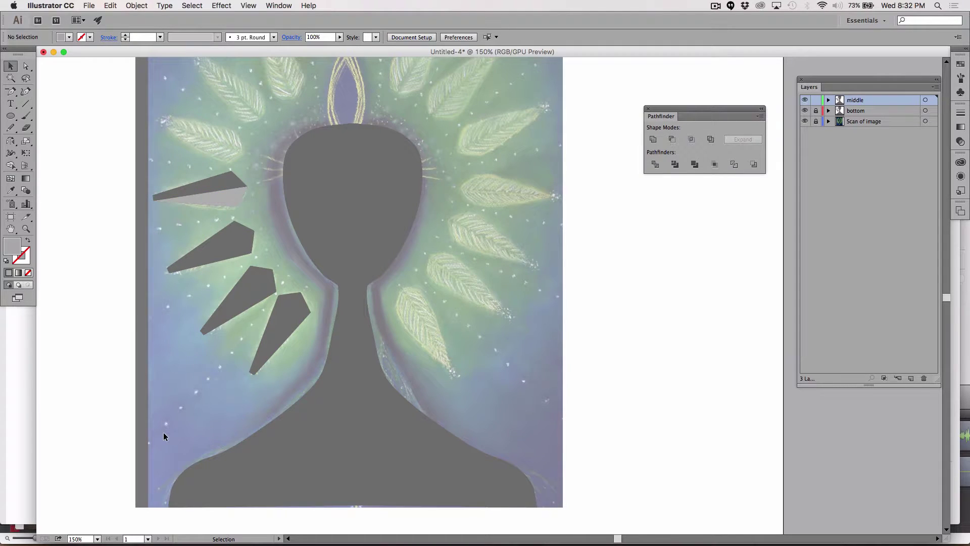
# Reduce the second leaf's copy to its lower half by deleting its upper anchor points, and sample the first half's light grey fill onto it.
pyautogui.click(225, 246)
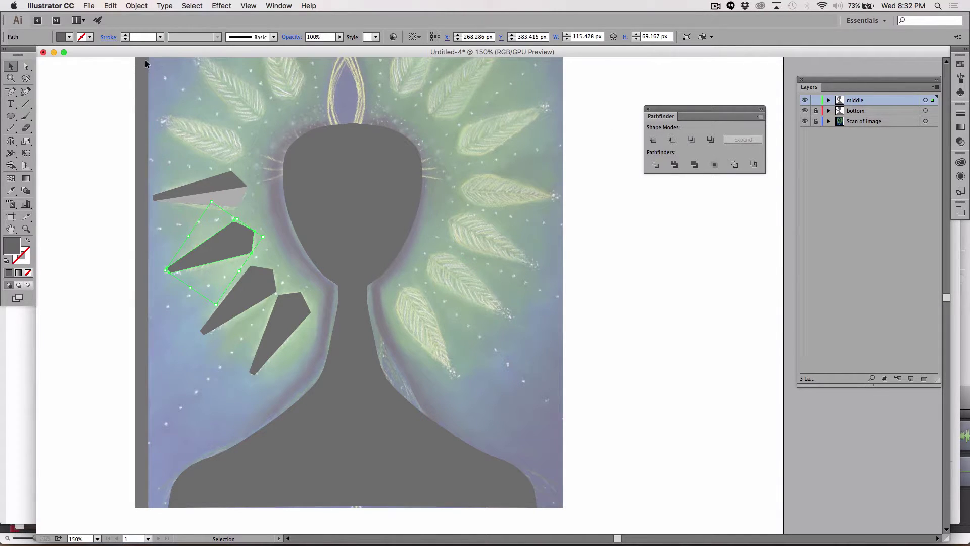
pyautogui.click(11, 91)
pyautogui.moveTo(234, 222); pyautogui.dragTo(168, 270)
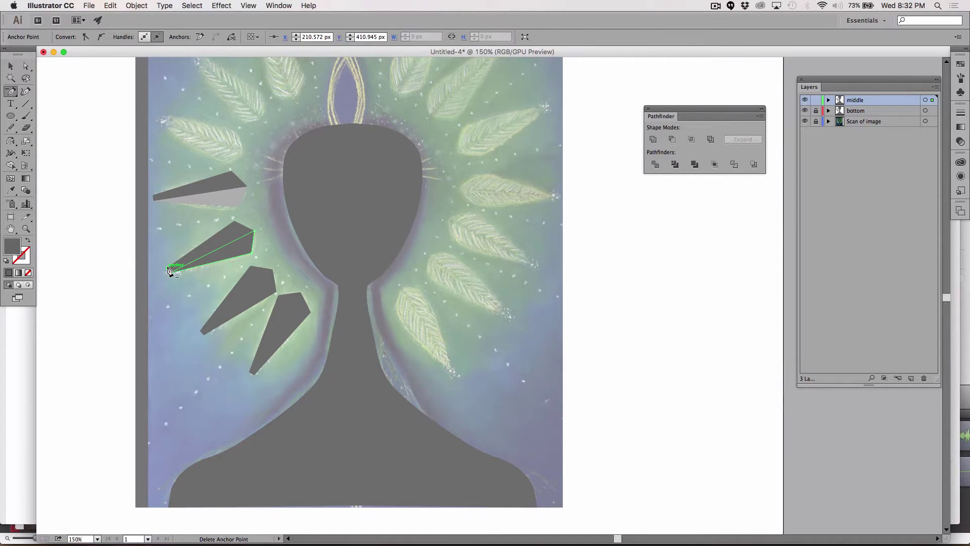
pyautogui.press('i')
pyautogui.click(228, 197)
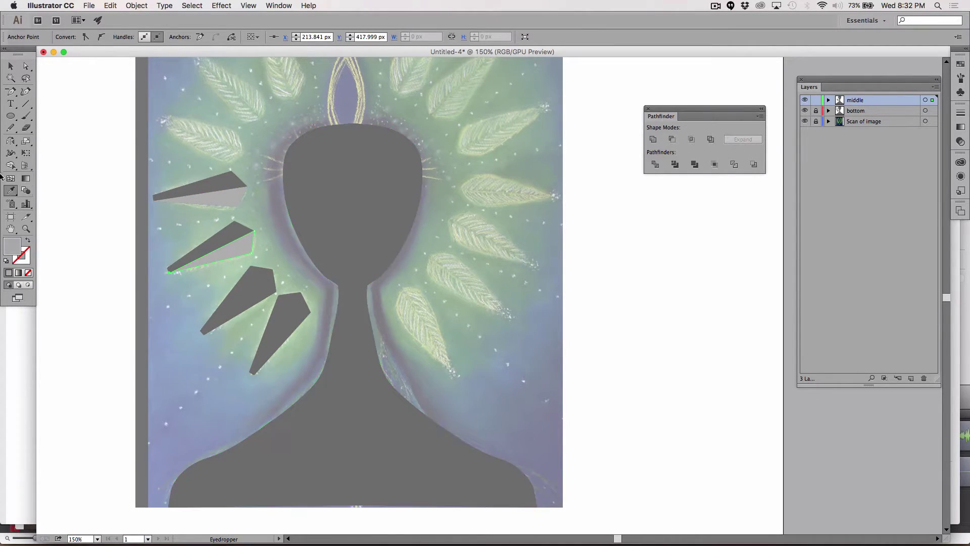
# Hide the middle and bottom layers to check the painting's face and shoulders, and show both layers again.
pyautogui.click(10, 66)
pyautogui.click(79, 103)
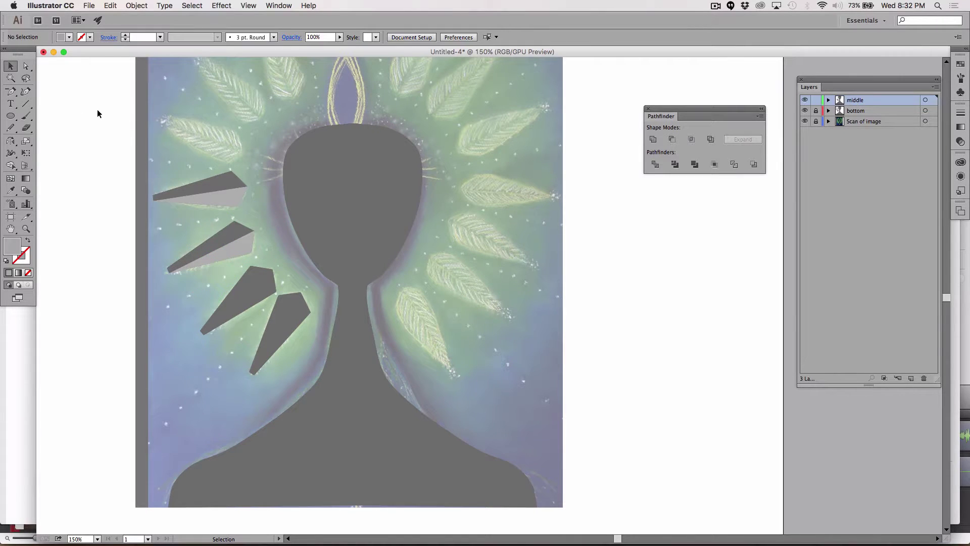
pyautogui.click(362, 181)
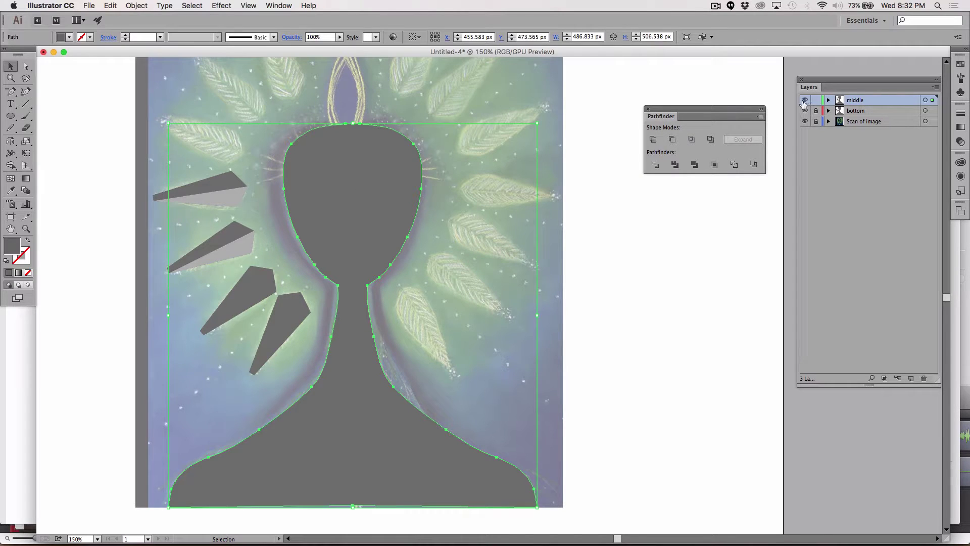
pyautogui.moveTo(803, 102); pyautogui.dragTo(804, 114)
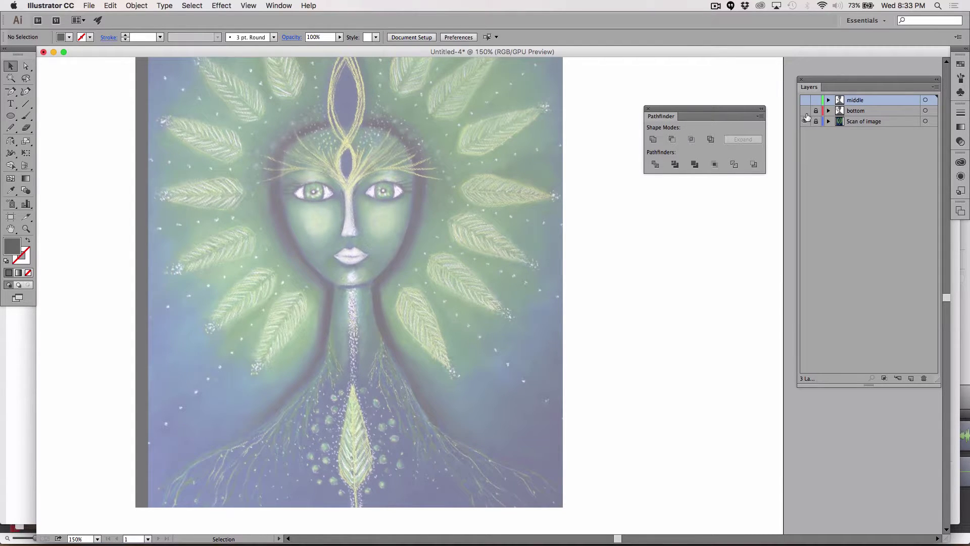
pyautogui.click(804, 111)
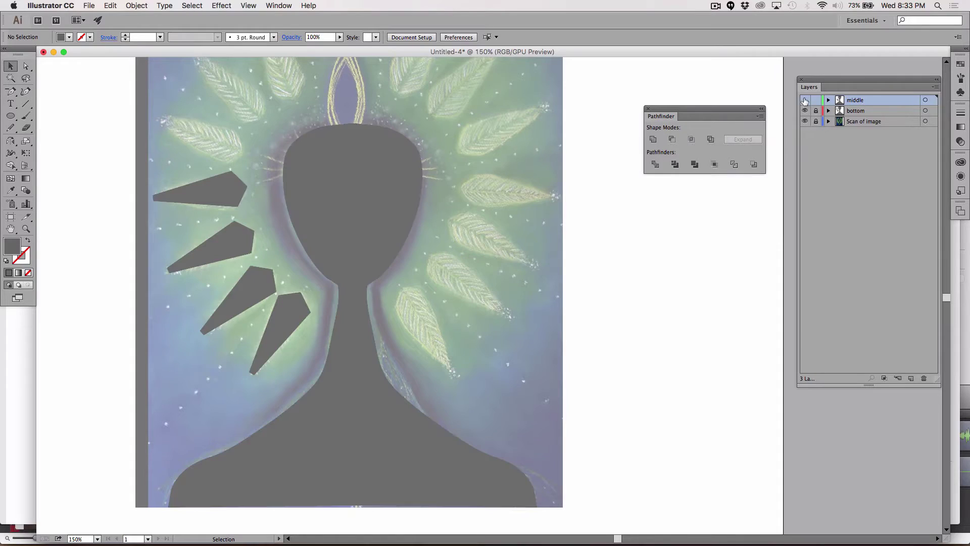
pyautogui.click(805, 100)
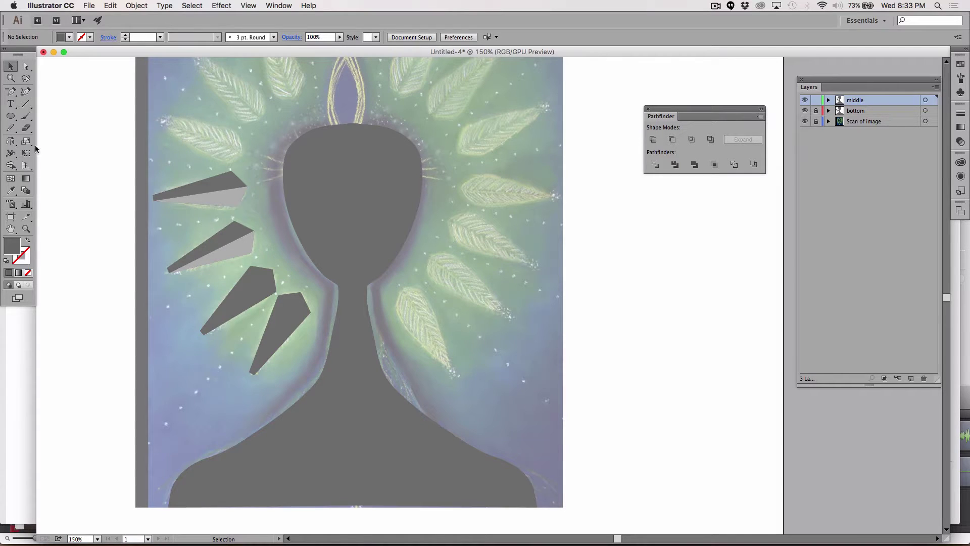
# Select the silhouette copy on the middle layer and sample the second leaf's light grey half as its fill.
pyautogui.click(26, 128)
pyautogui.click(11, 66)
pyautogui.click(339, 209)
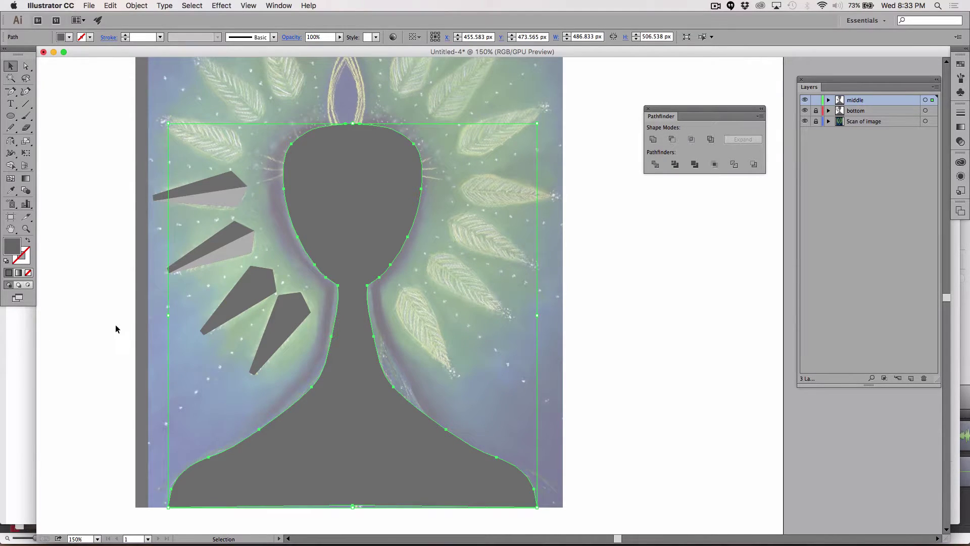
pyautogui.press('i')
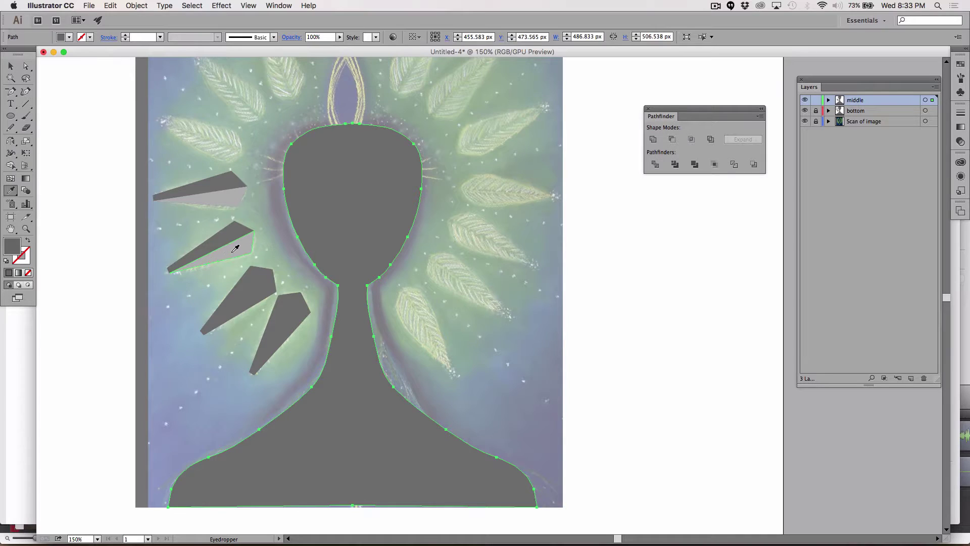
pyautogui.click(235, 248)
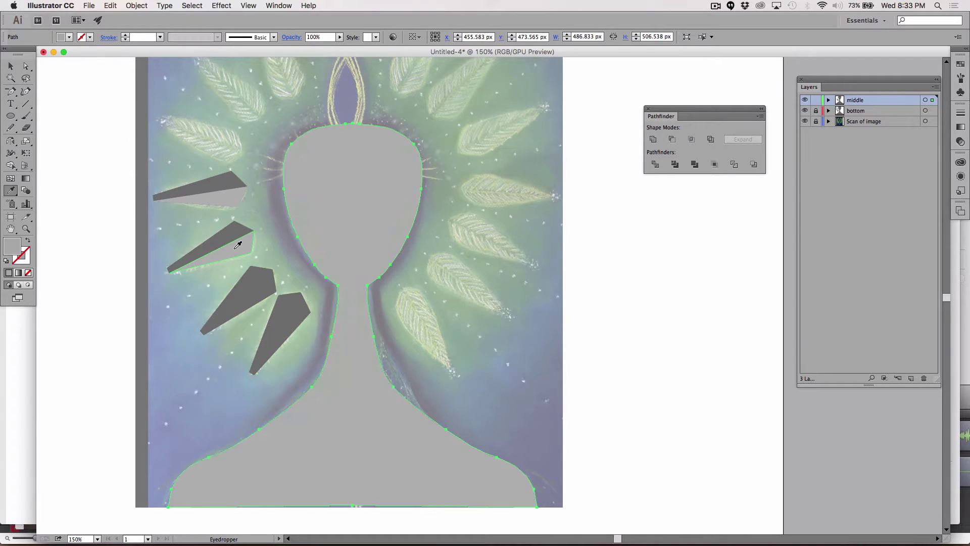
# Erase a large round area from each side of the light grey face with an enlarged Eraser, leaving the forehead and nose ridge.
pyautogui.click(28, 129)
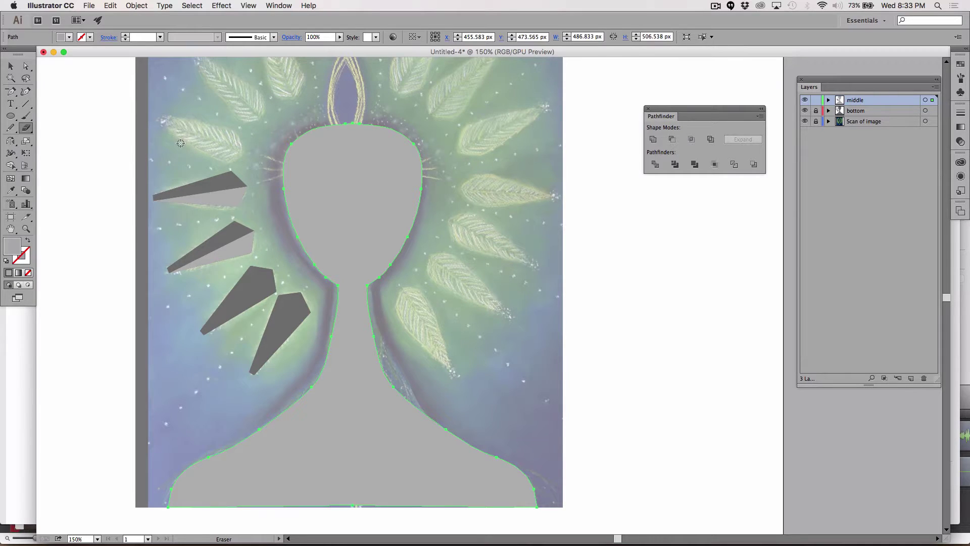
pyautogui.press(']')
pyautogui.press(']')
pyautogui.press(']')
pyautogui.press(']')
pyautogui.press(']')
pyautogui.press(']')
pyautogui.press(']')
pyautogui.press(']')
pyautogui.press(']')
pyautogui.press(']')
pyautogui.press(']')
pyautogui.press(']')
pyautogui.press(']')
pyautogui.press(']')
pyautogui.press('[')
pyautogui.press('[')
pyautogui.press('[')
pyautogui.press('[')
pyautogui.press('[')
pyautogui.press('[')
pyautogui.press('[')
pyautogui.press('[')
pyautogui.press('[')
pyautogui.press('[')
pyautogui.press('[')
pyautogui.press('[')
pyautogui.moveTo(289, 214); pyautogui.dragTo(289, 214)
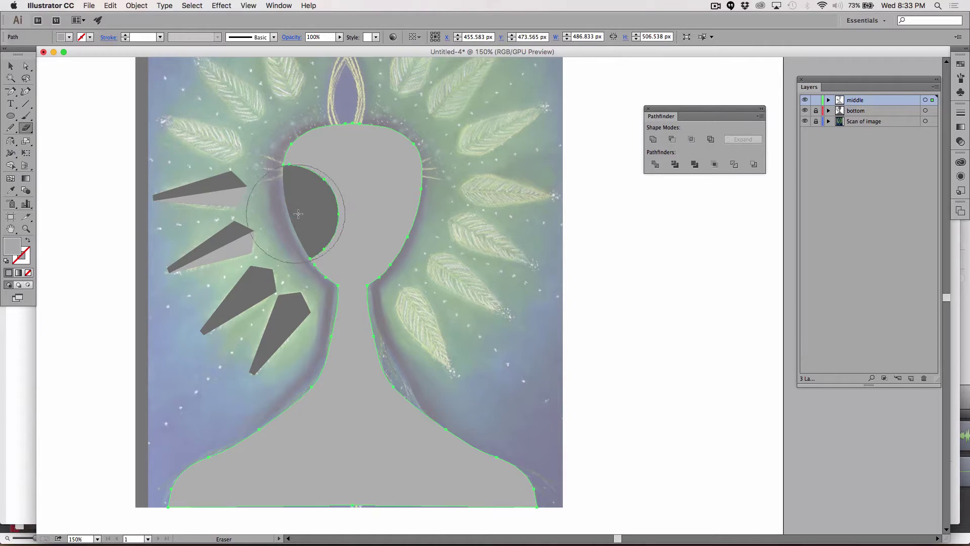
pyautogui.click(416, 215)
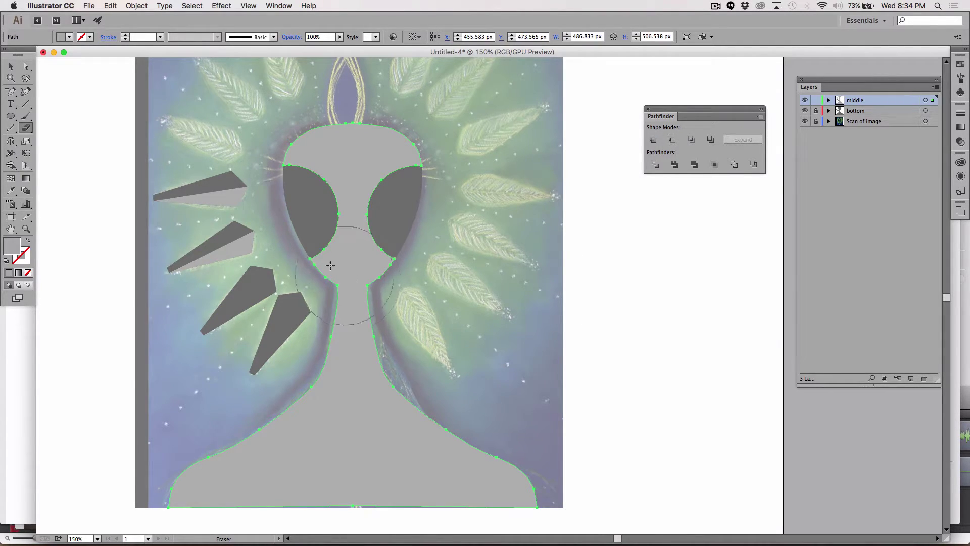
pyautogui.click(296, 218)
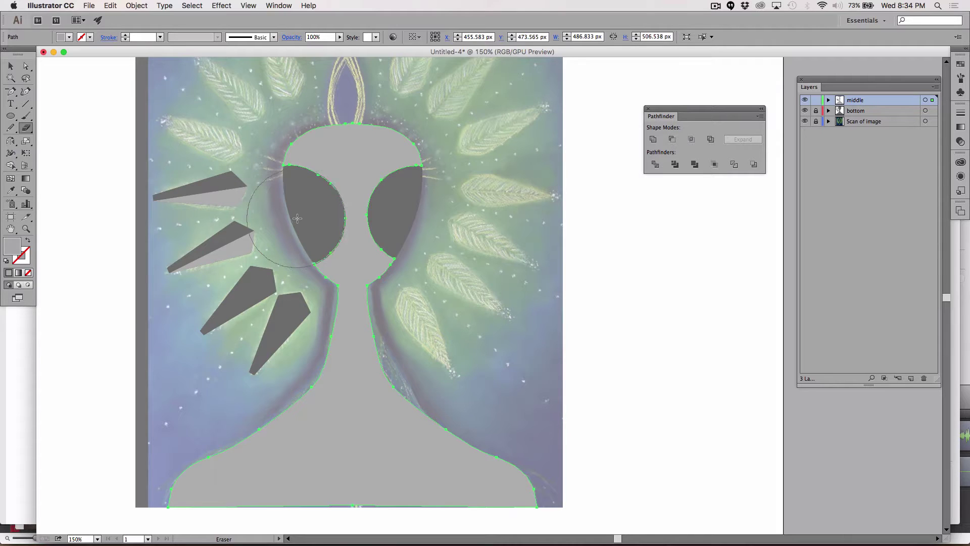
pyautogui.click(410, 217)
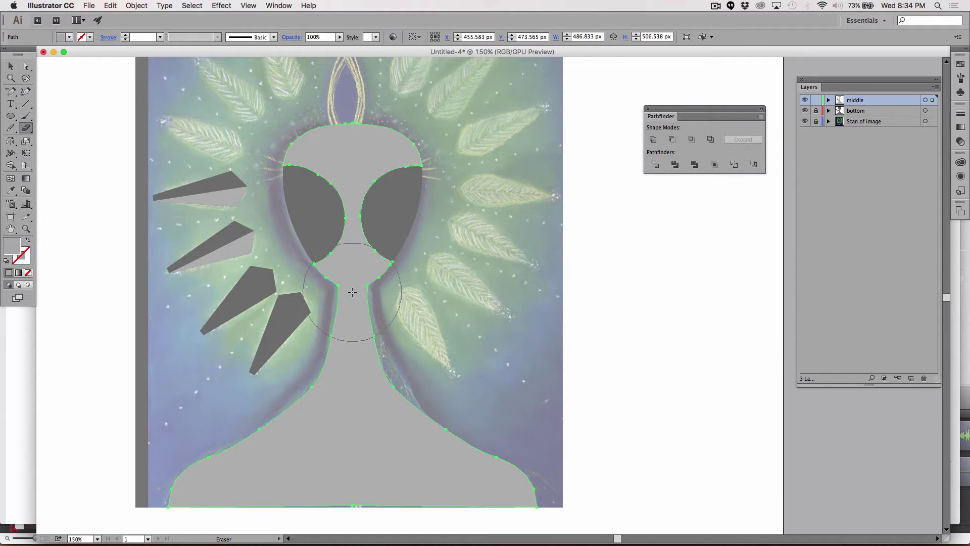
# With a smaller Eraser, remove the light grey from the mouth and chin area and from the left side of the neck and shoulder.
pyautogui.press('[')
pyautogui.press('[')
pyautogui.press('[')
pyautogui.press('[')
pyautogui.press('[')
pyautogui.press('[')
pyautogui.press('[')
pyautogui.press('[')
pyautogui.moveTo(327, 257); pyautogui.dragTo(396, 257)
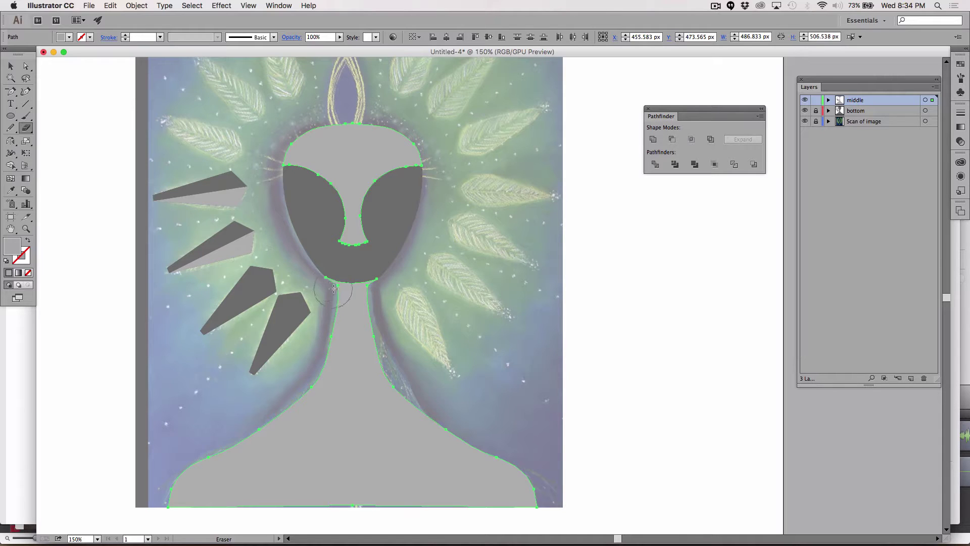
pyautogui.moveTo(332, 281)
pyautogui.mouseDown()
pyautogui.moveTo(323, 412)
pyautogui.moveTo(174, 482)
pyautogui.moveTo(309, 403)
pyautogui.mouseUp()
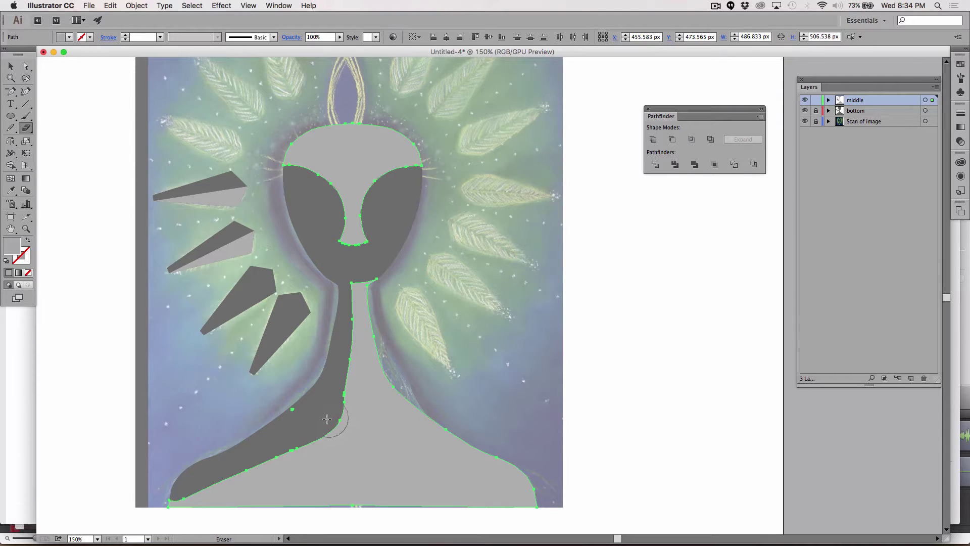
pyautogui.moveTo(327, 418)
pyautogui.mouseDown()
pyautogui.moveTo(318, 441)
pyautogui.moveTo(281, 471)
pyautogui.moveTo(200, 494)
pyautogui.moveTo(171, 526)
pyautogui.moveTo(182, 528)
pyautogui.mouseUp()
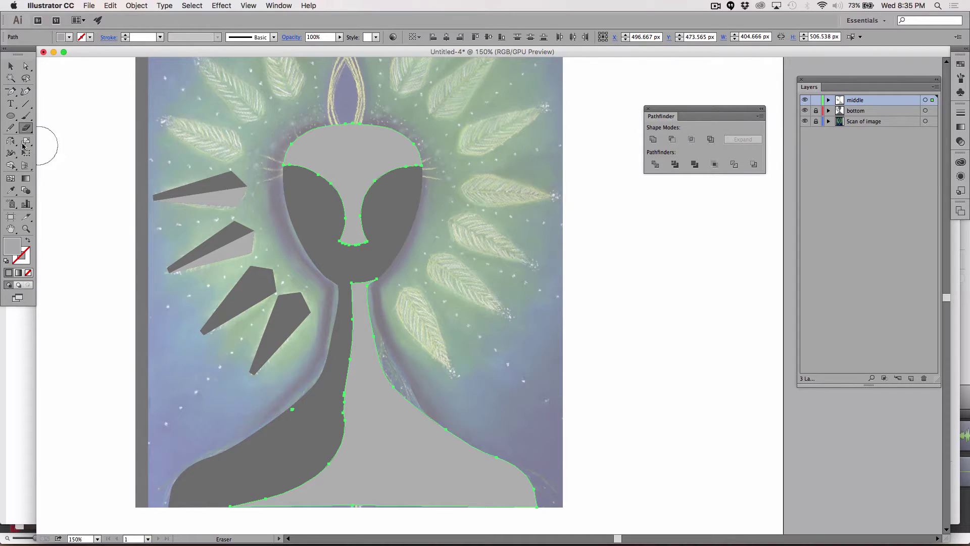
# Smooth the erased edge running down the neck and chest and delete the anchor point at its middle bend.
pyautogui.click(9, 130)
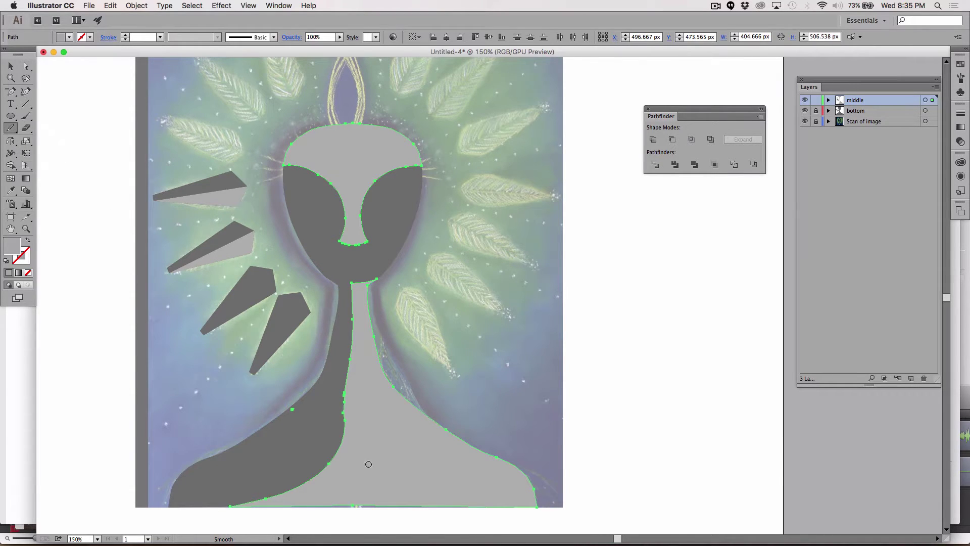
pyautogui.moveTo(351, 416); pyautogui.dragTo(353, 375)
pyautogui.moveTo(348, 435)
pyautogui.mouseDown()
pyautogui.moveTo(348, 342)
pyautogui.moveTo(339, 432)
pyautogui.moveTo(349, 334)
pyautogui.mouseUp()
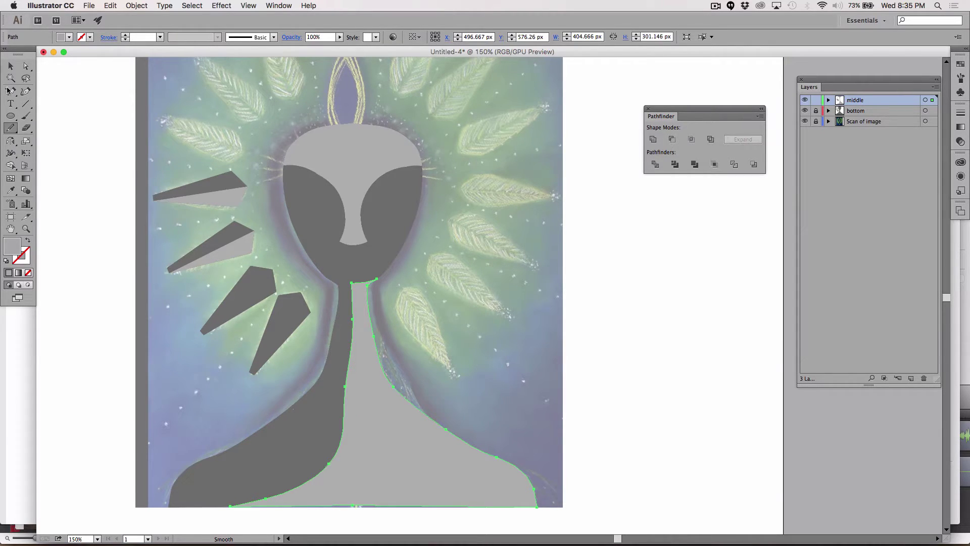
pyautogui.moveTo(8, 90); pyautogui.dragTo(76, 119)
pyautogui.click(344, 389)
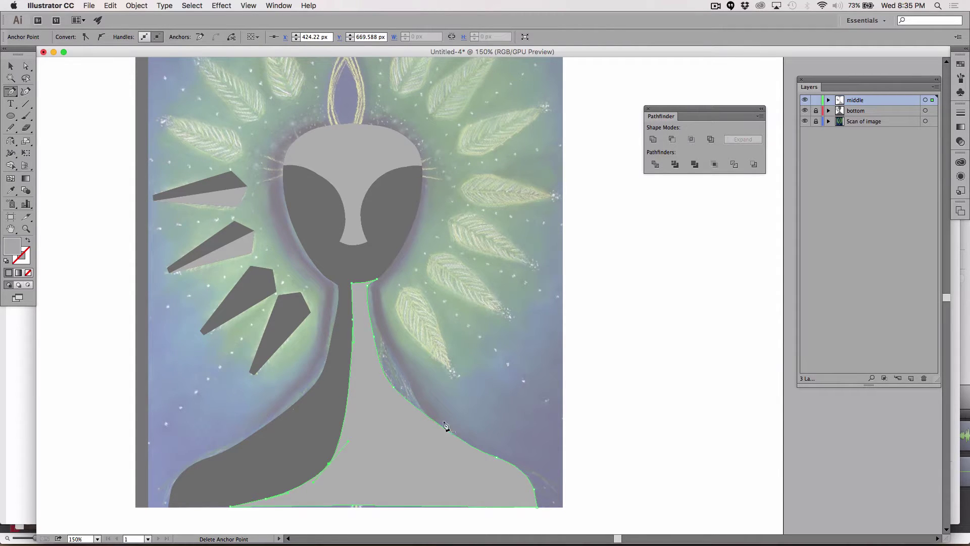
# Draw a light grey ellipse about 55 by 30 px over the left eye, duplicate it horizontally onto the right eye, and deselect.
pyautogui.click(10, 116)
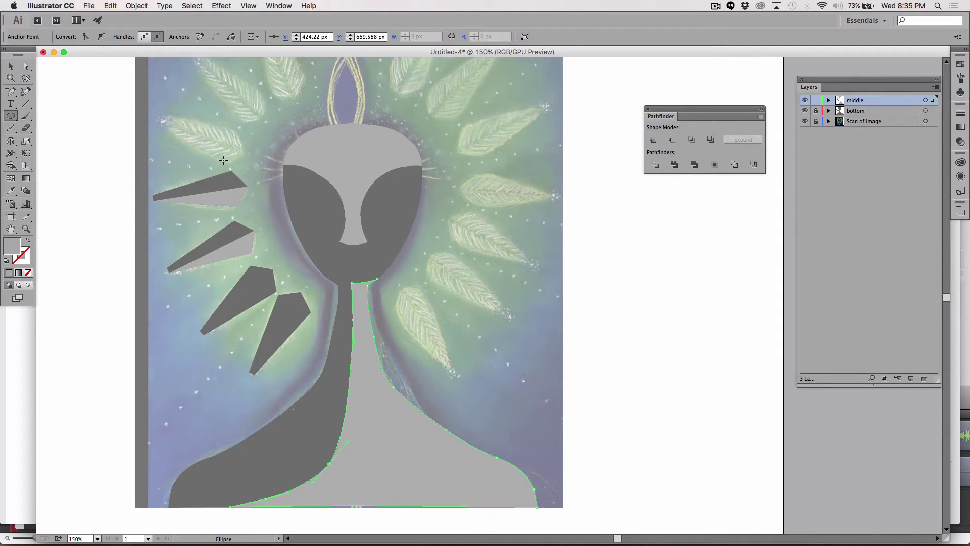
pyautogui.moveTo(291, 190); pyautogui.dragTo(333, 212)
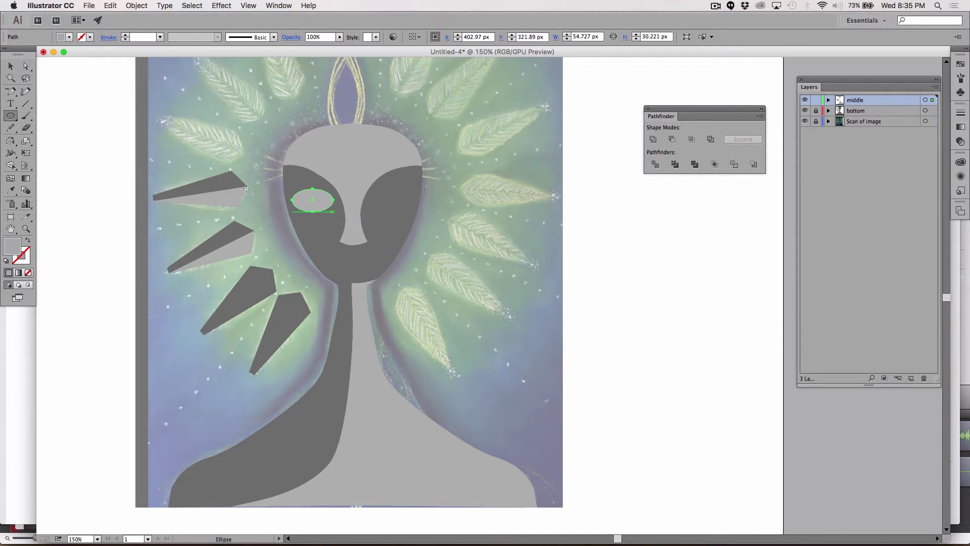
pyautogui.click(11, 66)
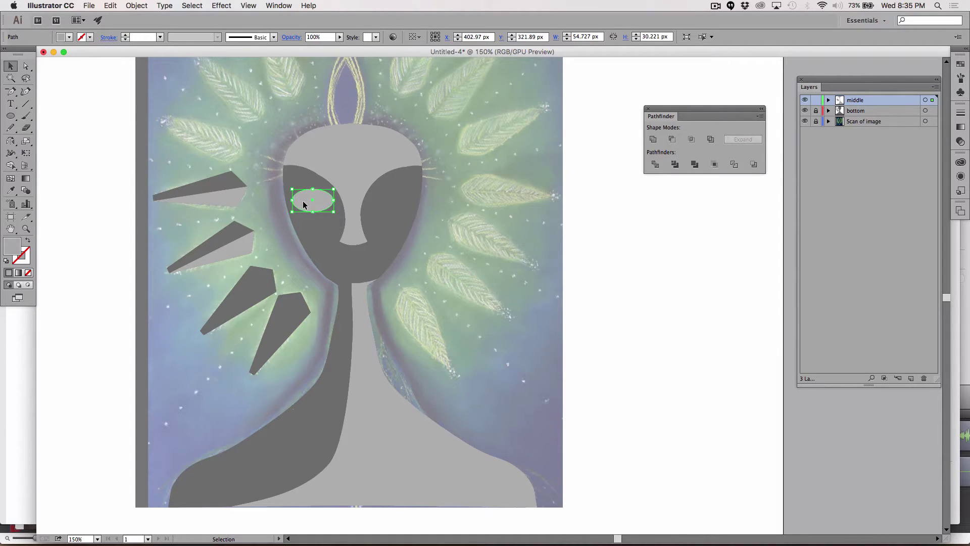
pyautogui.moveTo(303, 204); pyautogui.dragTo(382, 204)
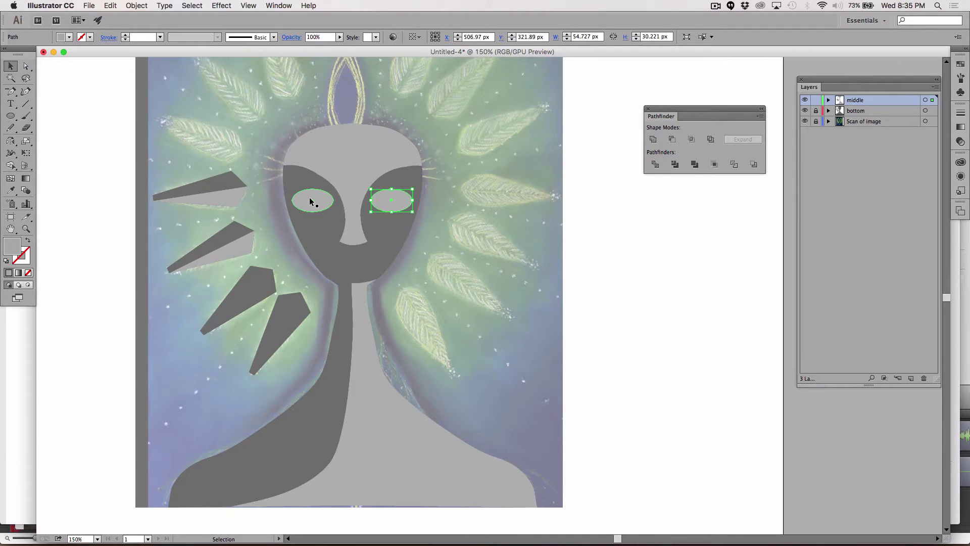
pyautogui.click(821, 249)
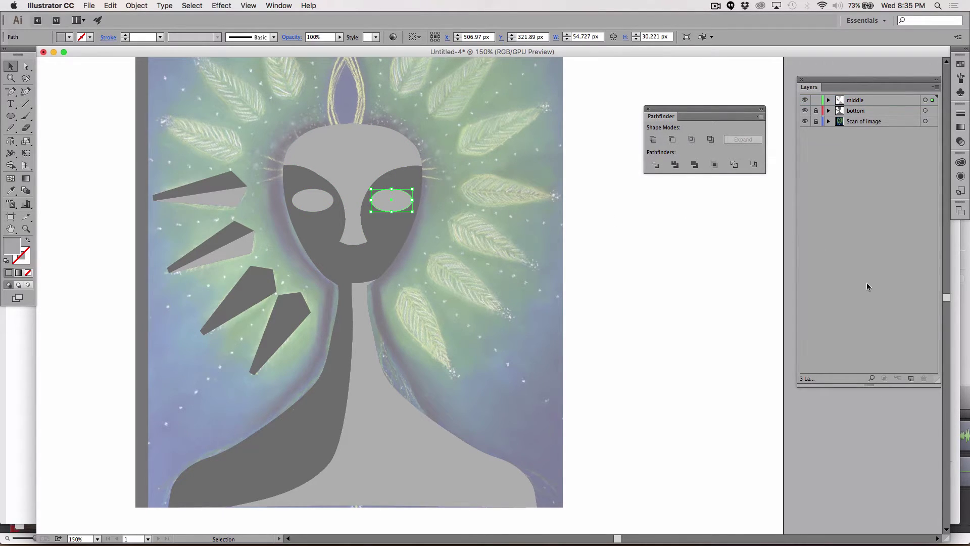
pyautogui.click(665, 238)
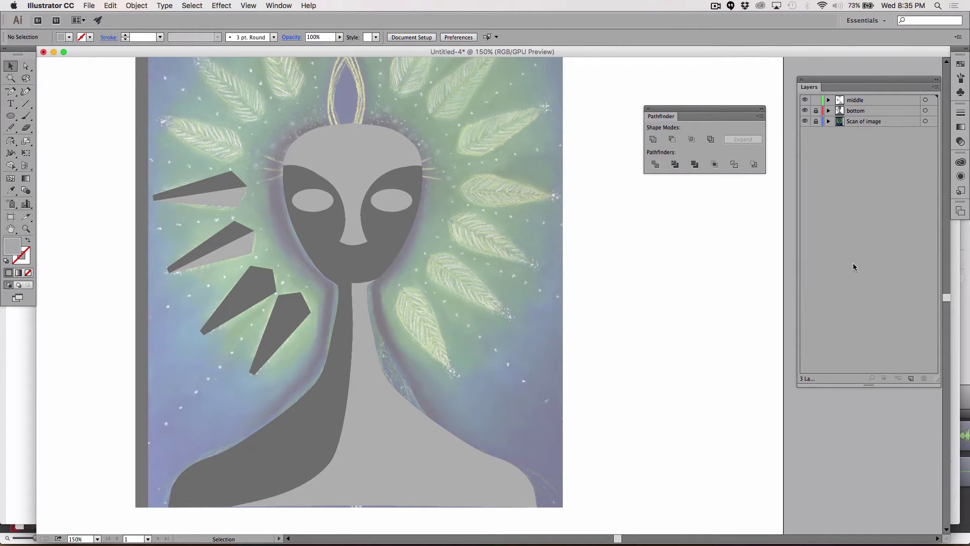
# Create a new layer above the middle layer and name it top.
pyautogui.click(911, 378)
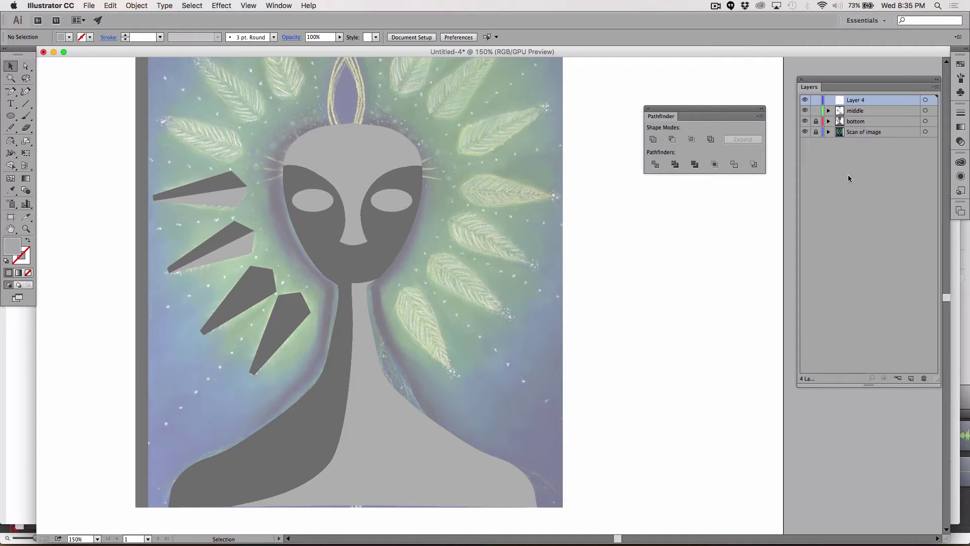
pyautogui.doubleClick(855, 100)
pyautogui.write('T')
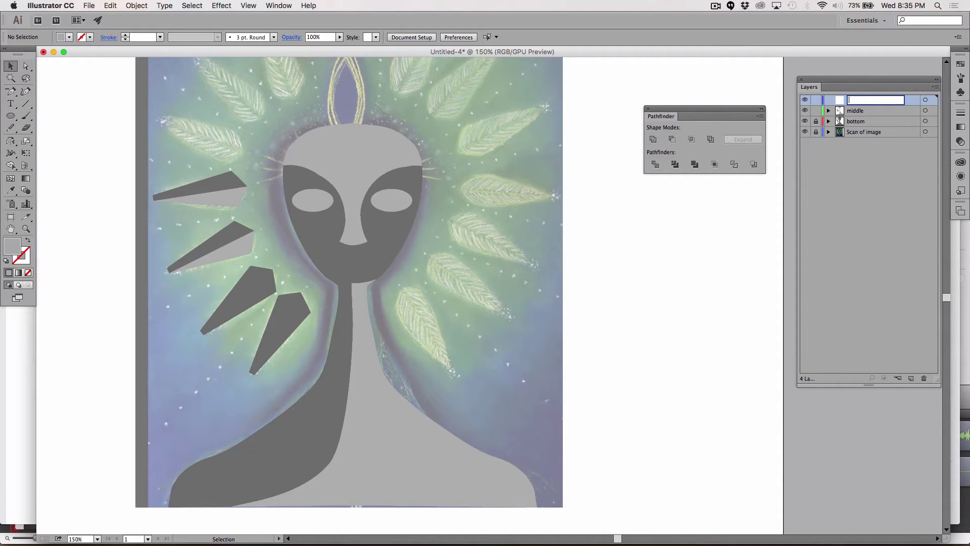
pyautogui.click(896, 274)
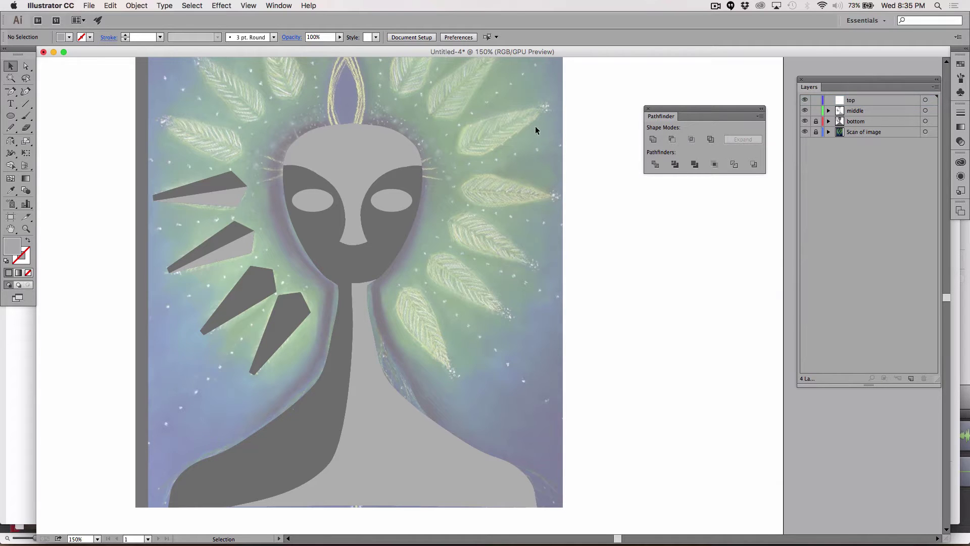
# Try to paste copies of both eyes and the forehead-and-nose shape in front on the top layer, and lock the middle layer.
pyautogui.click(306, 200)
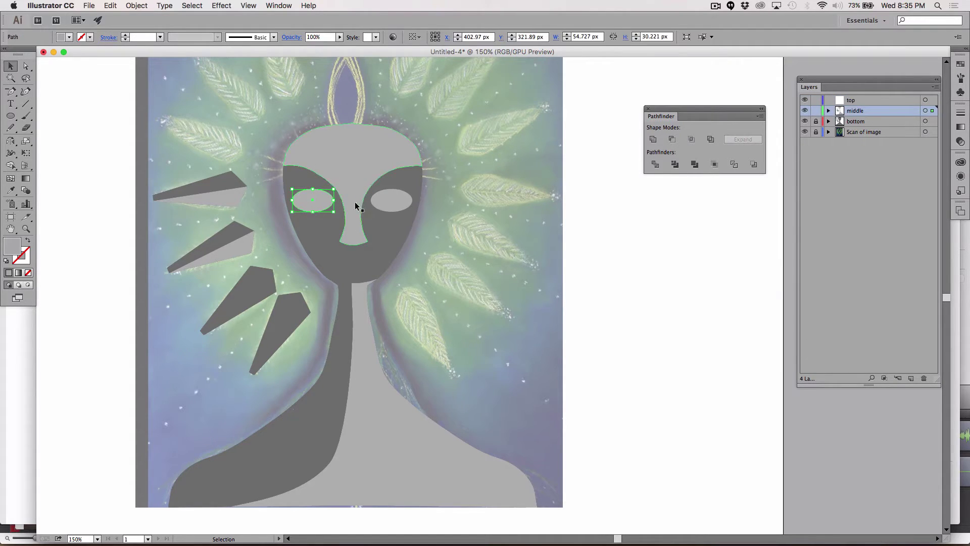
pyautogui.keyDown('shift'); pyautogui.click(388, 201); pyautogui.keyUp('shift')
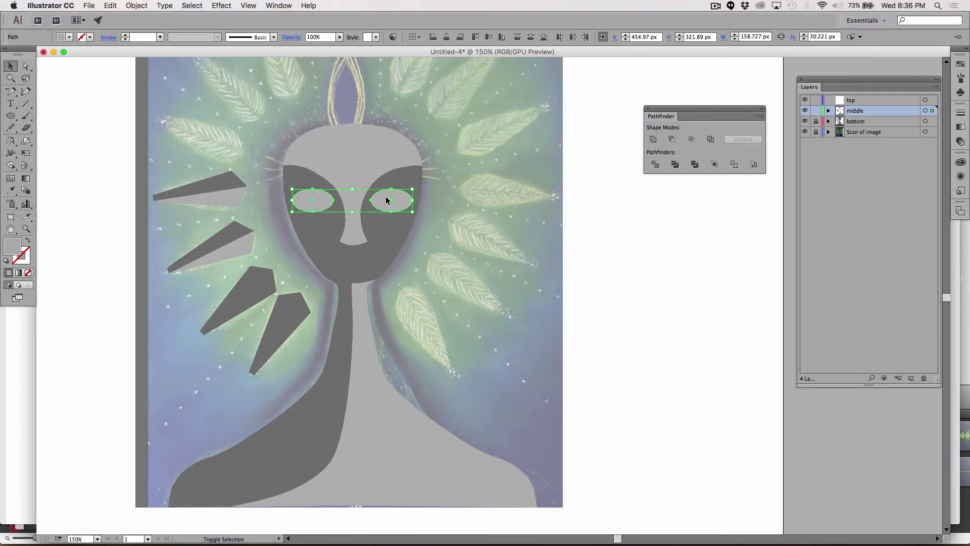
pyautogui.keyDown('shift'); pyautogui.click(355, 155); pyautogui.keyUp('shift')
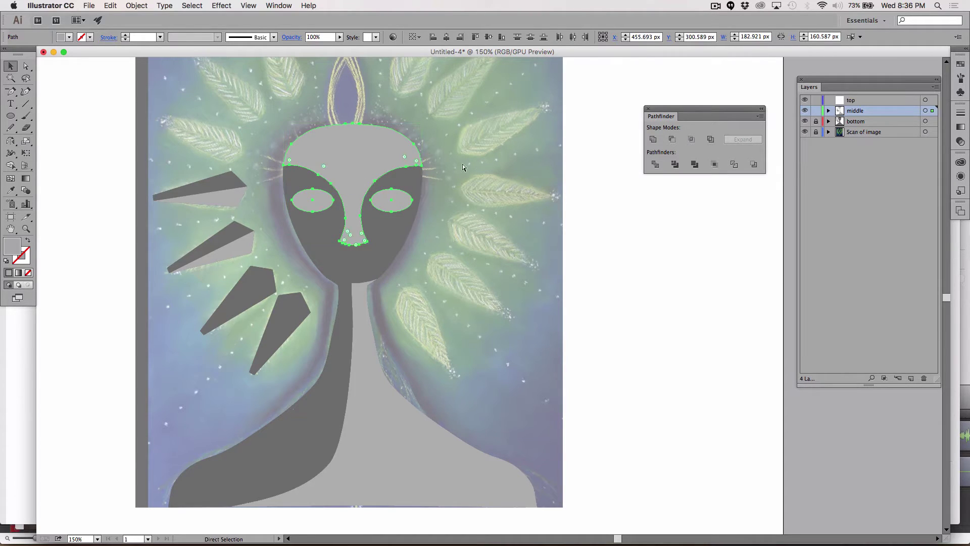
pyautogui.click(864, 101)
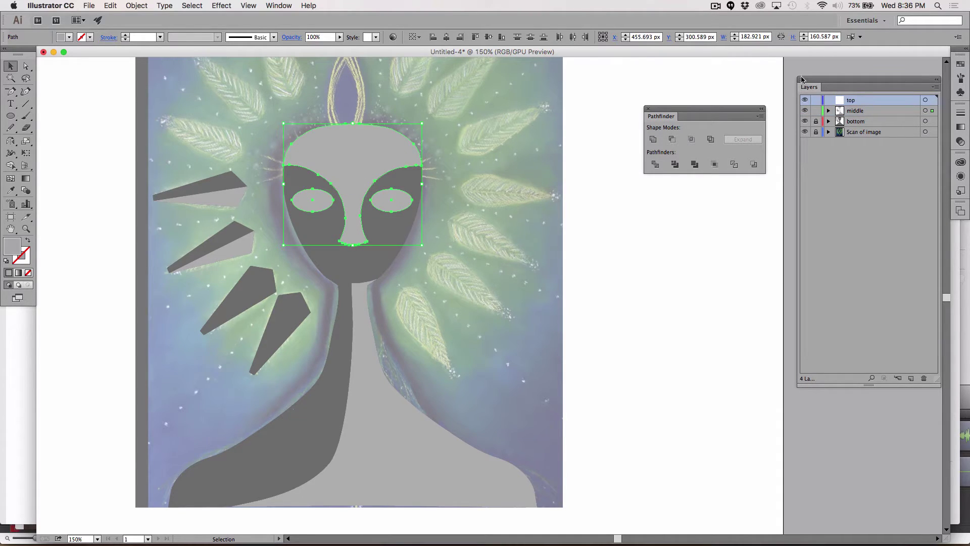
pyautogui.click(109, 5)
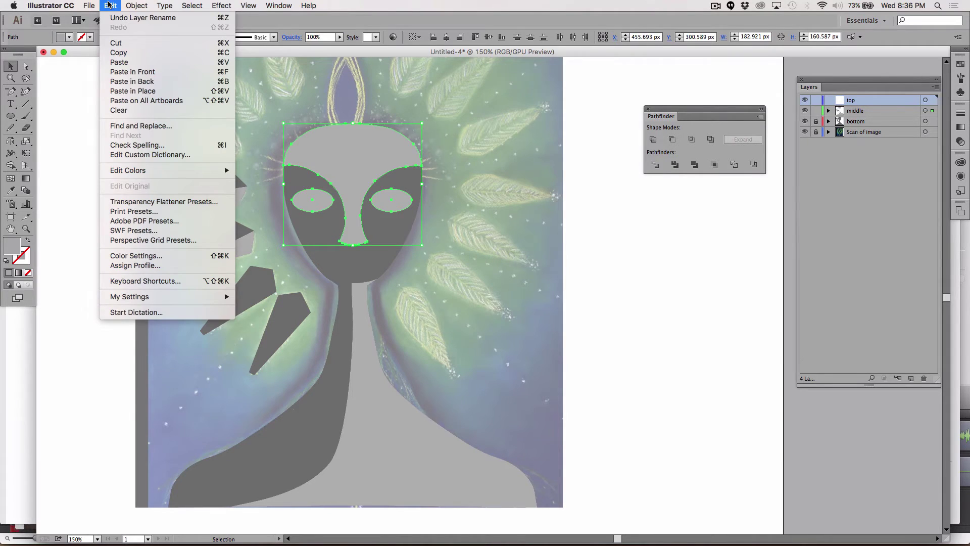
pyautogui.click(108, 72)
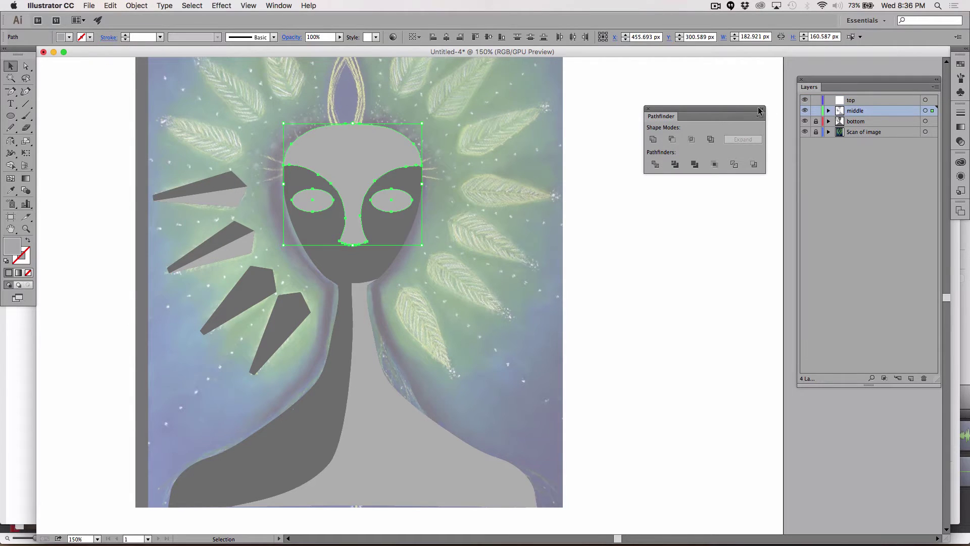
pyautogui.click(815, 111)
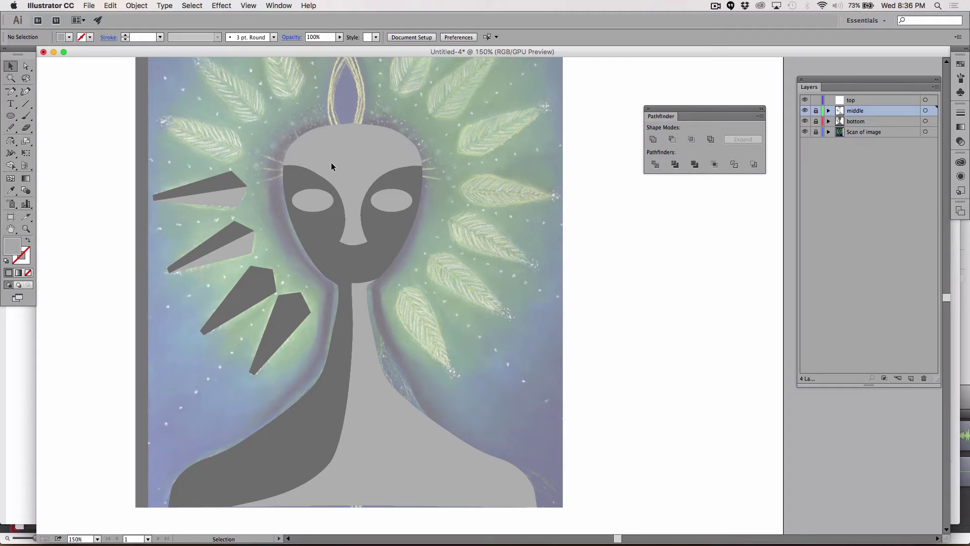
# Undo the last paste of the eyes and forehead-and-nose shape, and deselect everything with the top layer active.
pyautogui.click(867, 101)
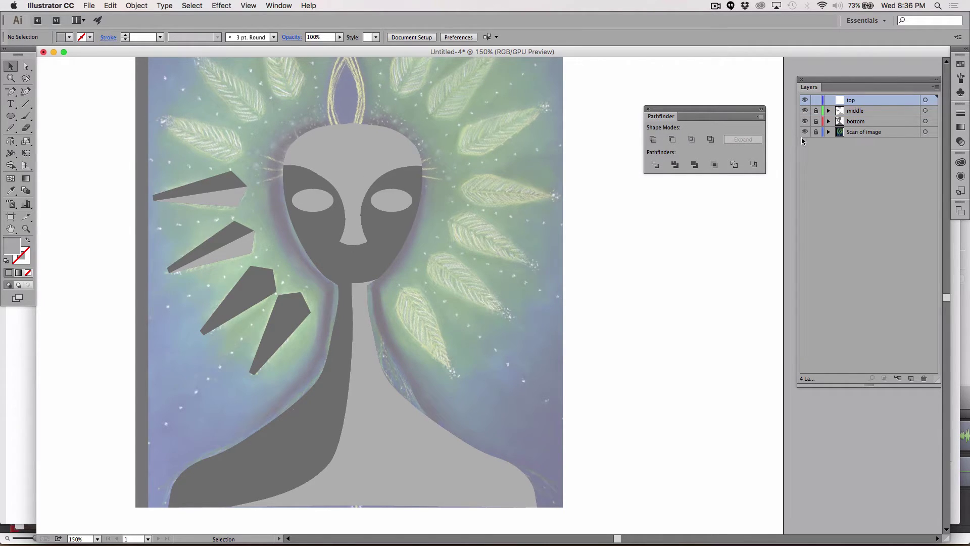
pyautogui.press('super+z')
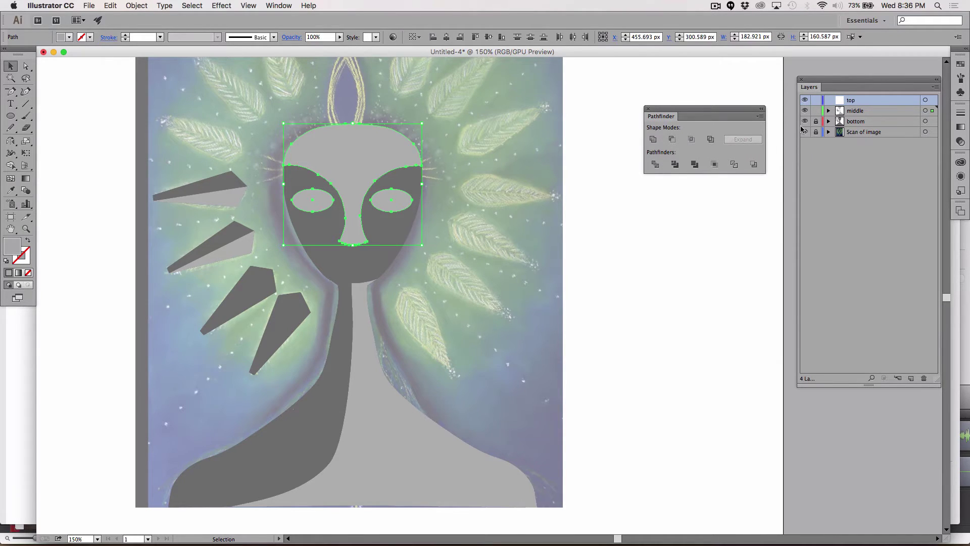
pyautogui.press('a')
pyautogui.press('super+shift+a')
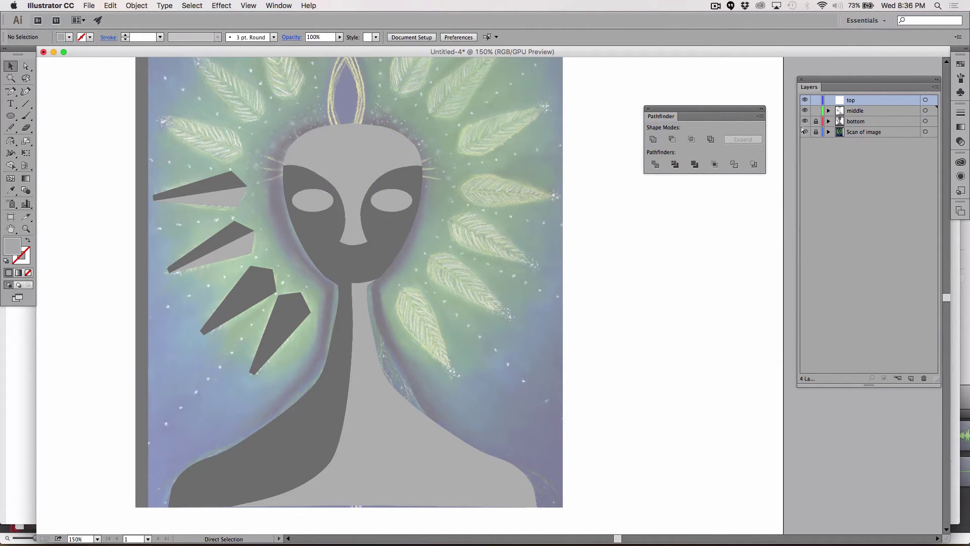
pyautogui.press('v')
# Paste both eyes and the forehead-and-nose shape in front on the top layer, then lock and hide the middle layer.
pyautogui.click(108, 6)
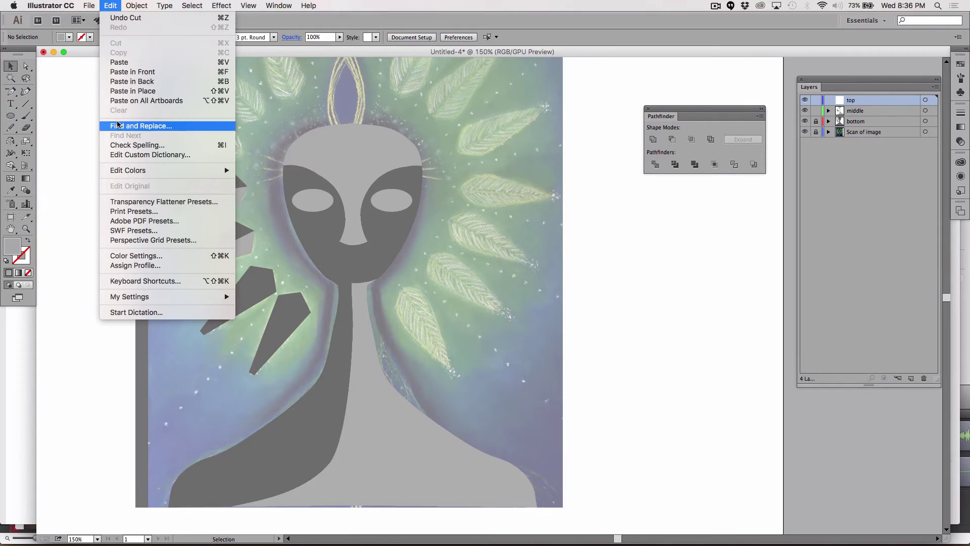
pyautogui.click(138, 73)
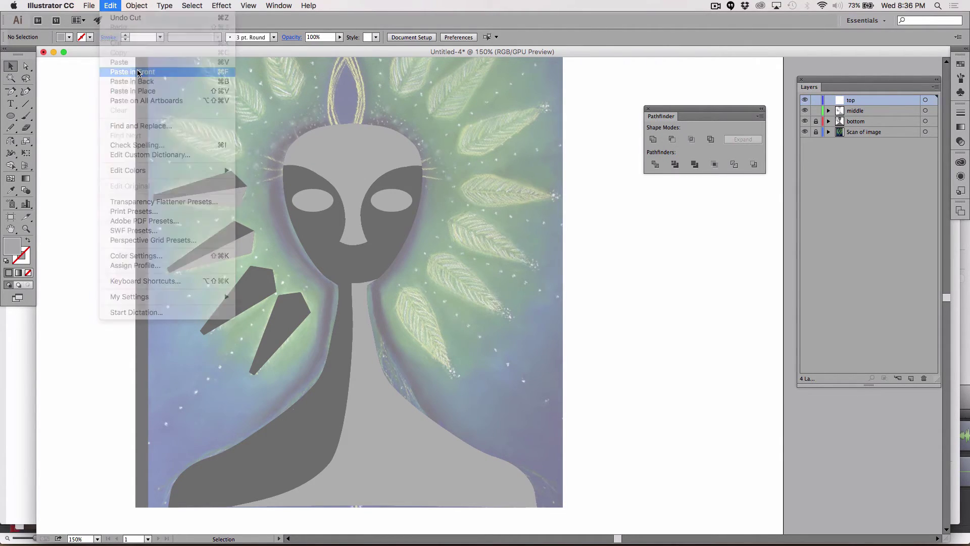
pyautogui.click(804, 110)
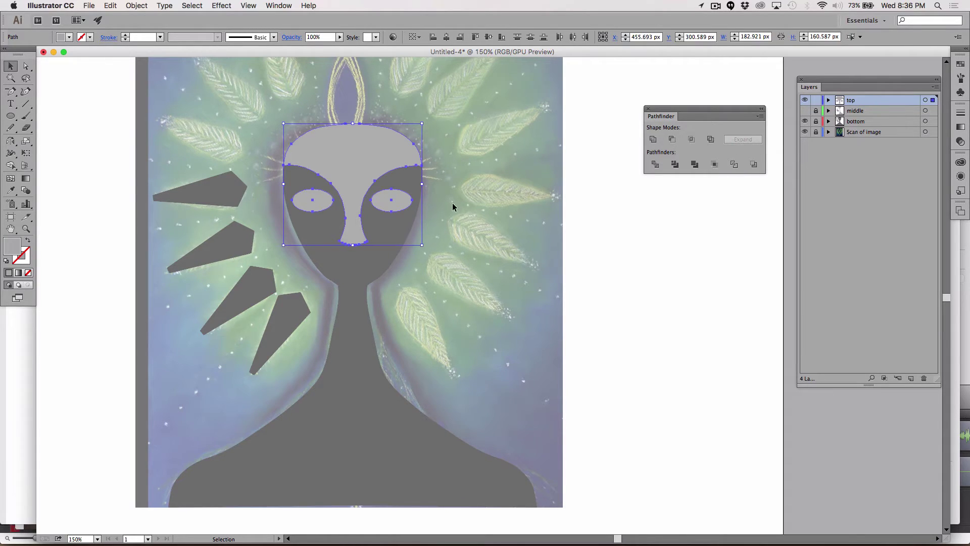
pyautogui.click(723, 242)
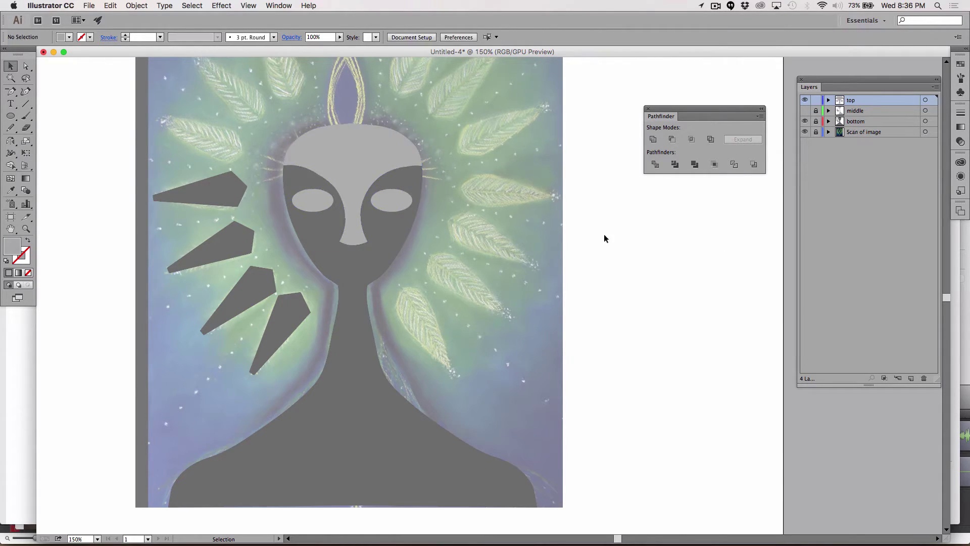
# Fill both eyes and the forehead-and-nose shape on the top layer with light grey D8D8D8, and show the middle layer.
pyautogui.click(360, 163)
pyautogui.keyDown('shift'); pyautogui.click(313, 201); pyautogui.keyUp('shift')
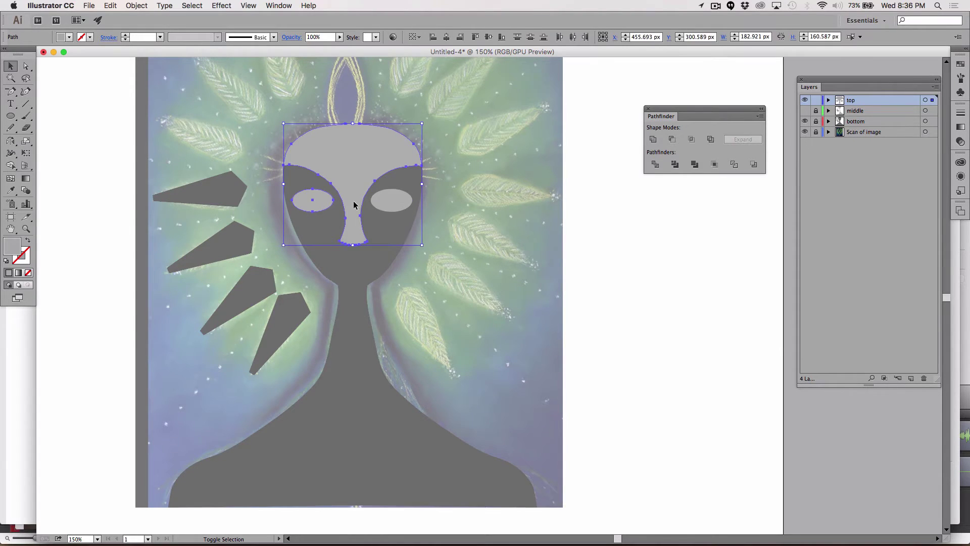
pyautogui.keyDown('shift'); pyautogui.click(397, 208); pyautogui.keyUp('shift')
pyautogui.doubleClick(17, 246)
pyautogui.click(47, 62)
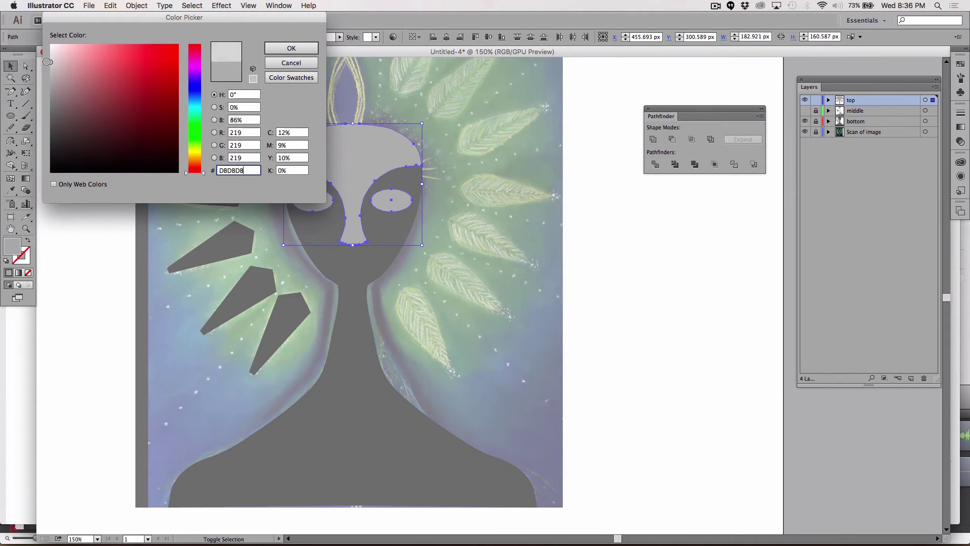
pyautogui.moveTo(46, 61); pyautogui.dragTo(47, 63)
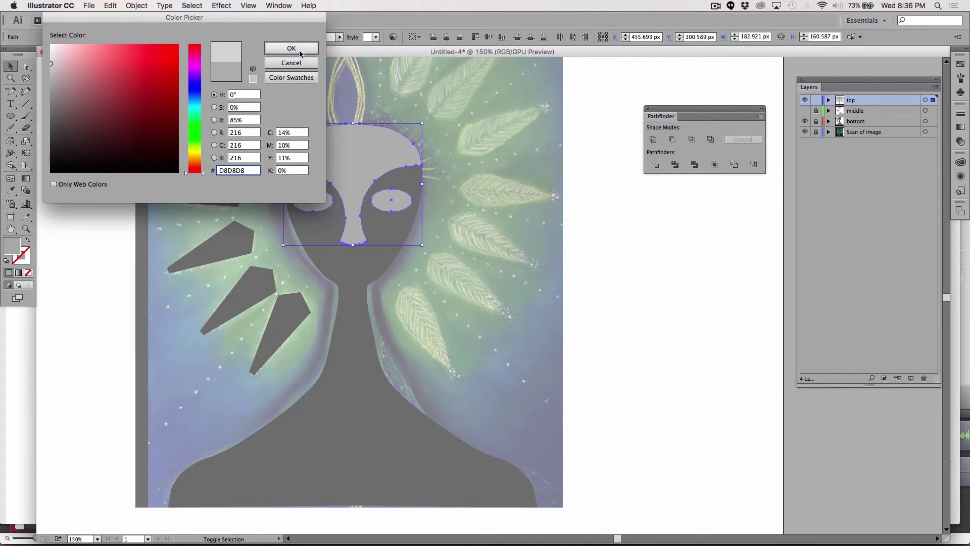
pyautogui.click(300, 54)
pyautogui.click(534, 208)
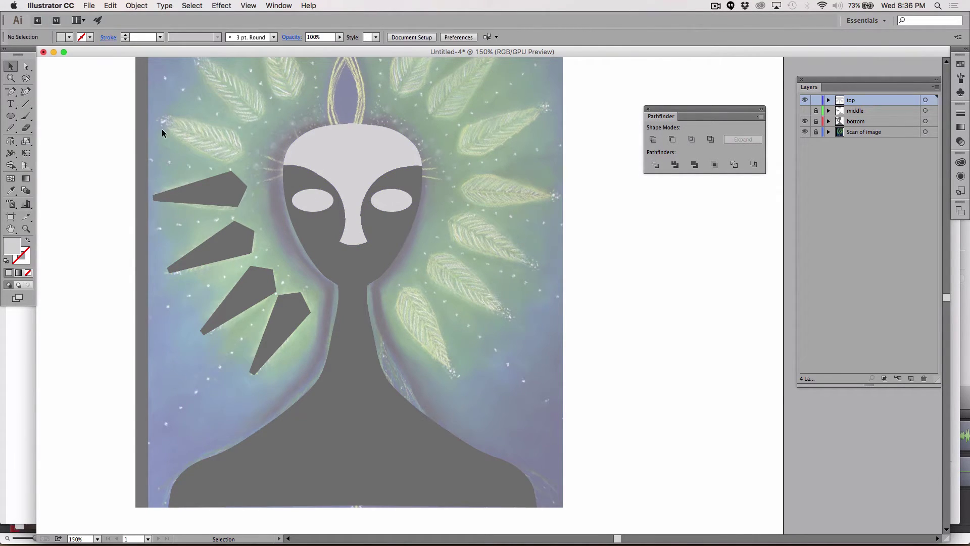
pyautogui.click(804, 110)
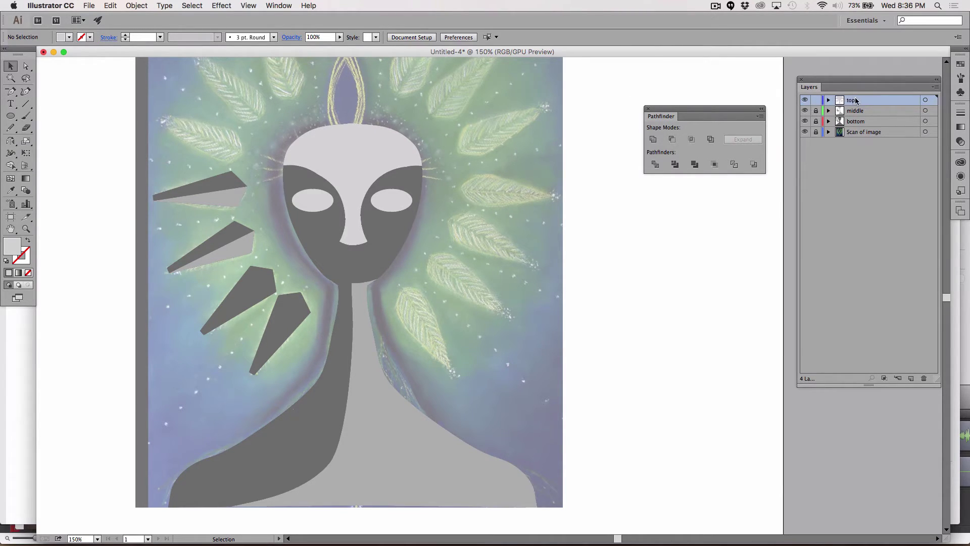
# Erase the lower half of both light grey eyes on the top layer, leaving only their upper highlights.
pyautogui.click(26, 127)
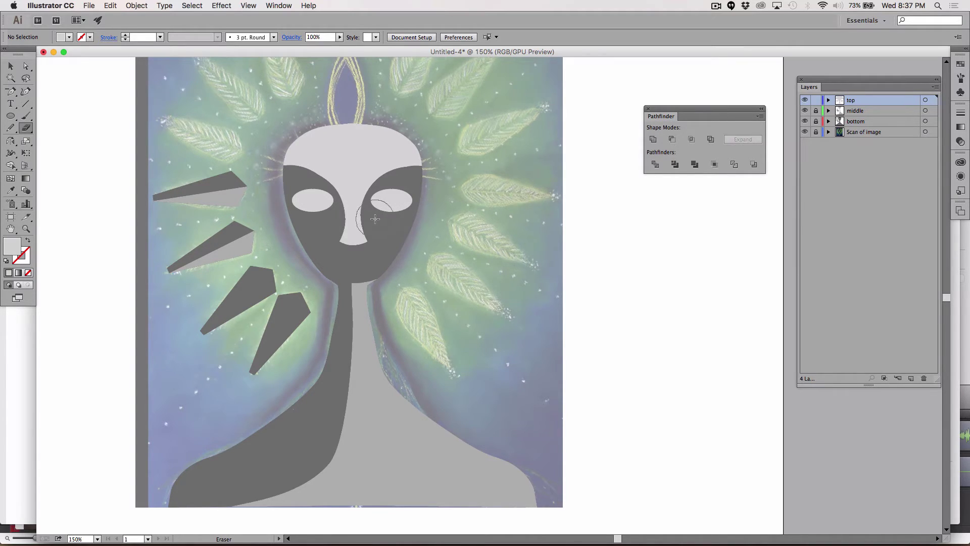
pyautogui.moveTo(379, 218); pyautogui.dragTo(421, 219)
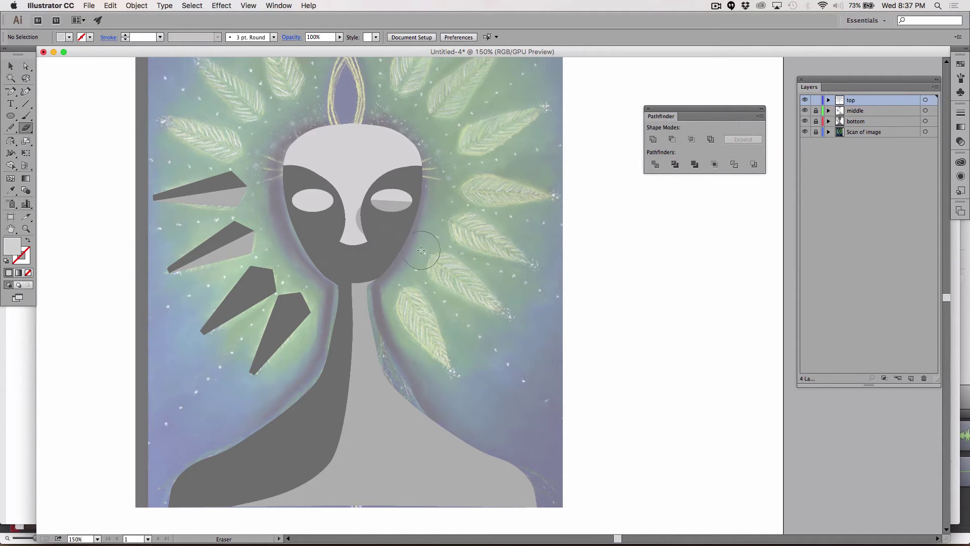
pyautogui.press('super+z')
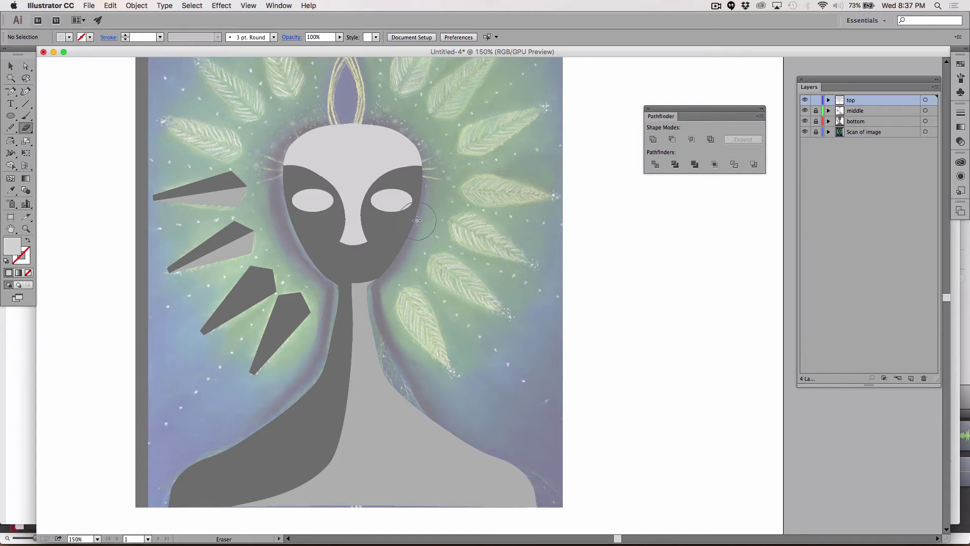
pyautogui.moveTo(416, 219); pyautogui.dragTo(385, 216)
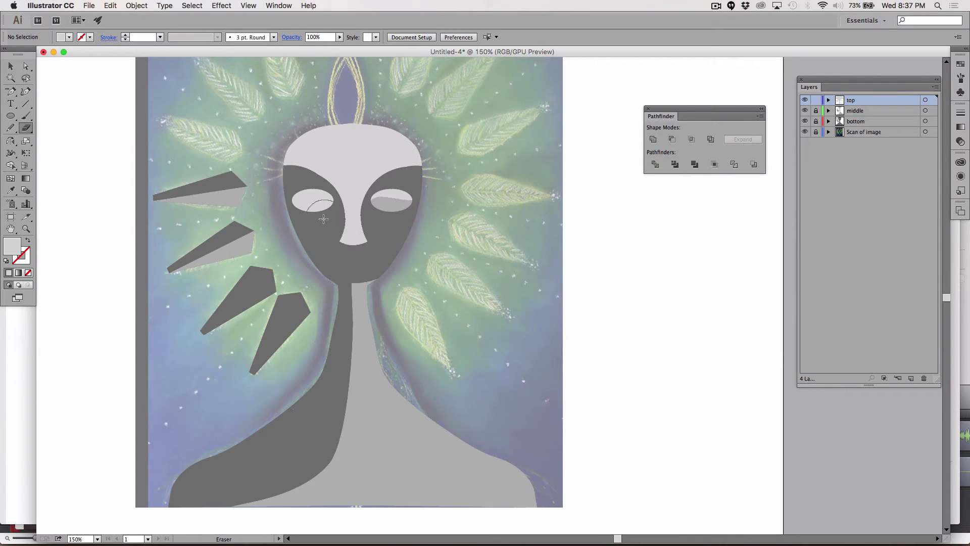
pyautogui.moveTo(323, 217); pyautogui.dragTo(286, 215)
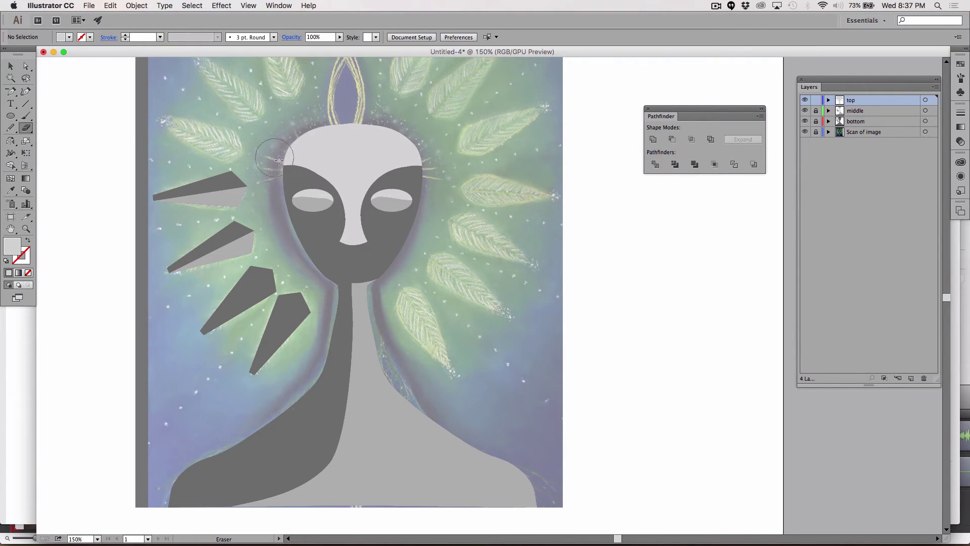
# Erase the light grey forehead down to a band above the right eye, then trim the nose's left side with a smaller eraser.
pyautogui.moveTo(428, 136)
pyautogui.mouseDown()
pyautogui.moveTo(357, 145)
pyautogui.moveTo(340, 164)
pyautogui.moveTo(305, 160)
pyautogui.moveTo(321, 126)
pyautogui.moveTo(364, 126)
pyautogui.mouseUp()
pyautogui.press('[')
pyautogui.press('[')
pyautogui.press('[')
pyautogui.press('[')
pyautogui.press('[')
pyautogui.press('[')
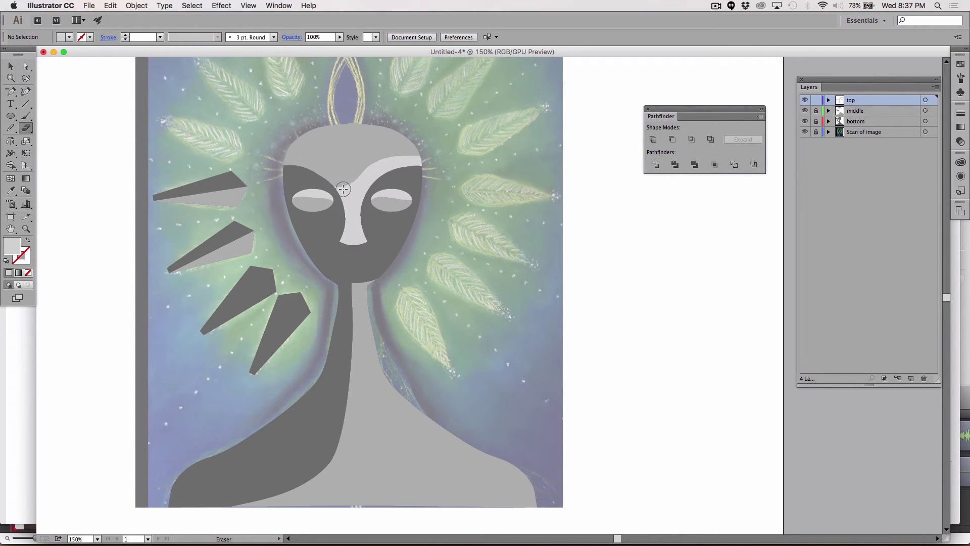
pyautogui.moveTo(338, 184); pyautogui.dragTo(345, 250)
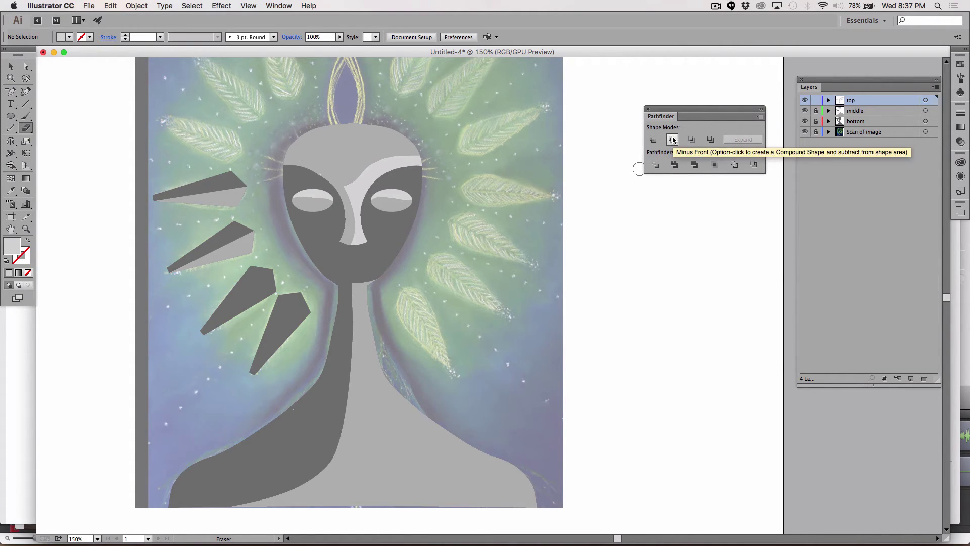
# Draw a flat light grey ellipse about 84 by 20 px on the lower right side of the chest.
pyautogui.click(10, 115)
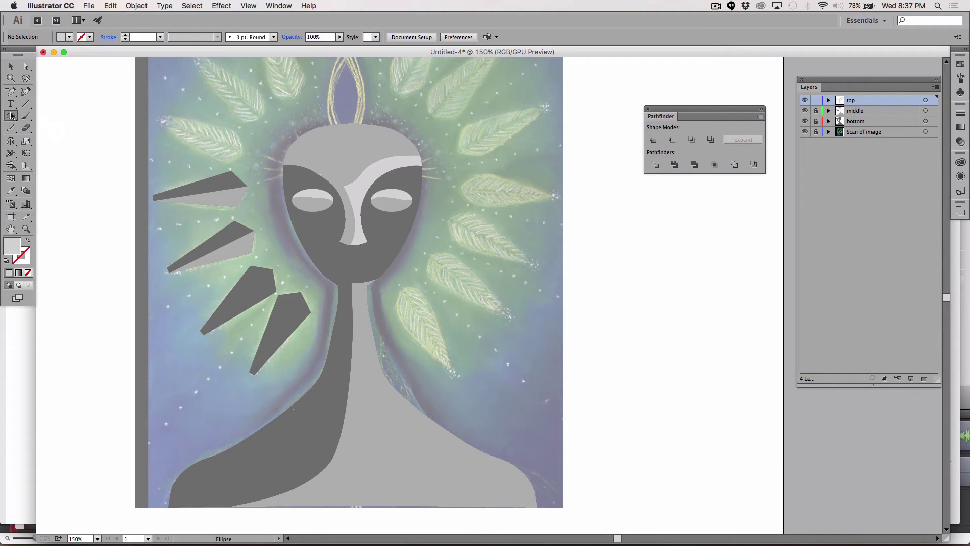
pyautogui.click(46, 128)
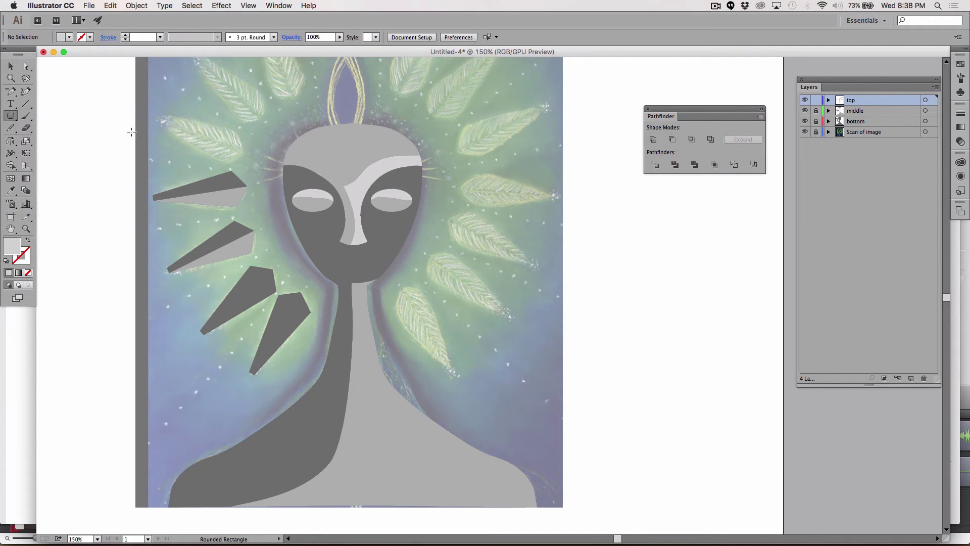
pyautogui.click(11, 67)
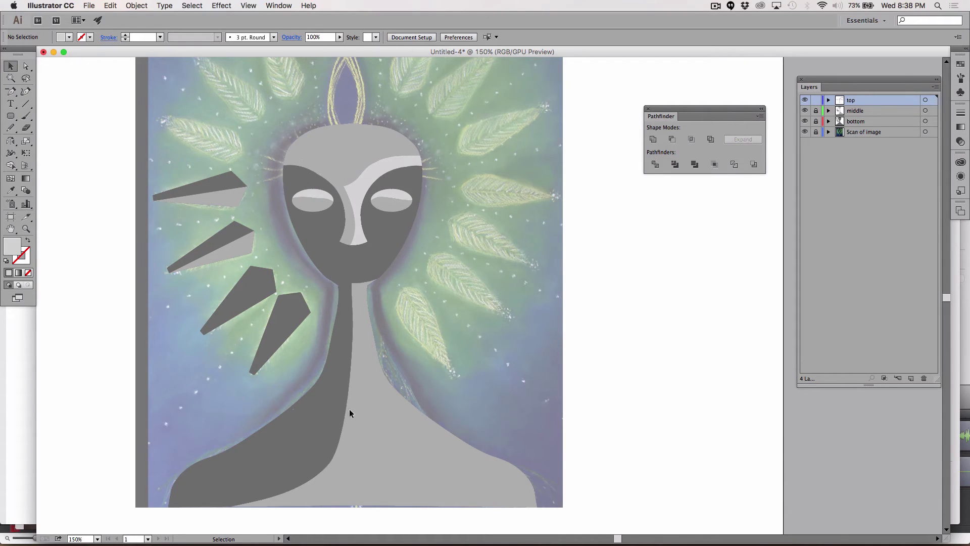
pyautogui.click(11, 117)
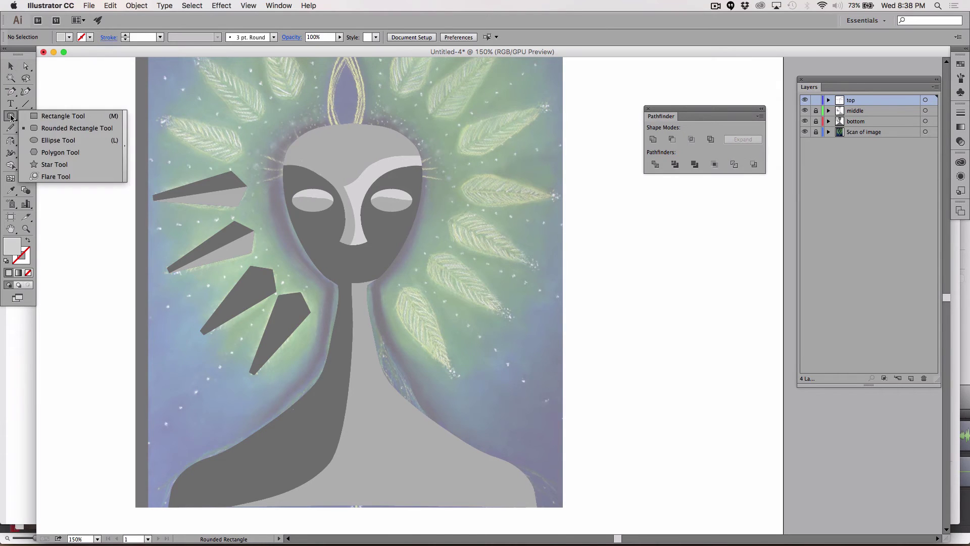
pyautogui.moveTo(11, 117); pyautogui.dragTo(51, 141)
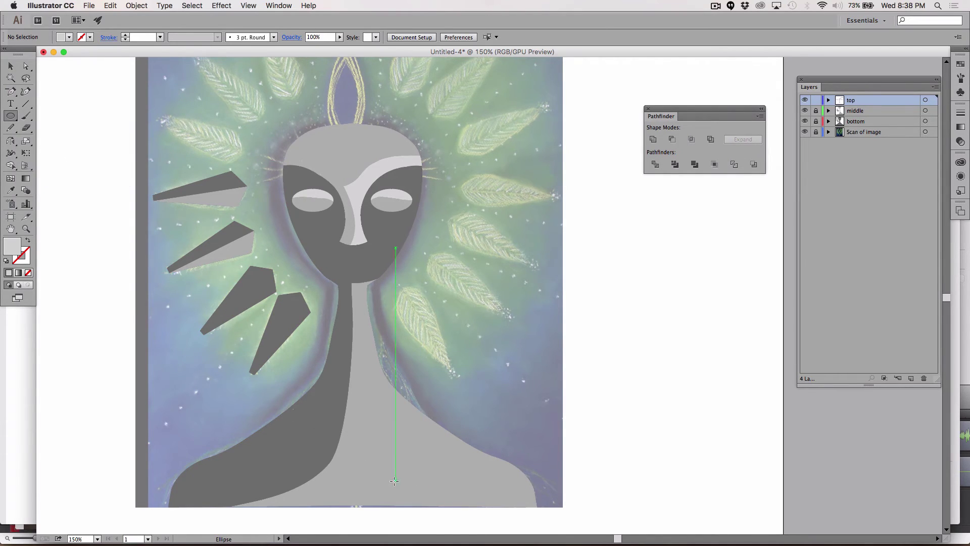
pyautogui.moveTo(386, 475); pyautogui.dragTo(452, 490)
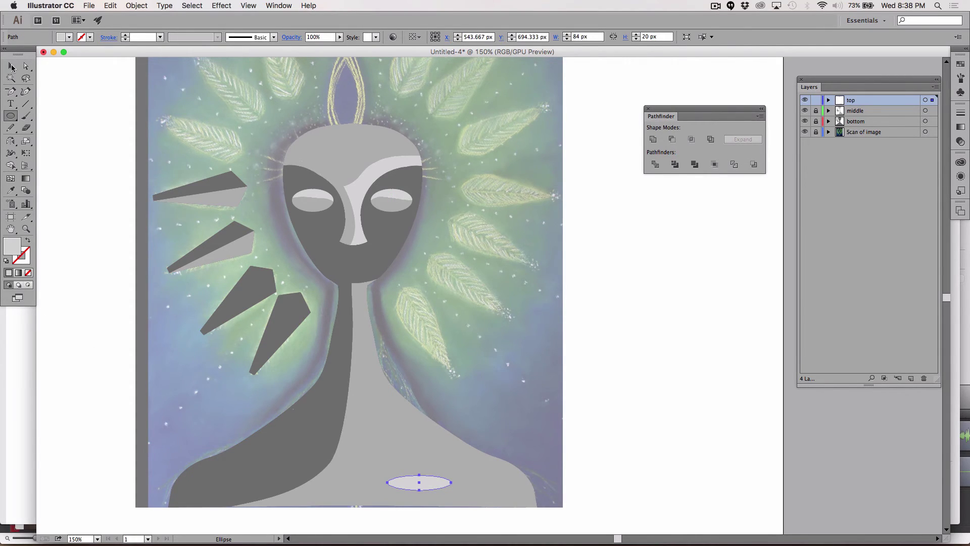
# Unlock the middle layer and subtract the ellipse from the light grey neck-and-chest shape using Minus Front.
pyautogui.click(816, 110)
pyautogui.click(11, 66)
pyautogui.keyDown('shift'); pyautogui.click(374, 431); pyautogui.keyUp('shift')
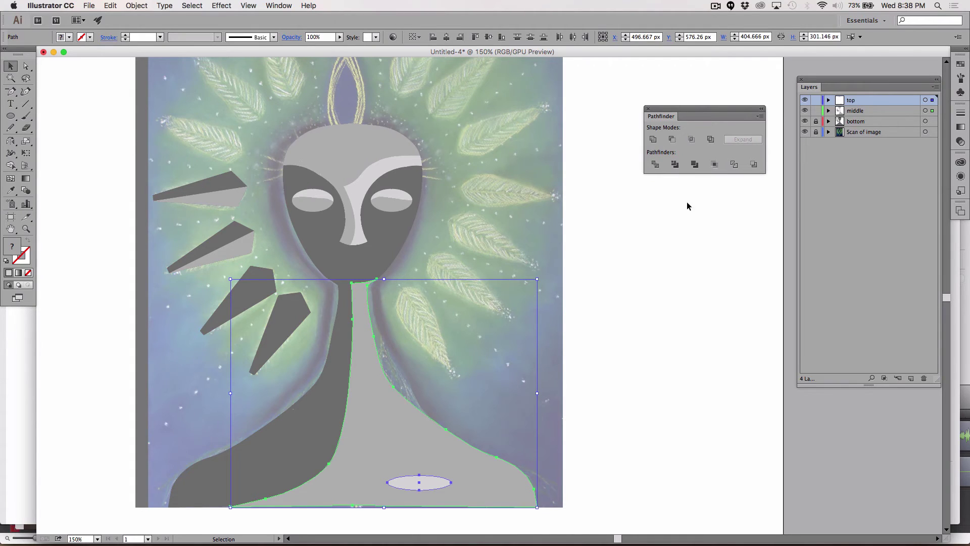
pyautogui.click(672, 140)
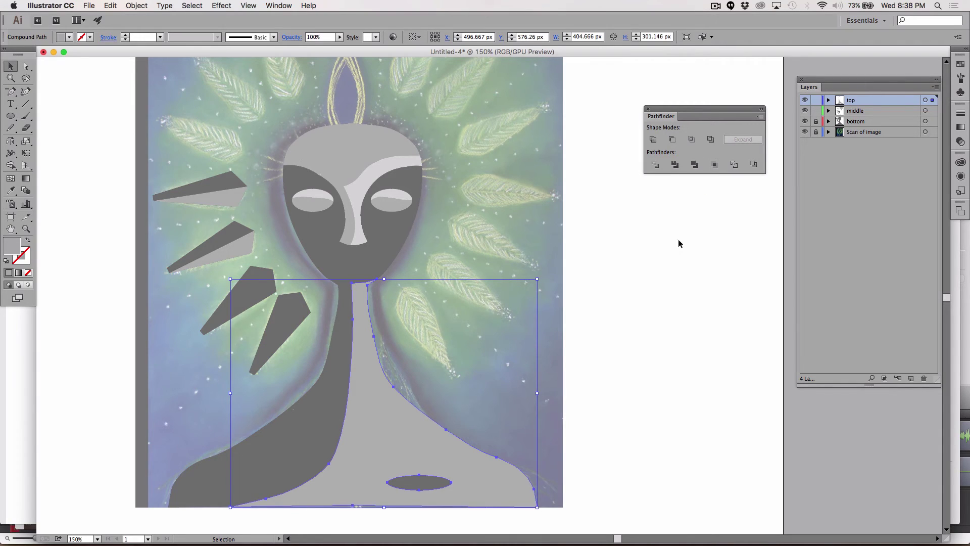
pyautogui.click(674, 282)
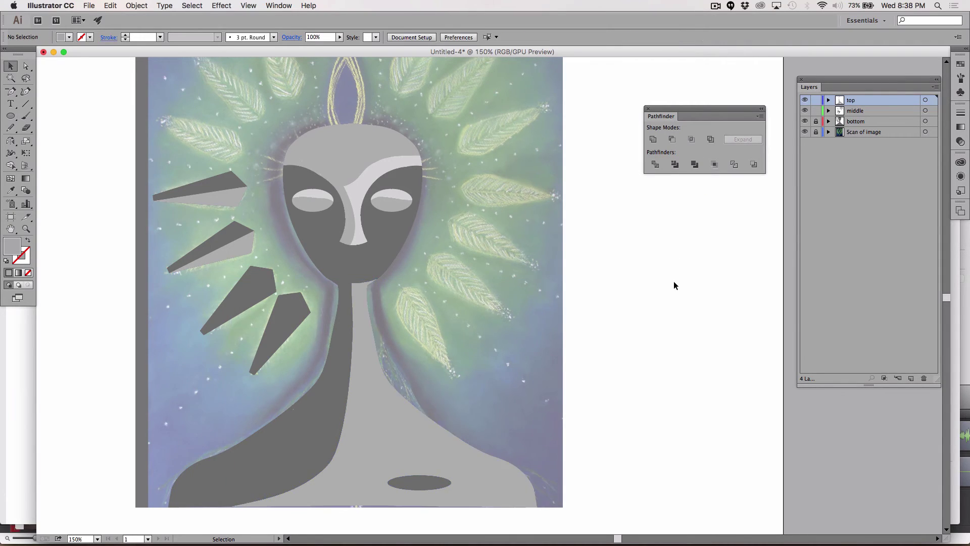
# Select the left eye's ellipse on the middle layer, followed by its highlight on the top layer.
pyautogui.scroll(3, 674, 282)
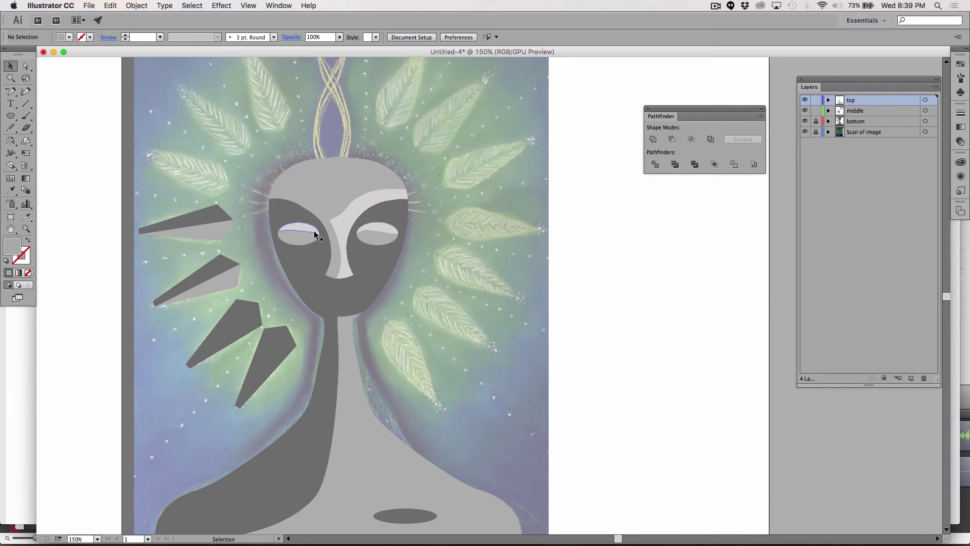
pyautogui.click(298, 235)
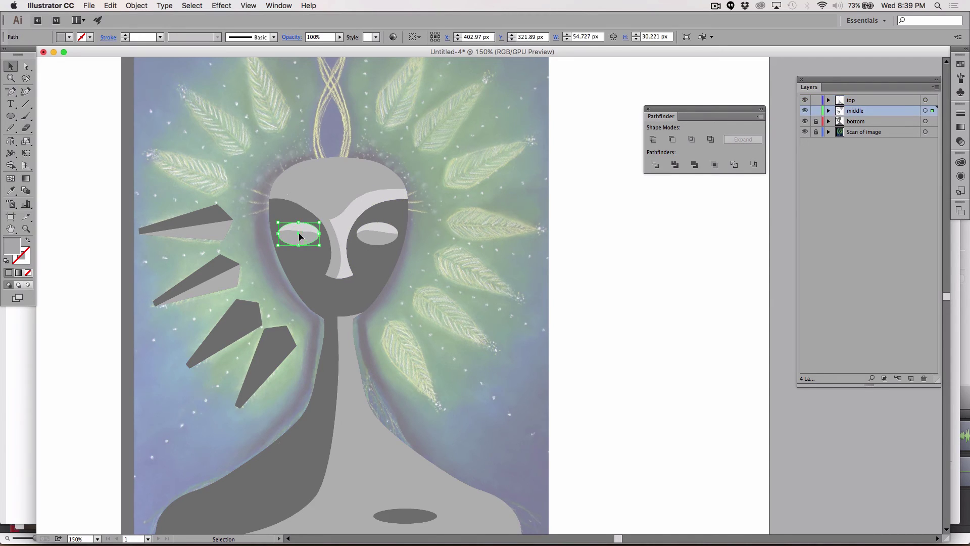
pyautogui.click(299, 224)
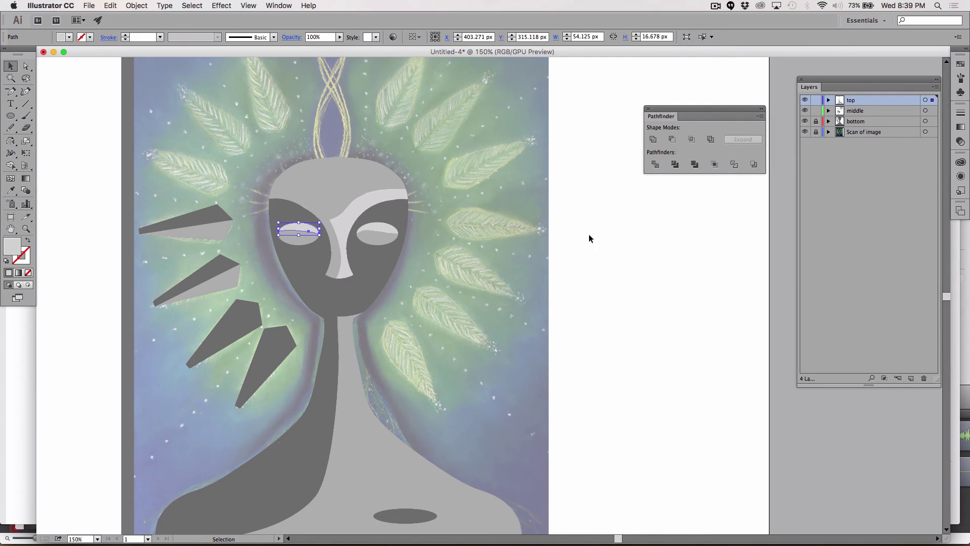
# Hide the middle, bottom and Scan of image layers to view the top layer's shapes on their own.
pyautogui.click(806, 110)
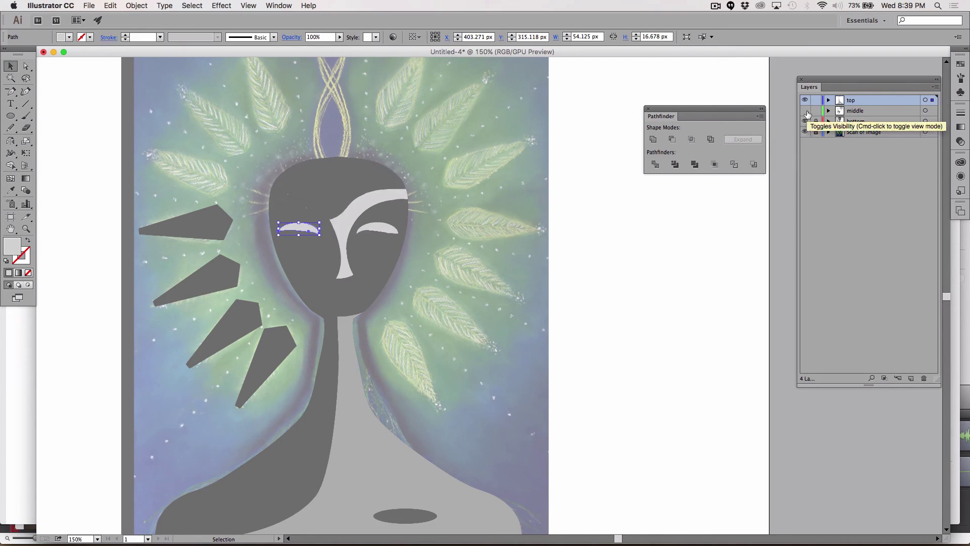
pyautogui.click(805, 122)
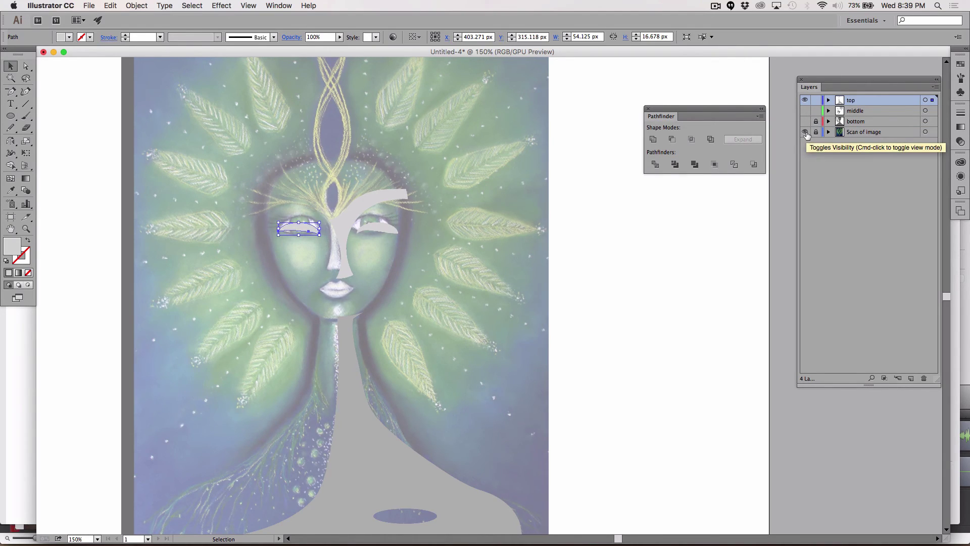
pyautogui.click(804, 131)
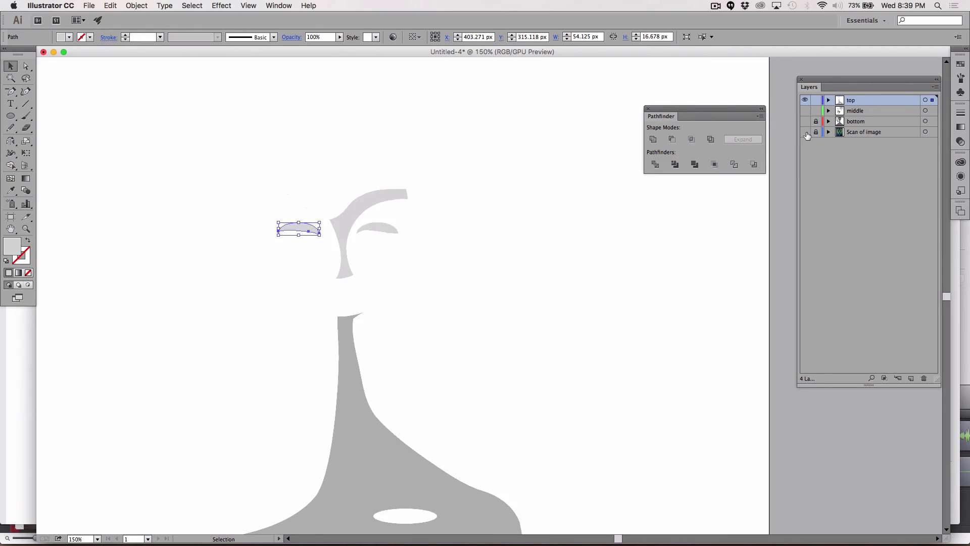
# Show the bottom and middle layers again with the scan still hidden, and deselect the left eye highlight to view the grey artwork.
pyautogui.click(805, 122)
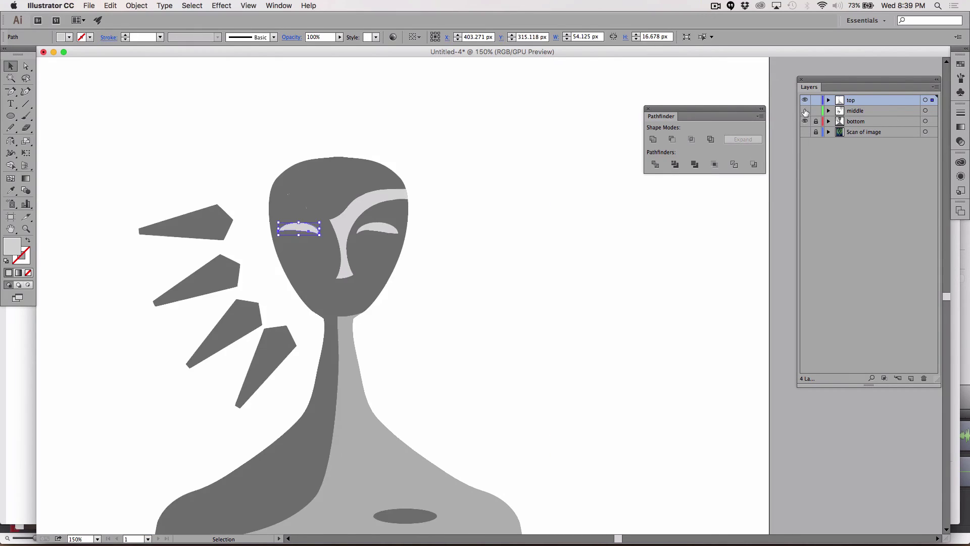
pyautogui.click(805, 111)
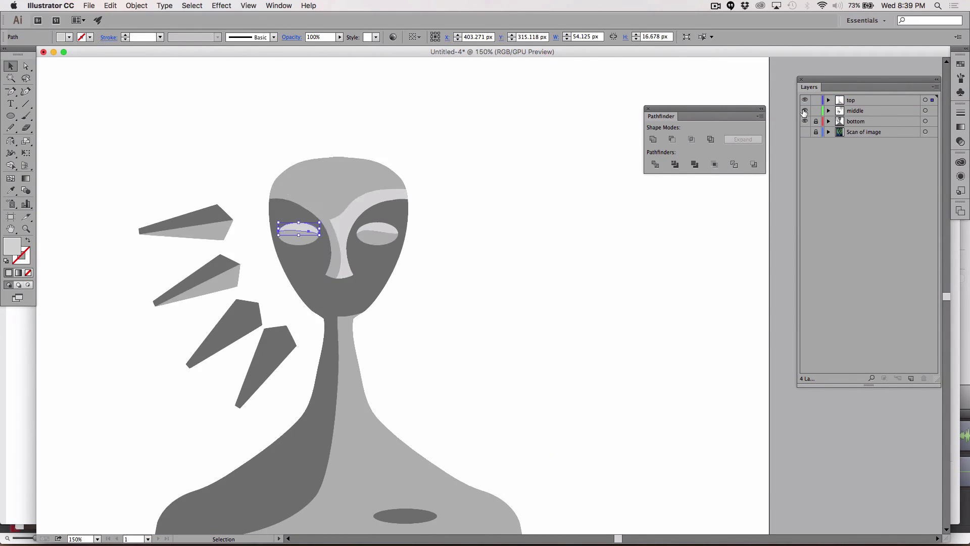
pyautogui.click(566, 259)
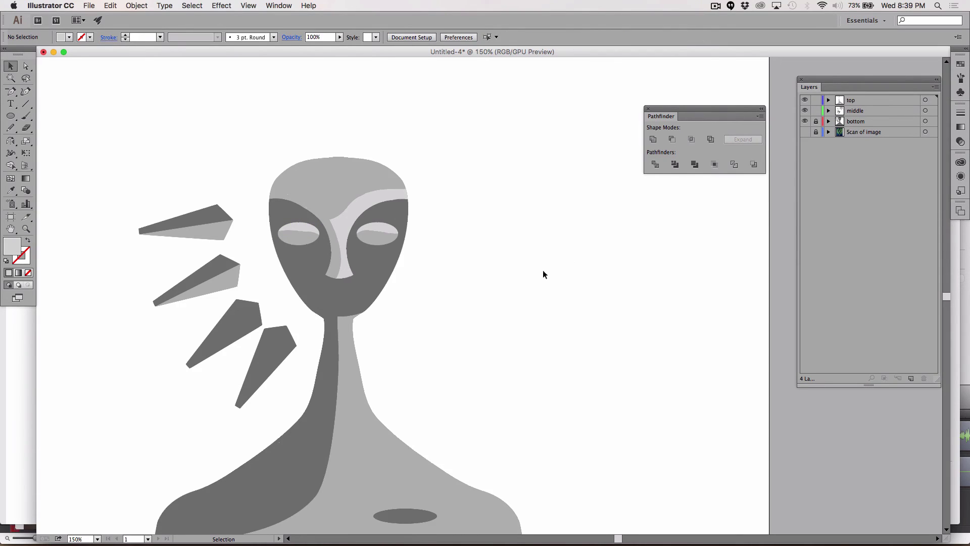
# Show and unlock the Scan of image layer, and lock the middle and top layers.
pyautogui.click(805, 132)
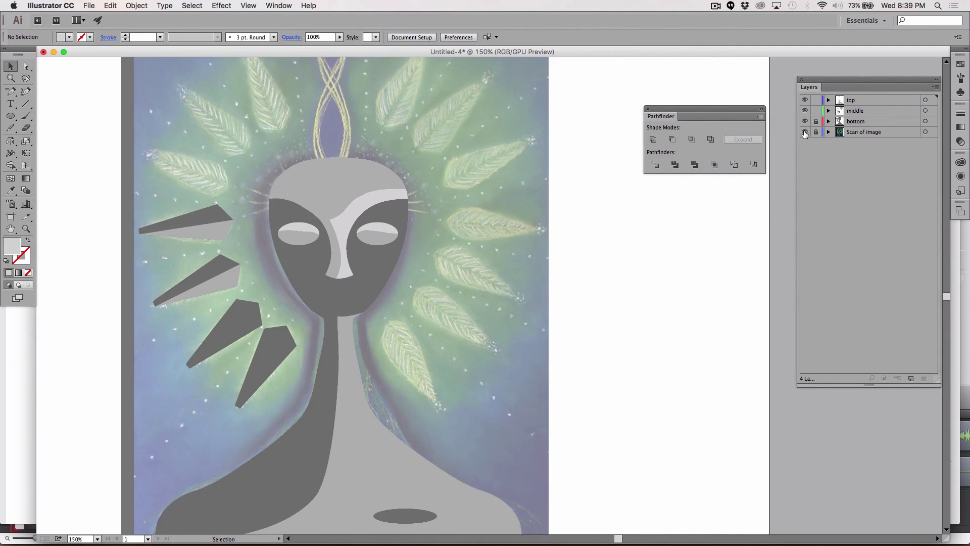
pyautogui.click(816, 133)
pyautogui.click(816, 111)
pyautogui.click(815, 100)
# Make the Scan of image layer active and delete the dimmed painting image from it.
pyautogui.click(854, 133)
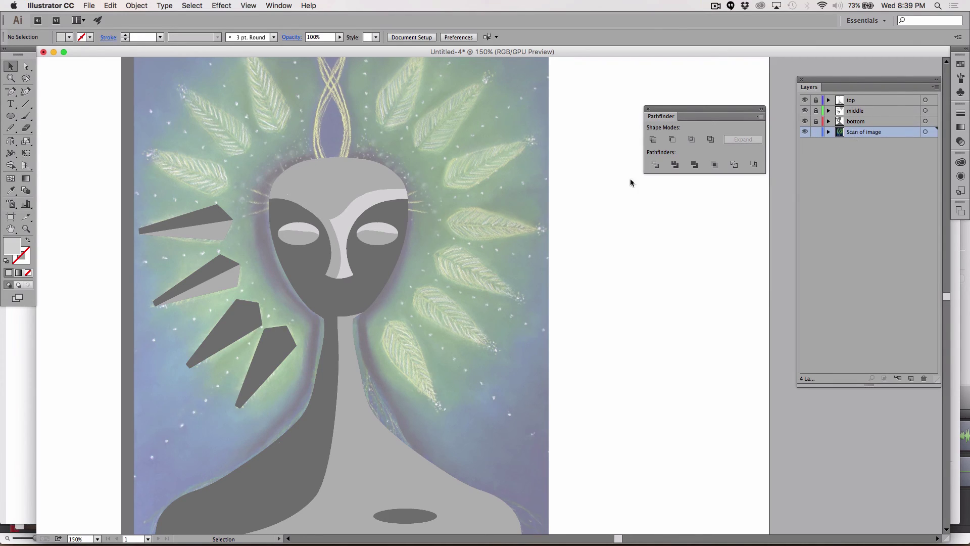
pyautogui.click(515, 271)
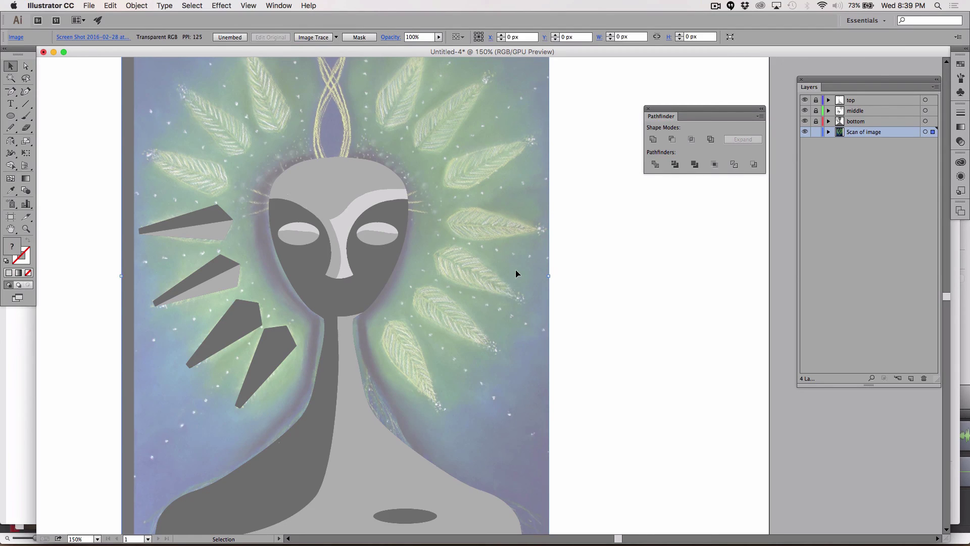
pyautogui.press('Delete')
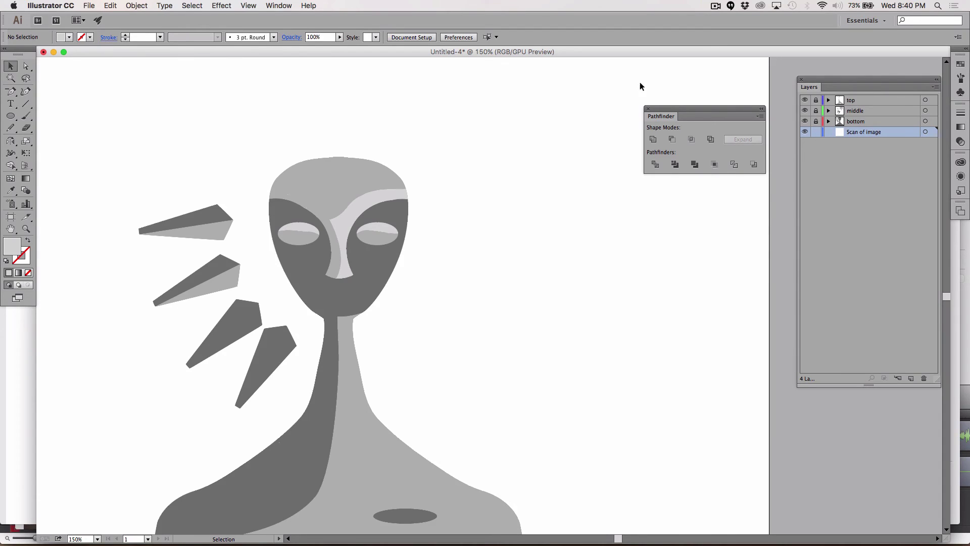
pyautogui.click(716, 7)
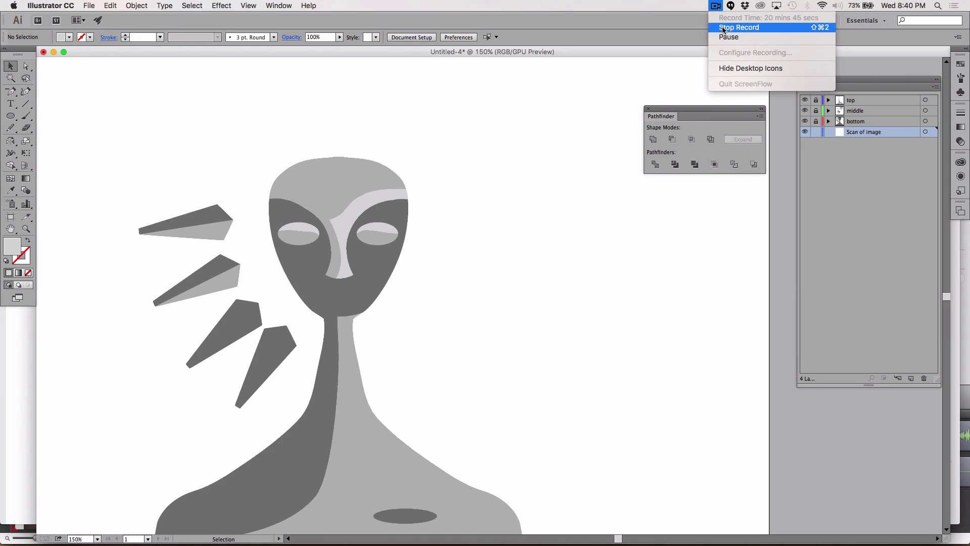
pyautogui.click(638, 7)
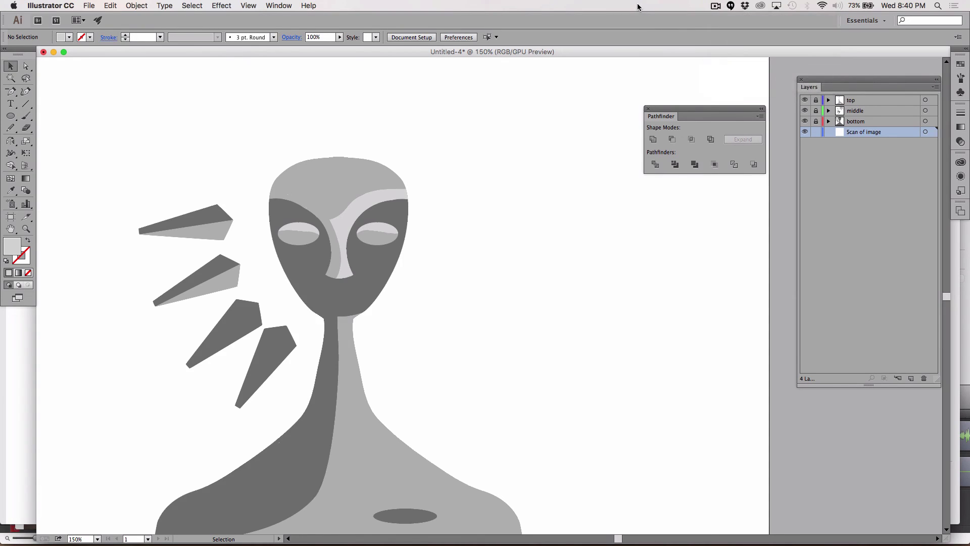